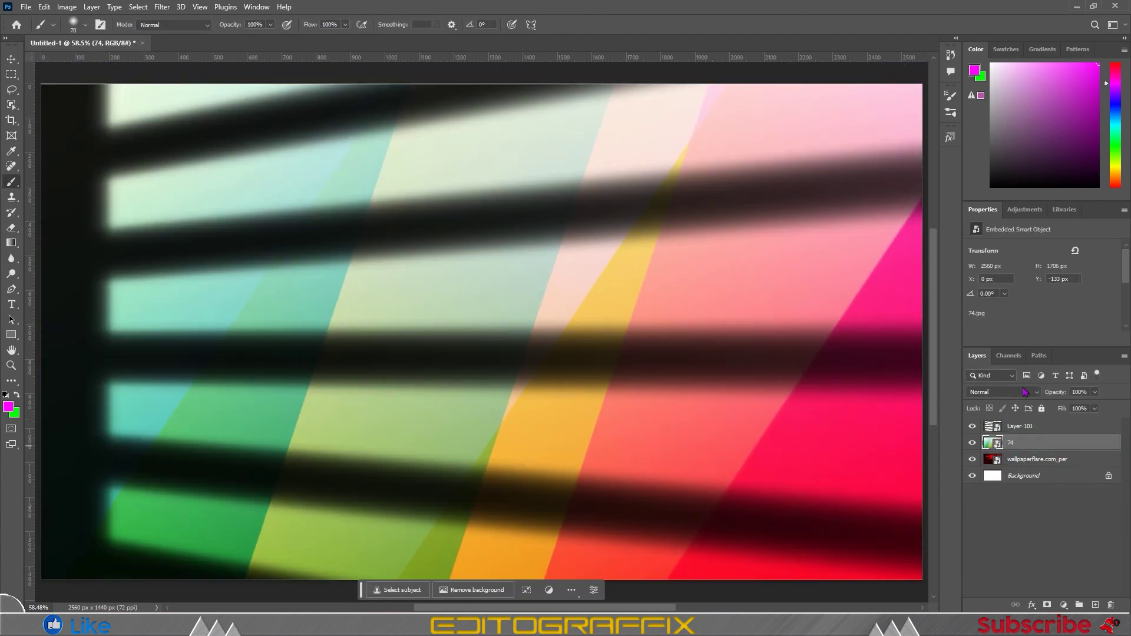
Step: Set the gradient layer 74's blend mode to Hue
left_click(1025, 392)
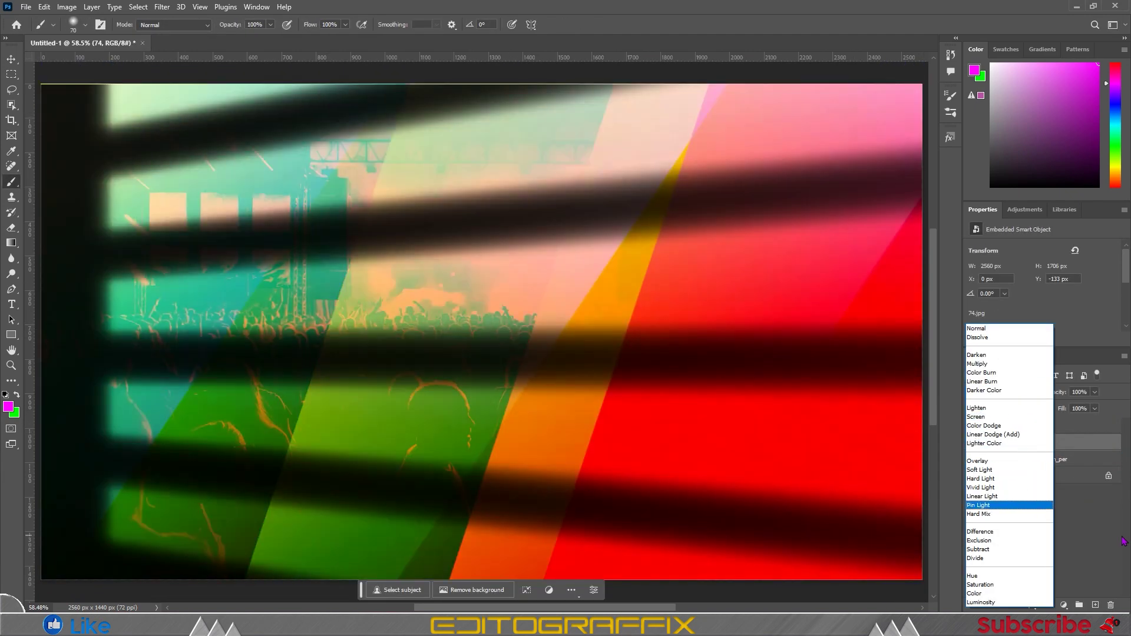
key("Down")
key("Down")
key("Down")
key("Down")
key("Down")
key("Down")
key("Down")
key("Up")
key("Up")
key("Up")
key("Return")
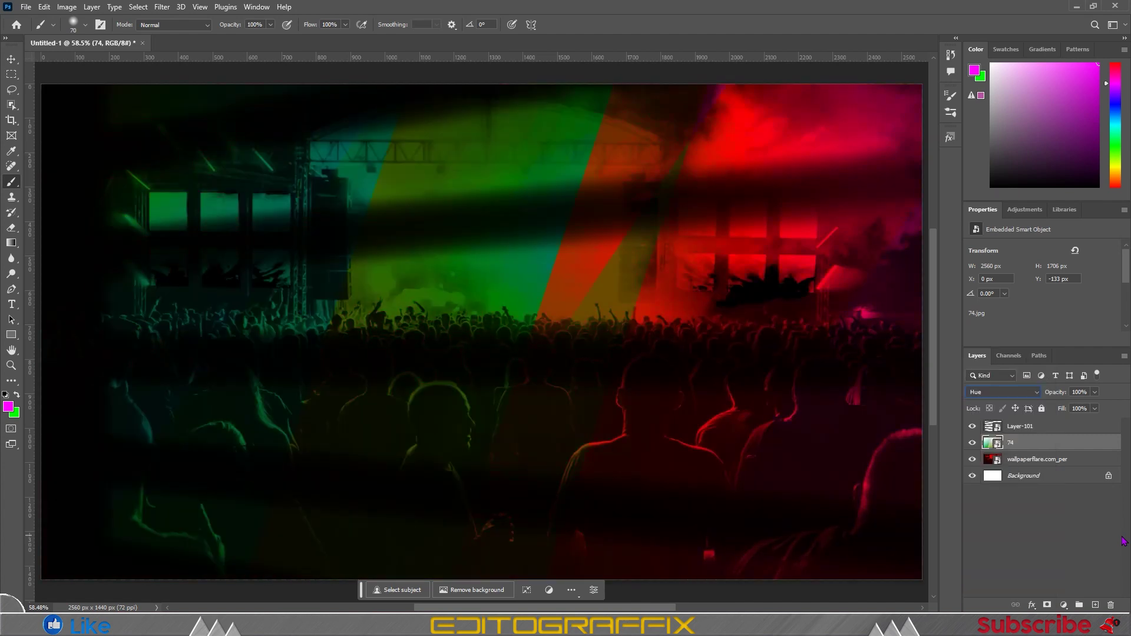
Step: Raise the concert photo's Hue/Saturation saturation to +100
left_click(1037, 459)
key("ctrl+u")
left_click_drag(532, 234, 645, 238)
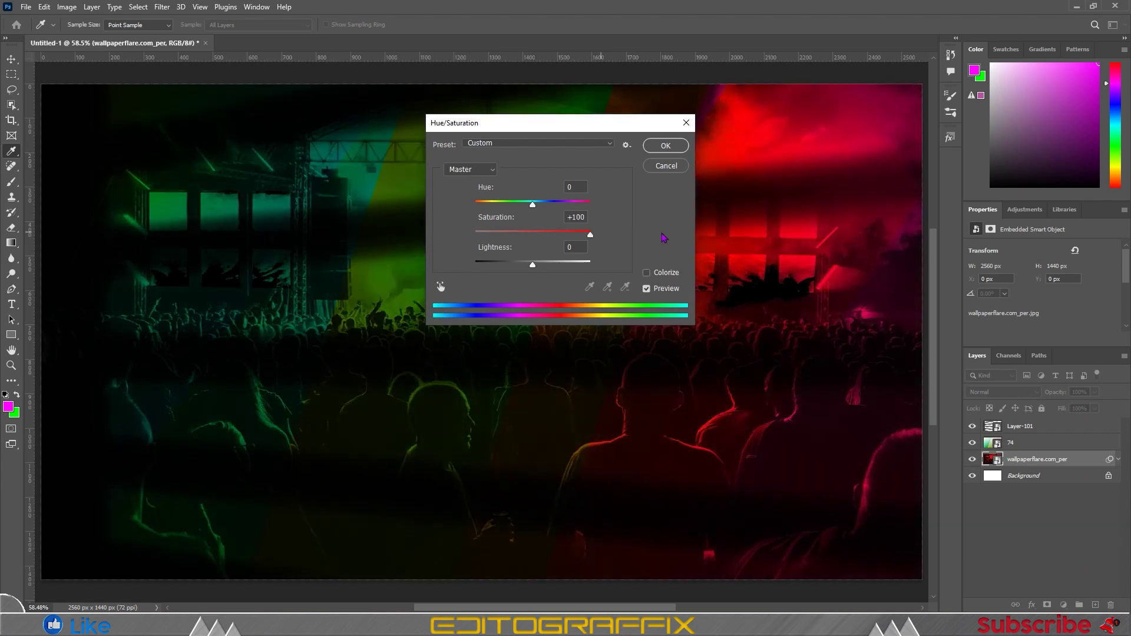
key("Return")
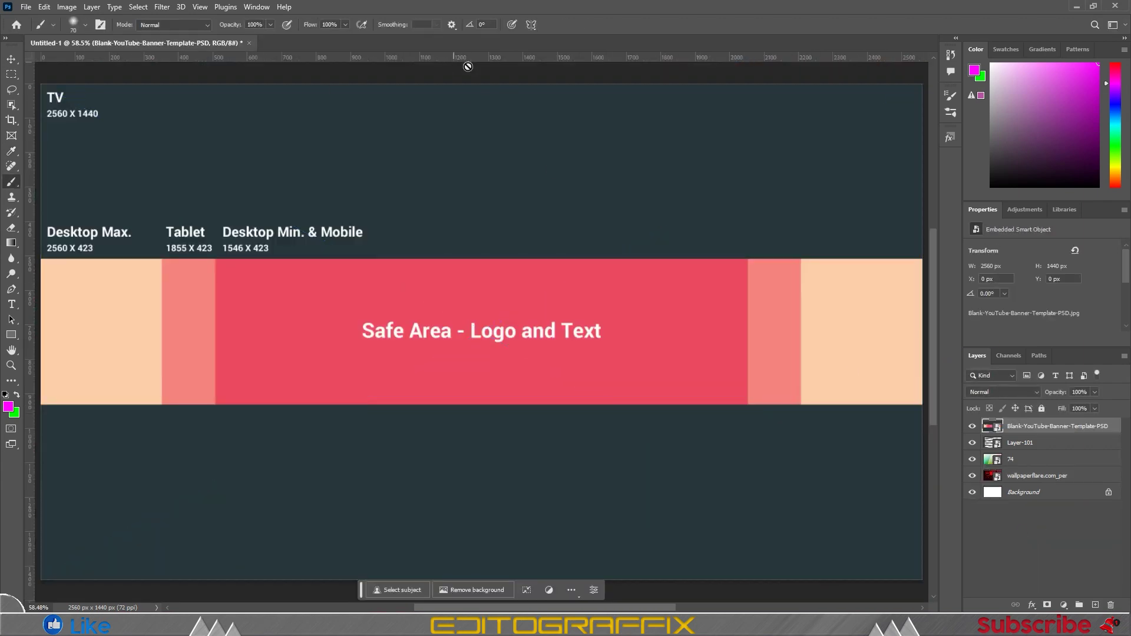
Step: Drag guides from the rulers to mark the banner's safe-area edges
scroll(542, 188, "up", 2)
left_click_drag(543, 57, 542, 271)
left_click_drag(504, 66, 510, 63)
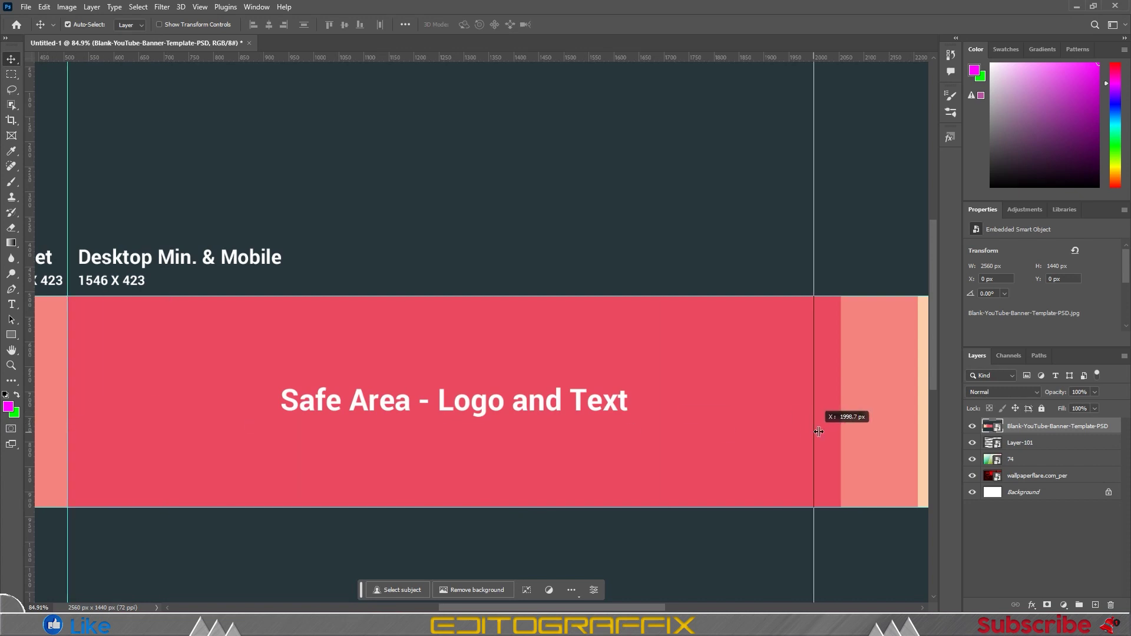
scroll(840, 434, "up", 2)
scroll(697, 343, "down", 2)
scroll(382, 247, "down", 2)
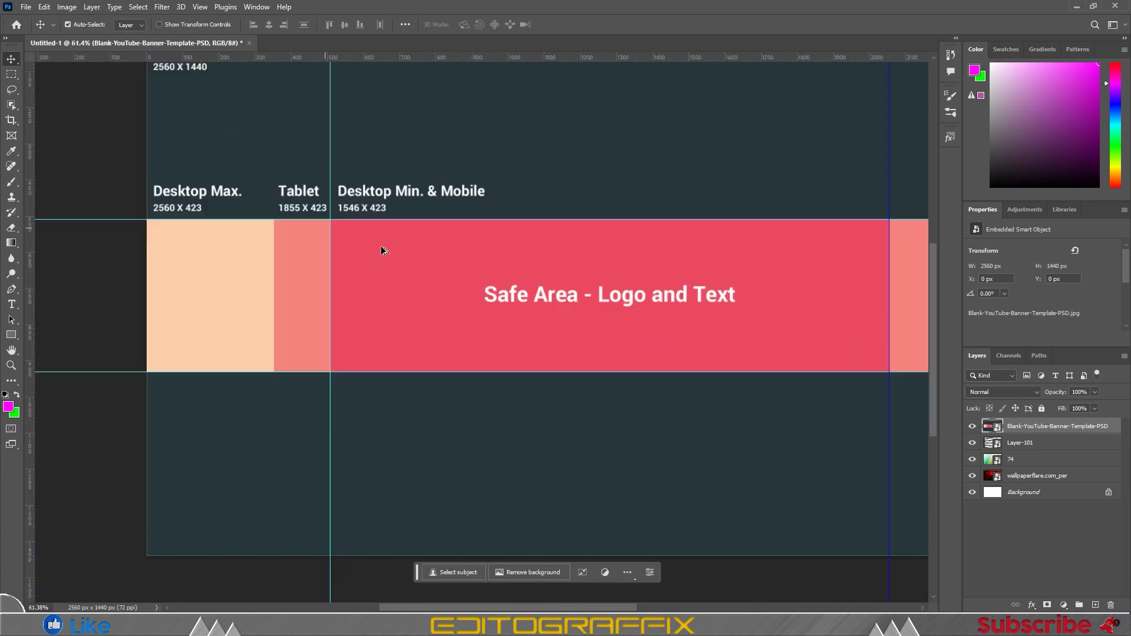
Step: Hide the banner template and group the backdrop layers as Back
left_click(973, 426)
left_click(1037, 475, "shift")
key("ctrl+g")
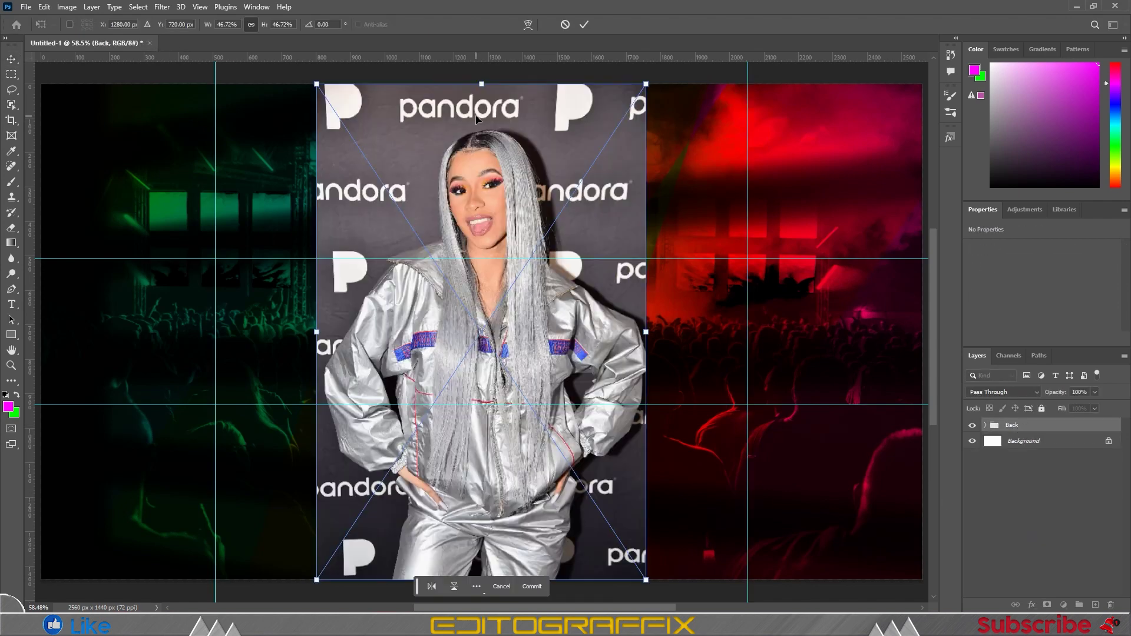
Step: Cut out the silver-suited singer as a smart object, shrink it, and move it right
left_click(492, 590)
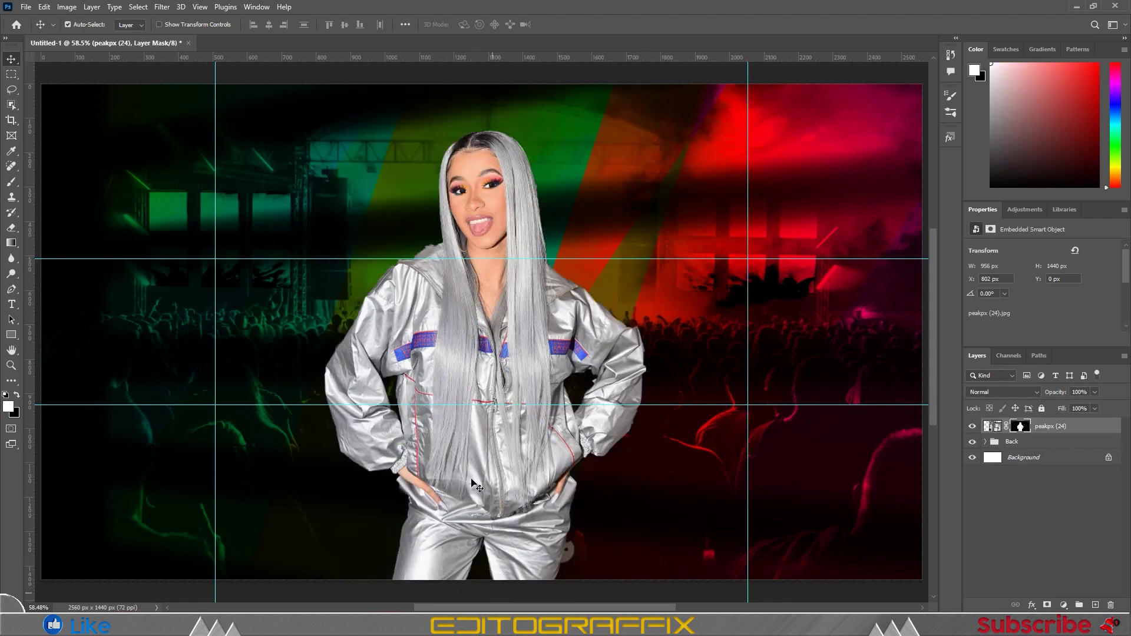
right_click(1095, 430)
left_click(1031, 253)
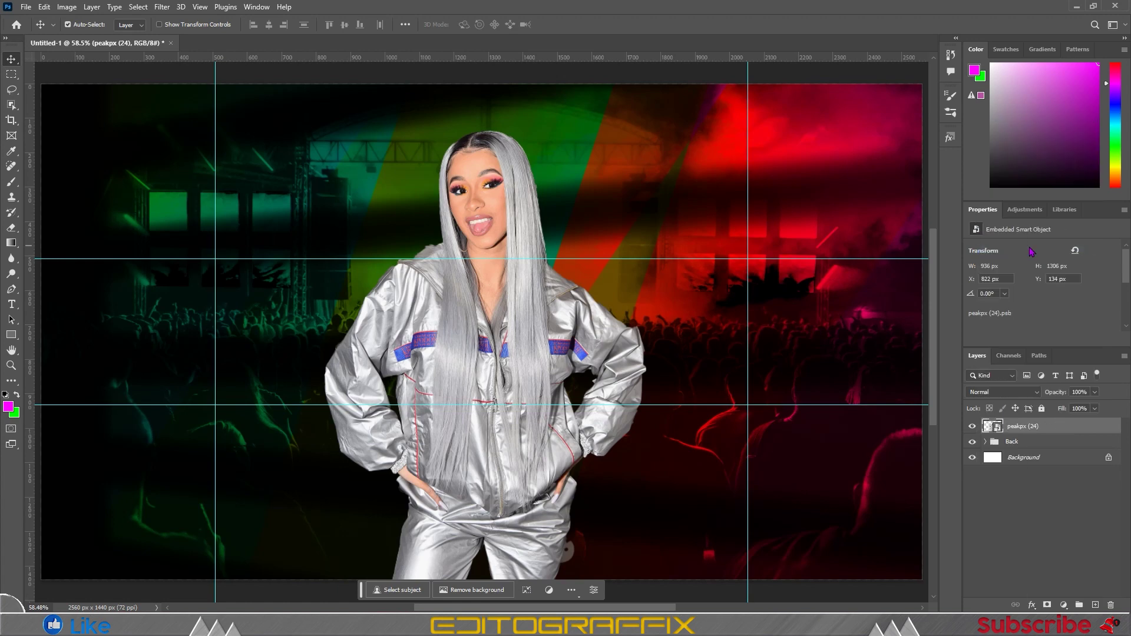
key("ctrl+t")
left_click_drag(324, 131, 626, 270)
key("Return")
left_click_drag(690, 370, 691, 371)
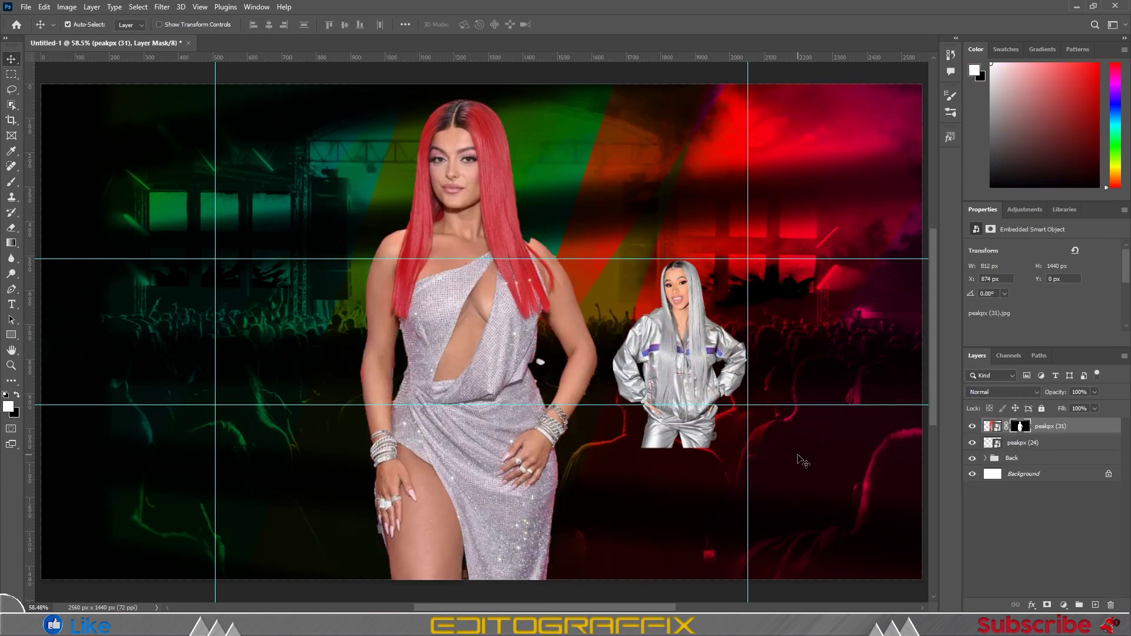
Step: Pick a brush for refining the singer's mask hair edges, then fit the banner in view
scroll(501, 252, "up", 5)
key("b")
right_click(528, 323)
left_click(532, 343)
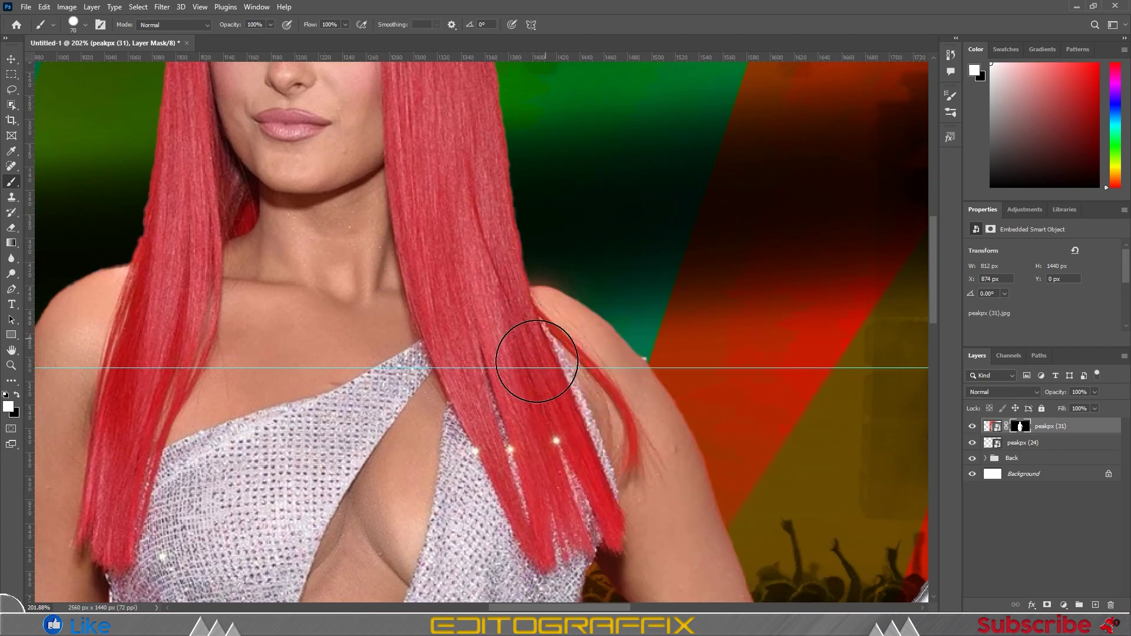
key("ctrl+0")
Step: Make the pink-haired singer a smart object, shrink her, and place her beside the first
right_click(1086, 426)
left_click(1037, 217)
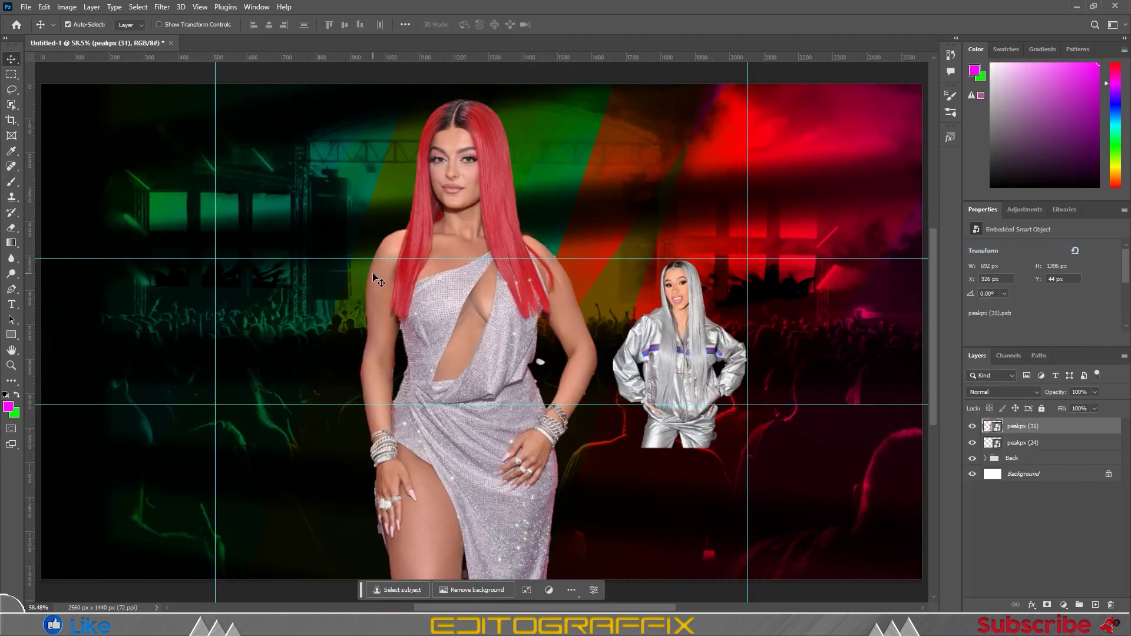
key("ctrl+t")
mouse_move(509, 324)
left_mouse_down()
mouse_move(516, 353)
mouse_move(561, 384)
left_mouse_up()
left_click_drag(586, 530, 587, 471)
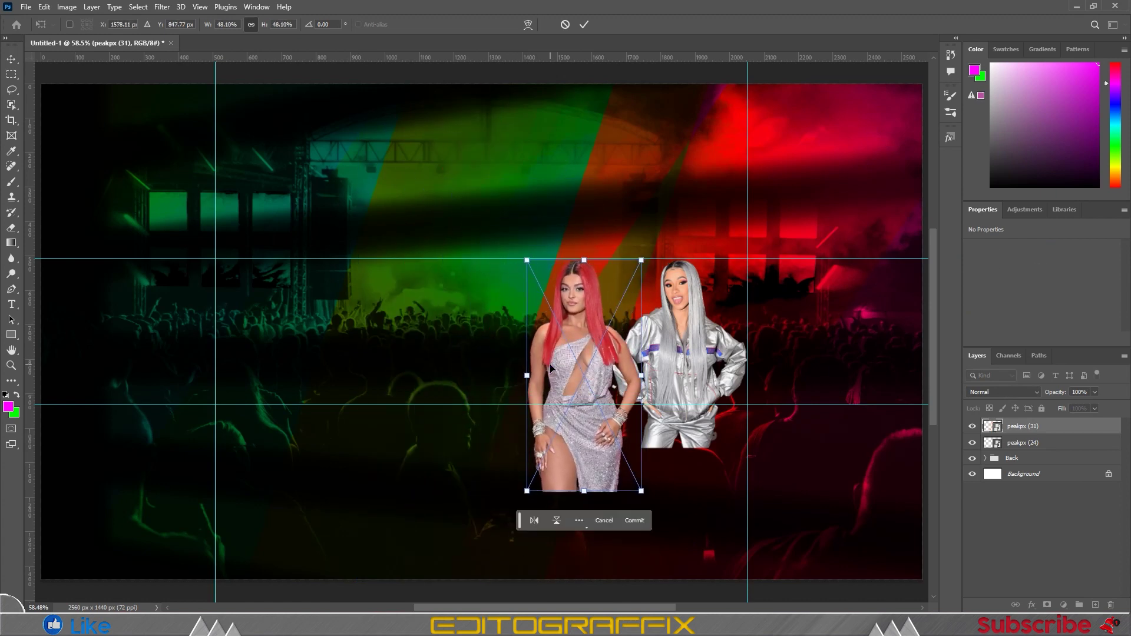
key("Return")
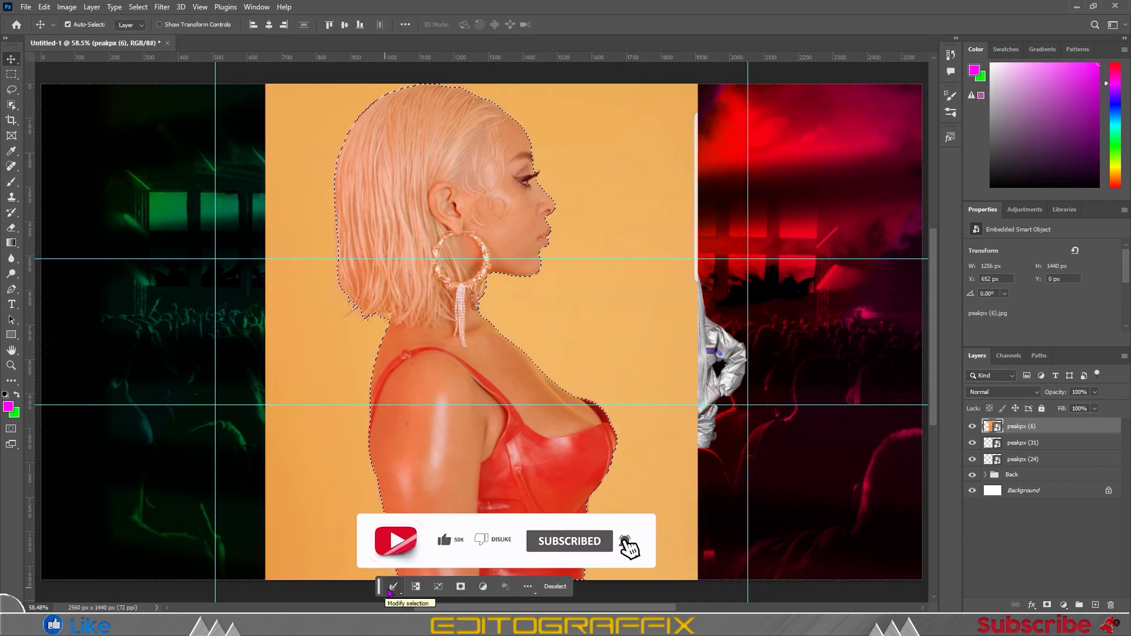
Step: Cut out and resize the orange-dress singer on the left, adding a vertical centre guide
left_click(461, 586)
right_click(1084, 427)
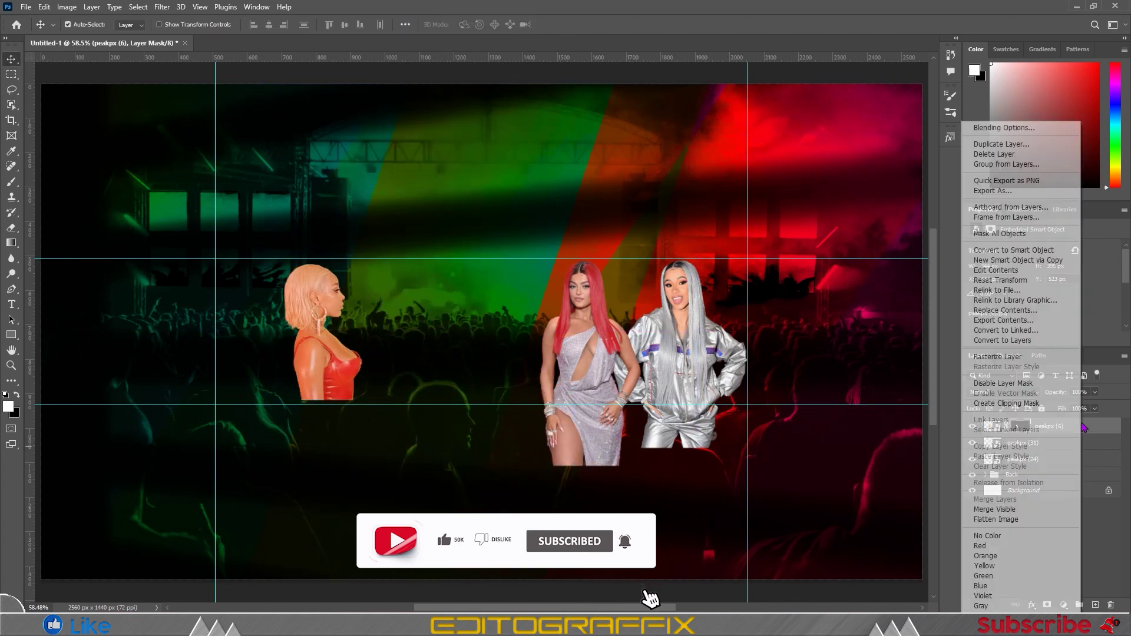
key("Escape")
key("ctrl+t")
left_click_drag(262, 435, 268, 417)
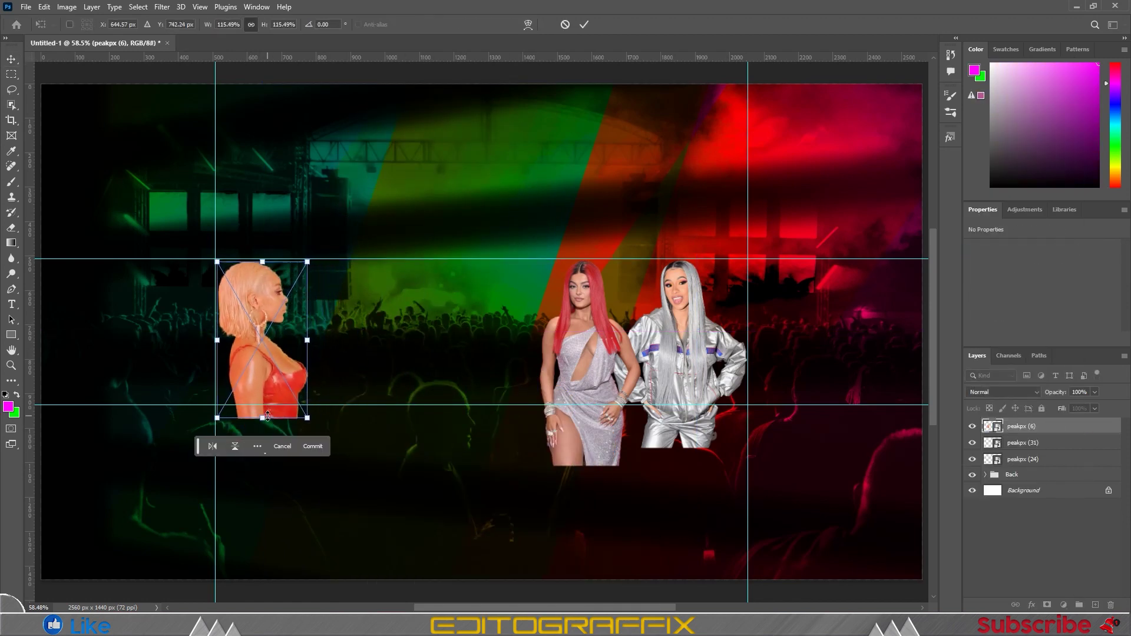
key("Return")
left_click_drag(583, 354, 590, 354)
left_click_drag(30, 381, 503, 381)
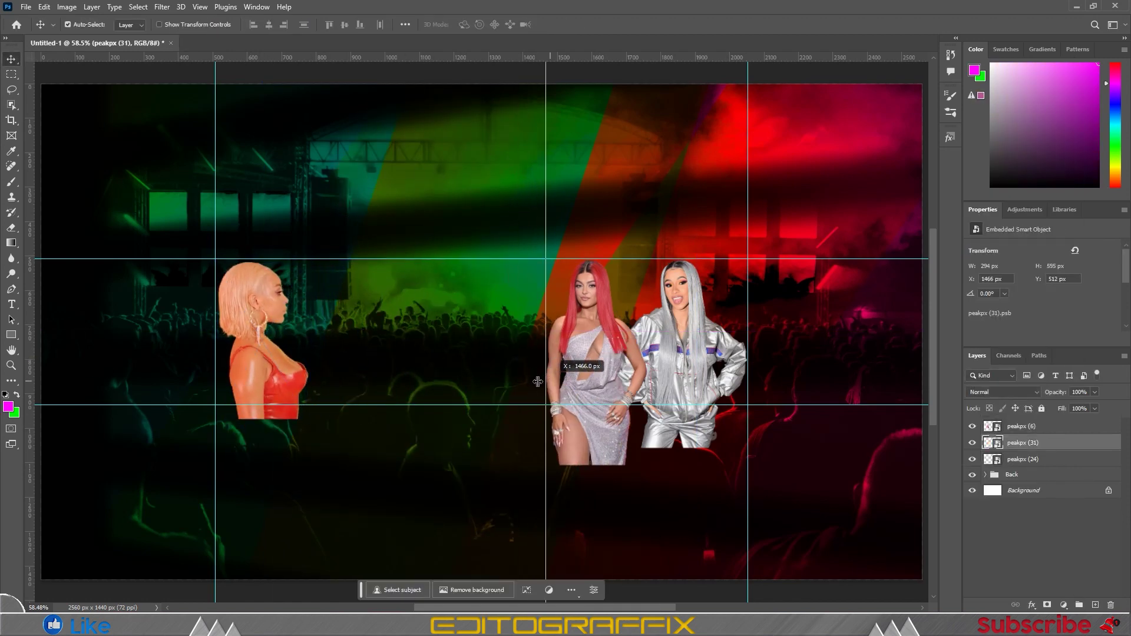
Step: Paste the dark-sweater singer, remove her background, and shrink her beside the orange-dress singer
key("ctrl+v")
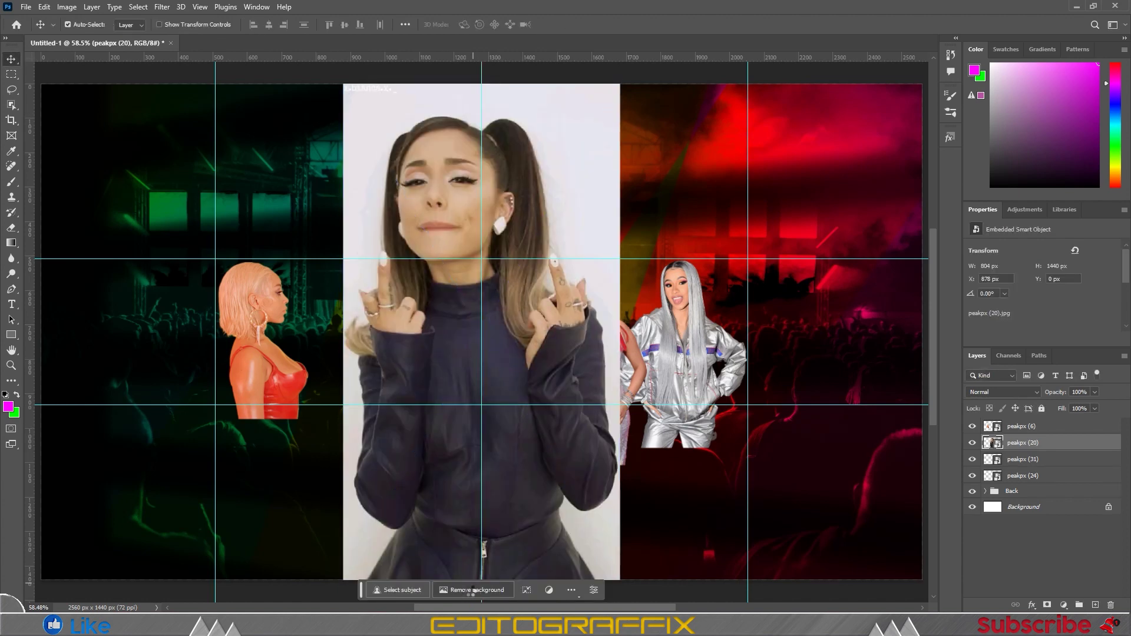
left_click(471, 590)
key("ctrl+t")
left_click_drag(342, 83, 328, 255)
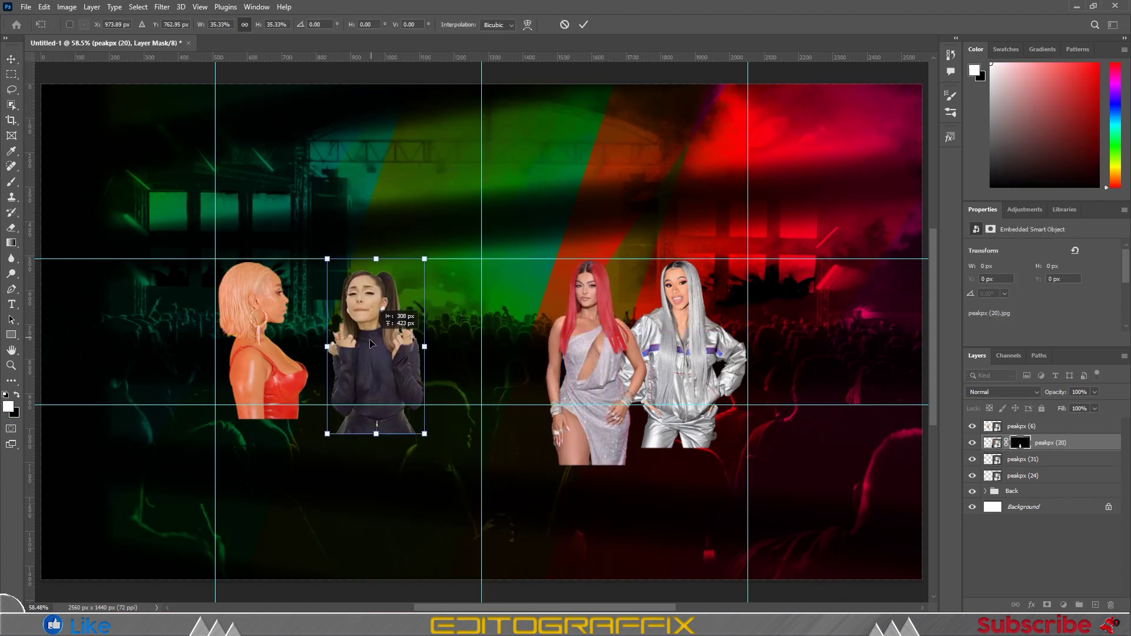
left_click_drag(371, 344, 342, 339)
left_click(396, 463)
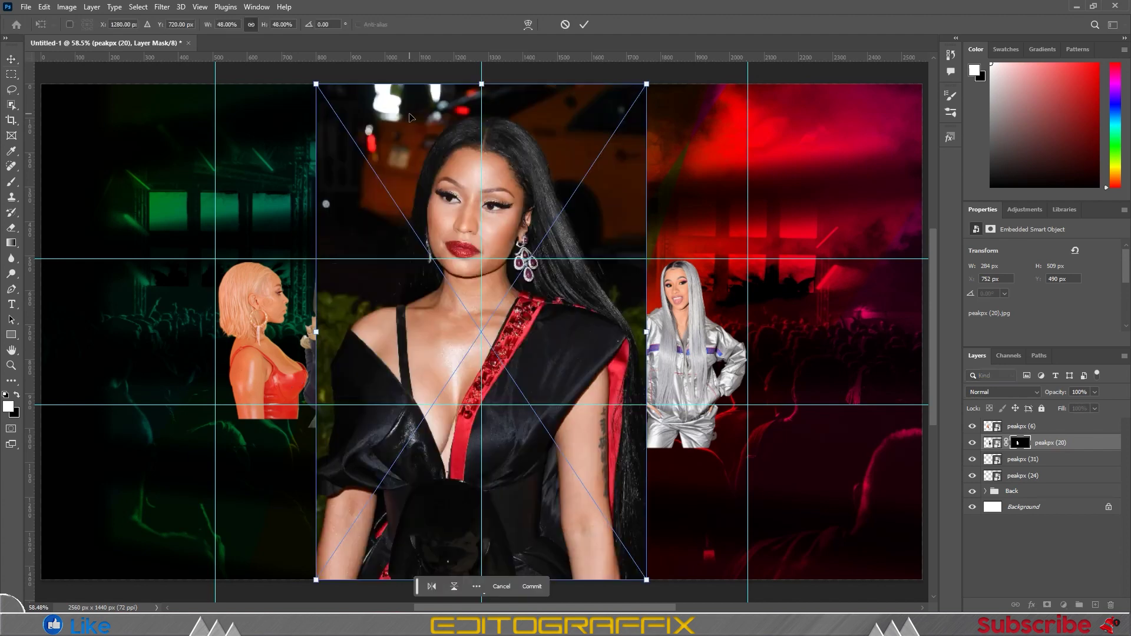
Step: Paste the black-dress singer, scale her into the left group, and flip her horizontally
key("ctrl+v")
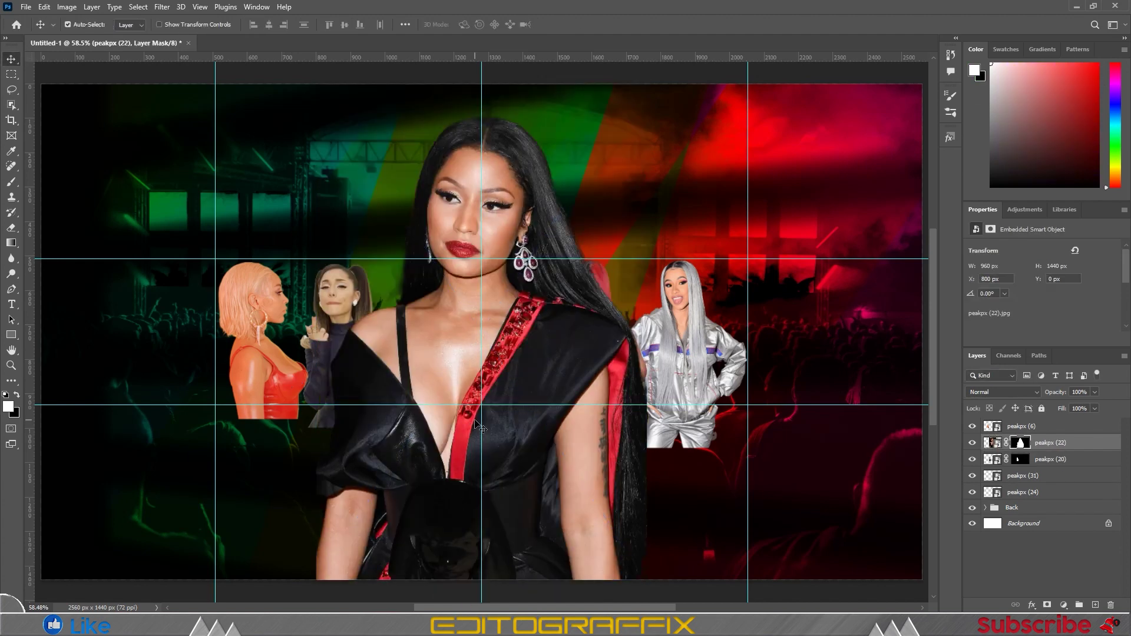
scroll(568, 317, "up", 2)
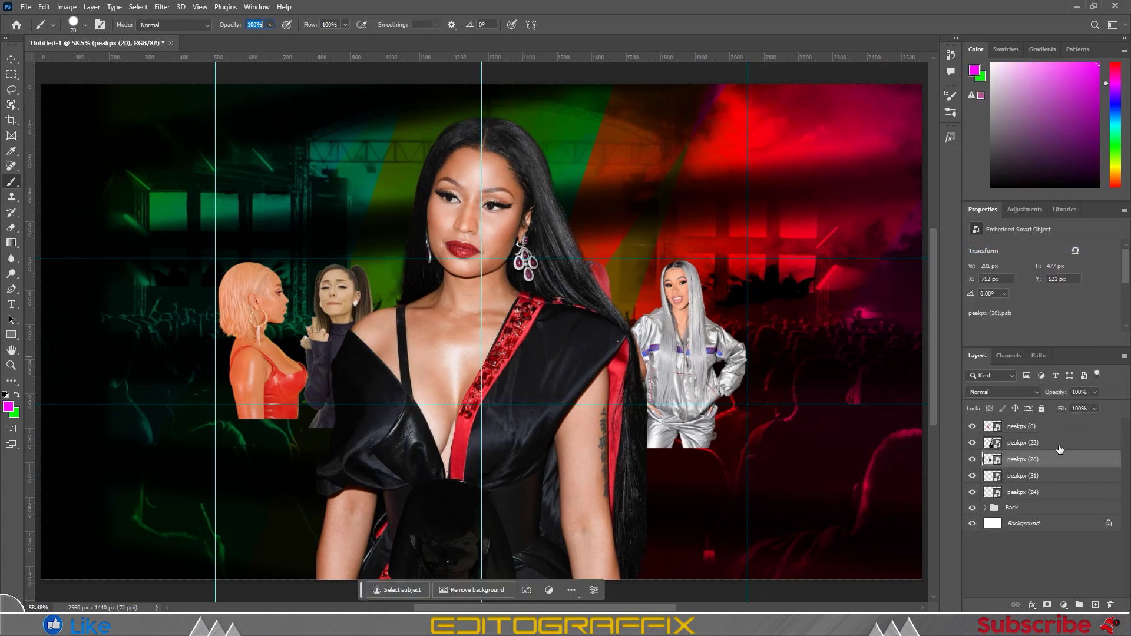
left_click_drag(371, 342, 424, 342)
right_click(433, 342)
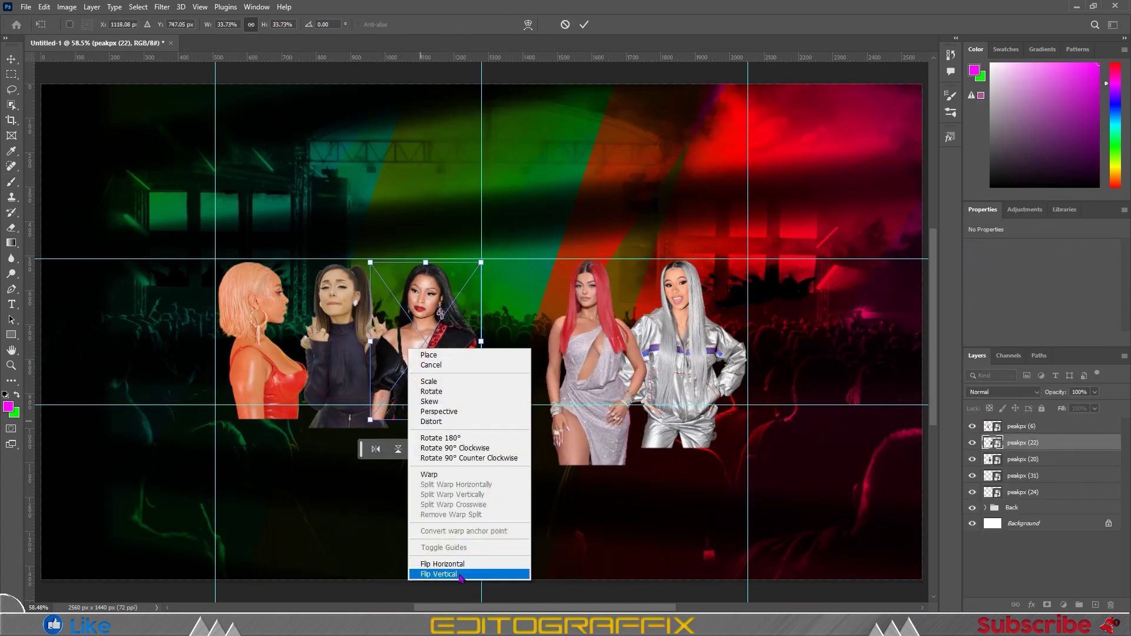
left_click(465, 555)
key("Return")
key("b")
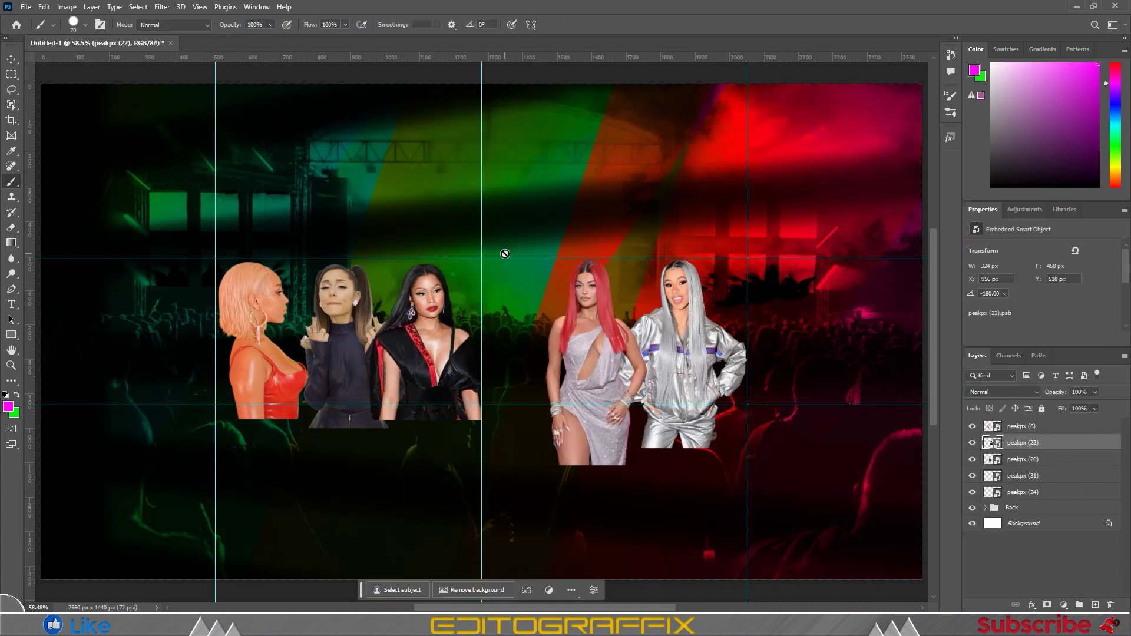
Step: Restack the left singers and swap the silver-suited and pink-haired singers' places
left_click_drag(1051, 428, 1051, 435)
left_click_drag(418, 365, 391, 366)
mouse_move(687, 365)
left_mouse_down()
mouse_move(560, 365)
mouse_move(682, 349)
left_mouse_up()
key("Return")
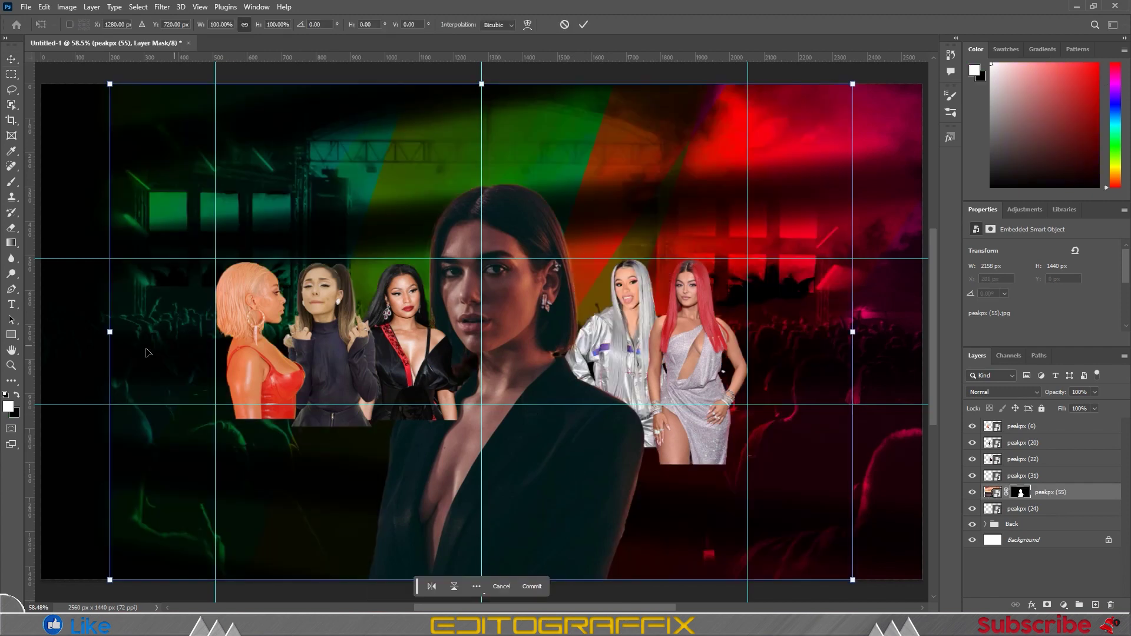
Step: Shrink the short-haired singer and move her beside the silver-suited singer
key("ctrl+t")
left_click_drag(369, 180, 480, 260)
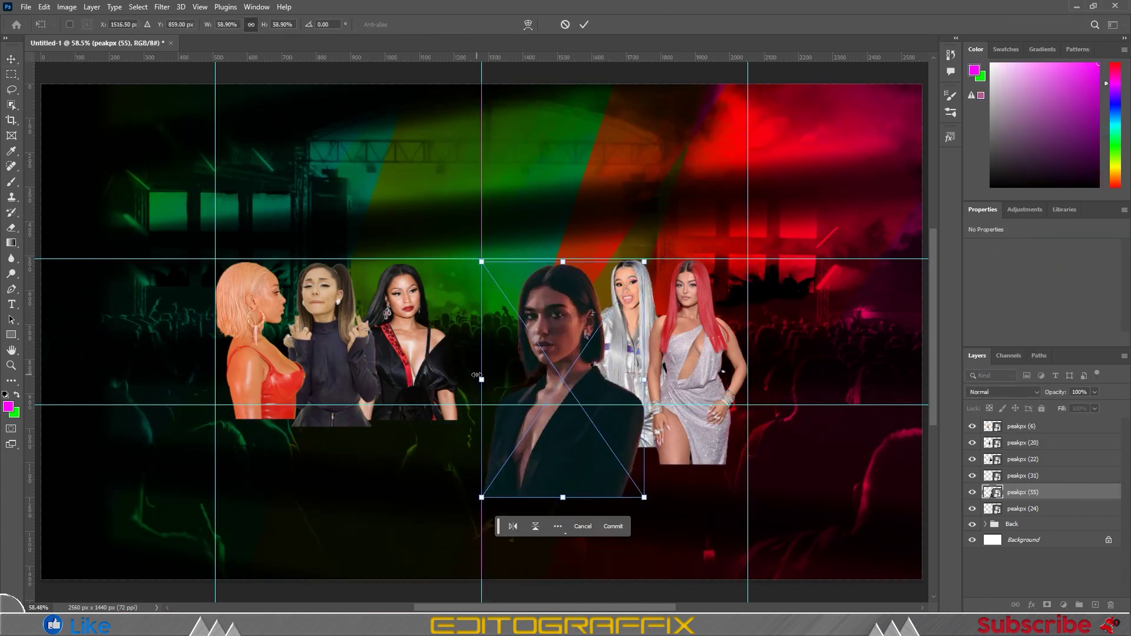
left_click_drag(561, 492, 571, 418)
key("Return")
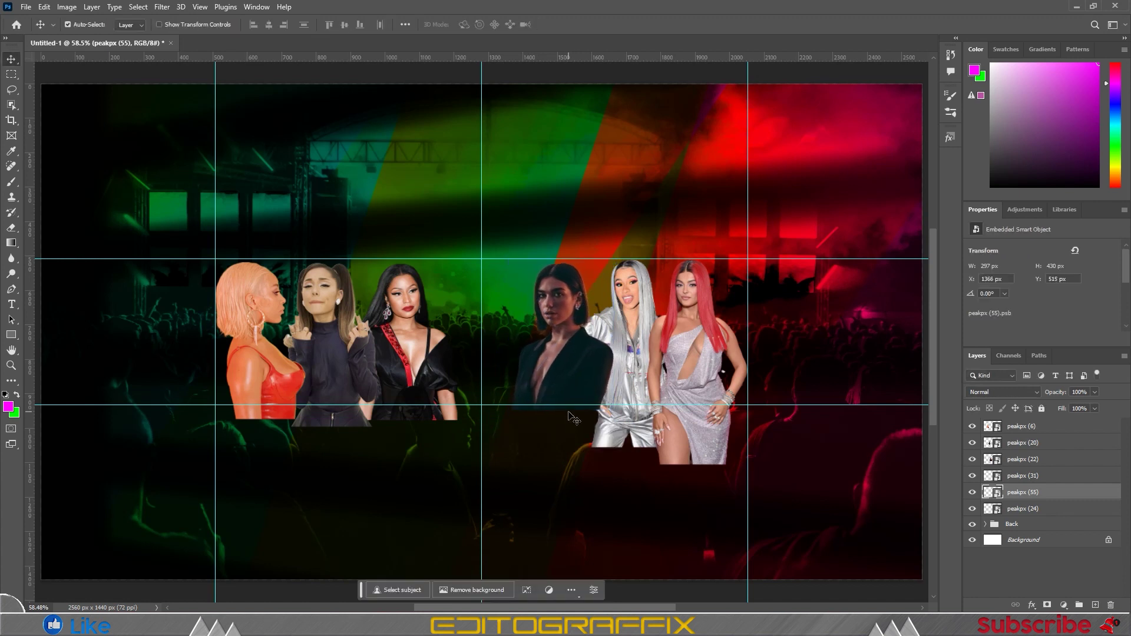
Step: Bring the silver-suited singer in front and space the right-hand trio so they overlap neatly
left_click(610, 386)
left_click_drag(1037, 508, 1071, 467)
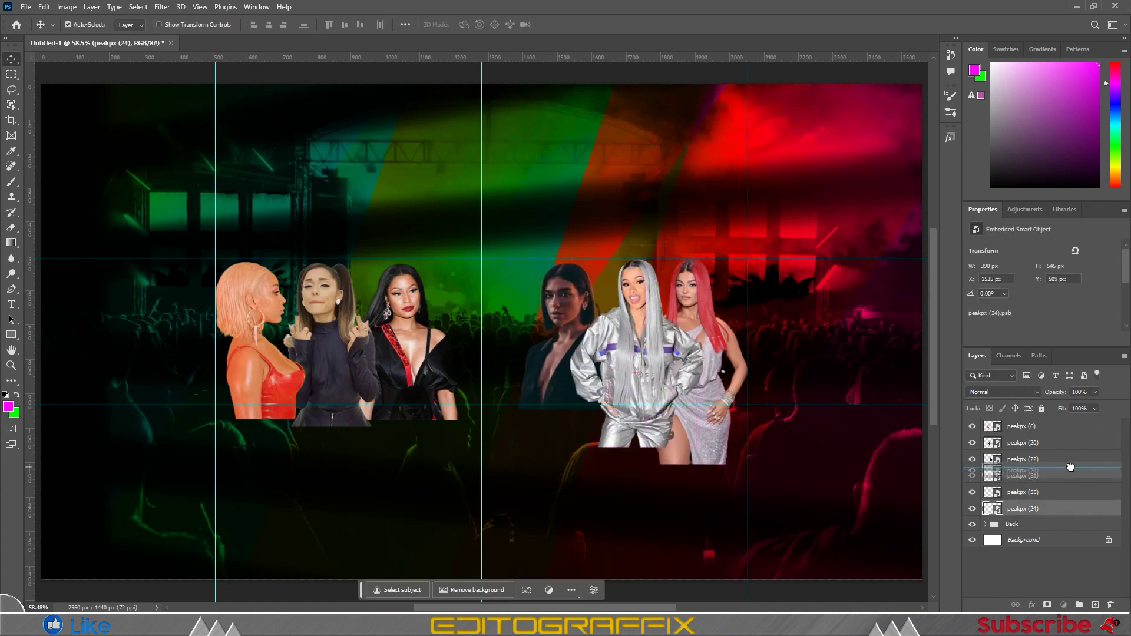
left_click_drag(569, 381, 563, 382)
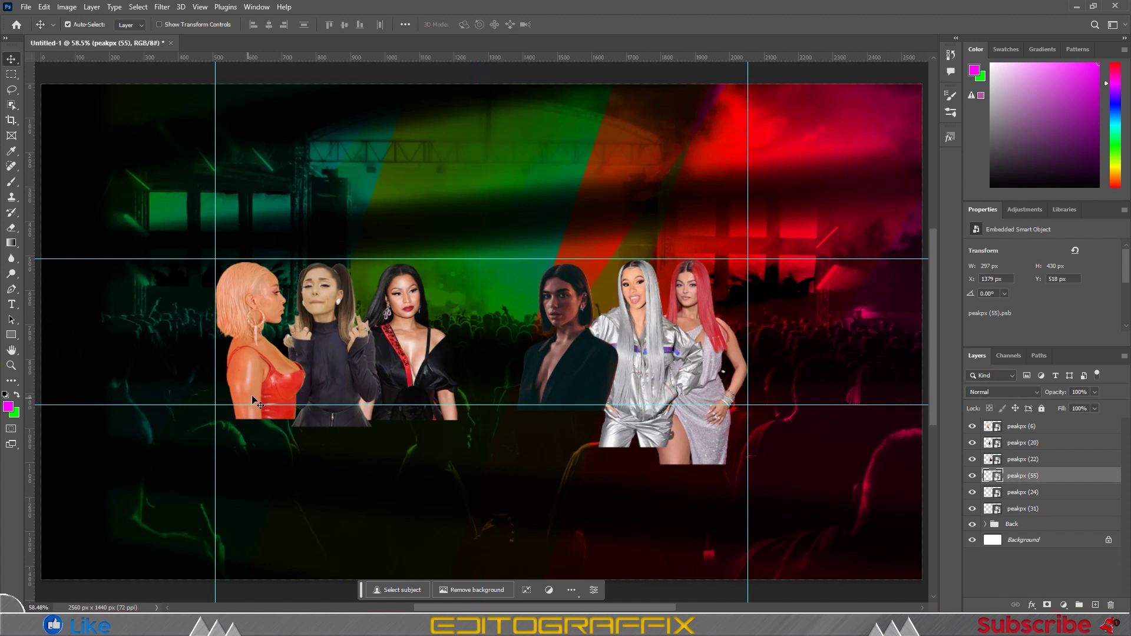
left_click_drag(640, 360, 654, 361)
left_click_drag(565, 366, 584, 365)
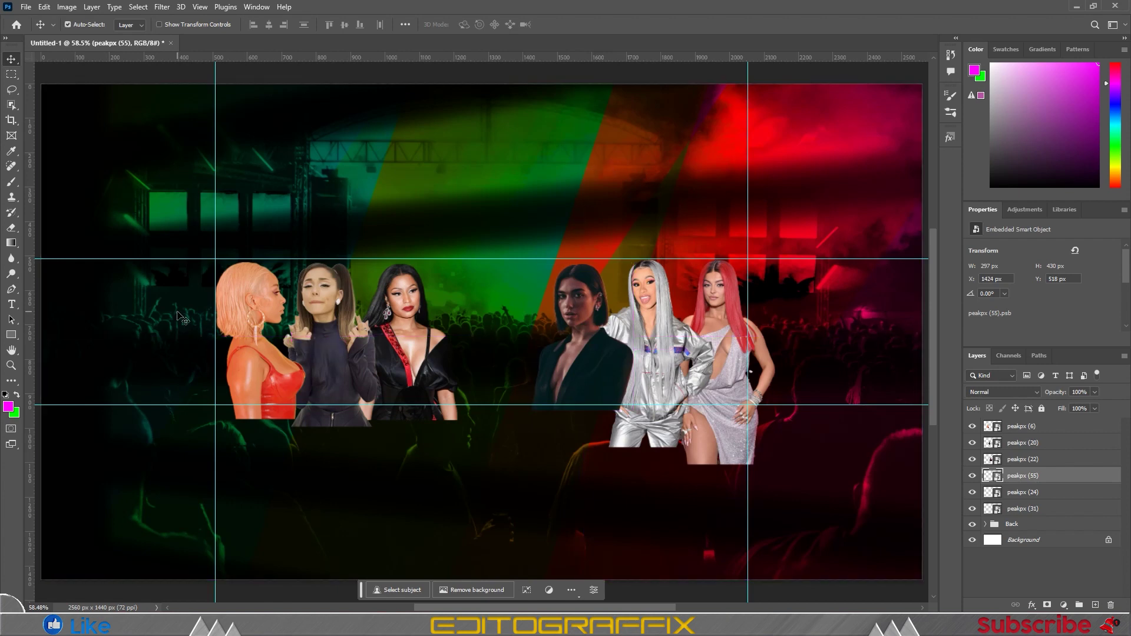
left_click(737, 193)
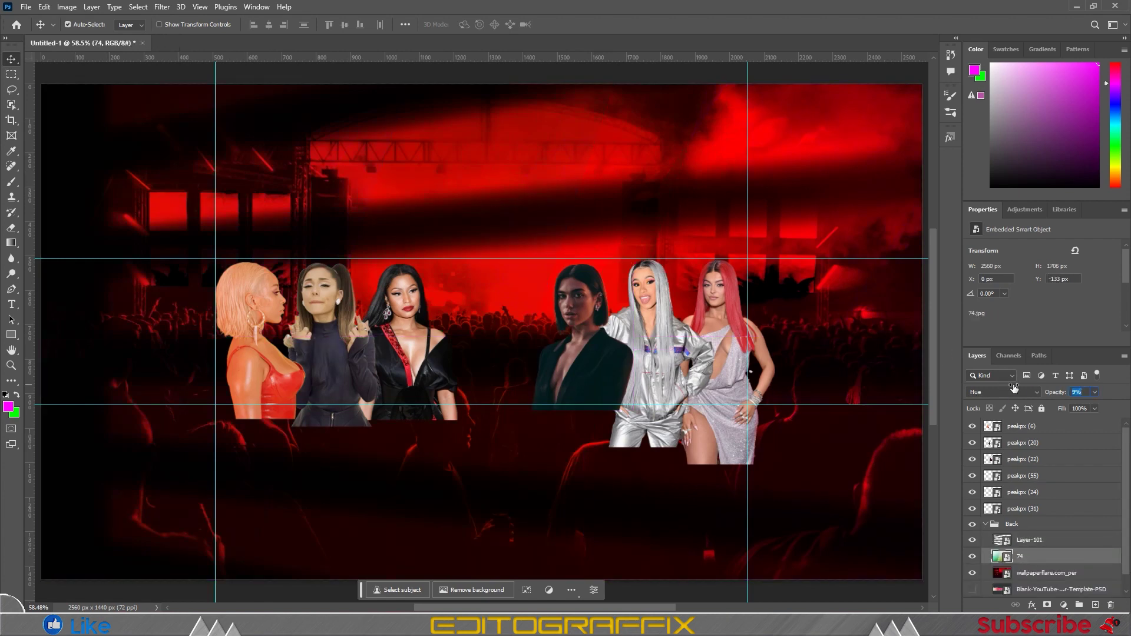
Step: Desaturate the concert backdrop to grey with Hue/Saturation
scroll(1037, 506, "down", 1)
left_click(1047, 556)
key("ctrl+u")
left_click(677, 148)
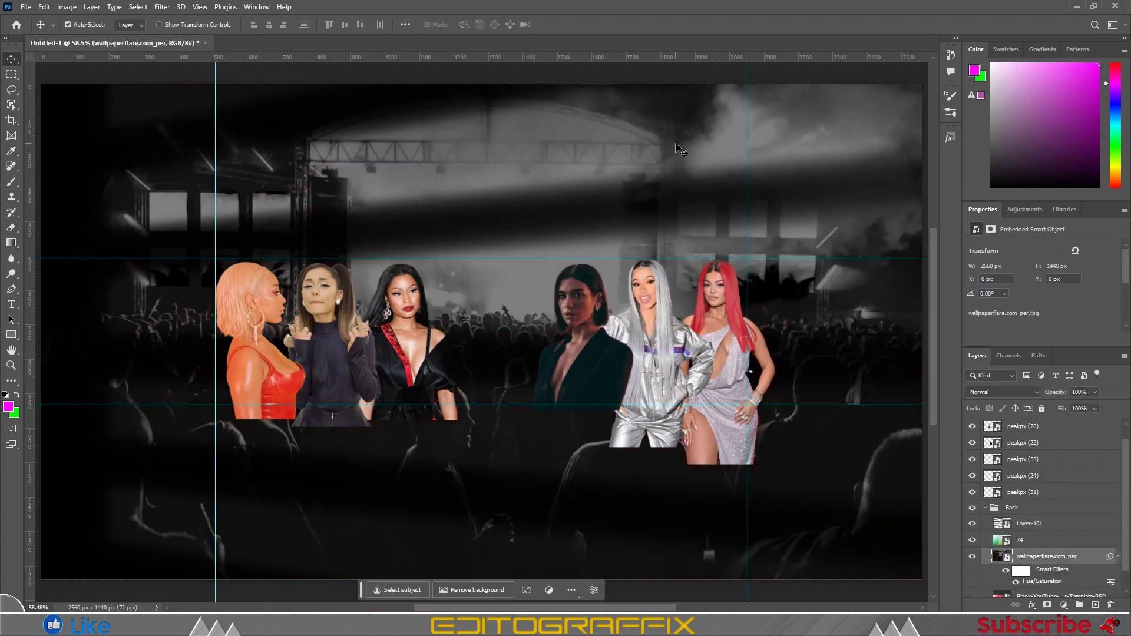
Step: Try Screen and Divide blends on the colour-streak overlay, then place the faceted pngwing.com (8) shape
left_click(1119, 556)
left_click(1023, 540)
left_click(1002, 392)
key("Escape")
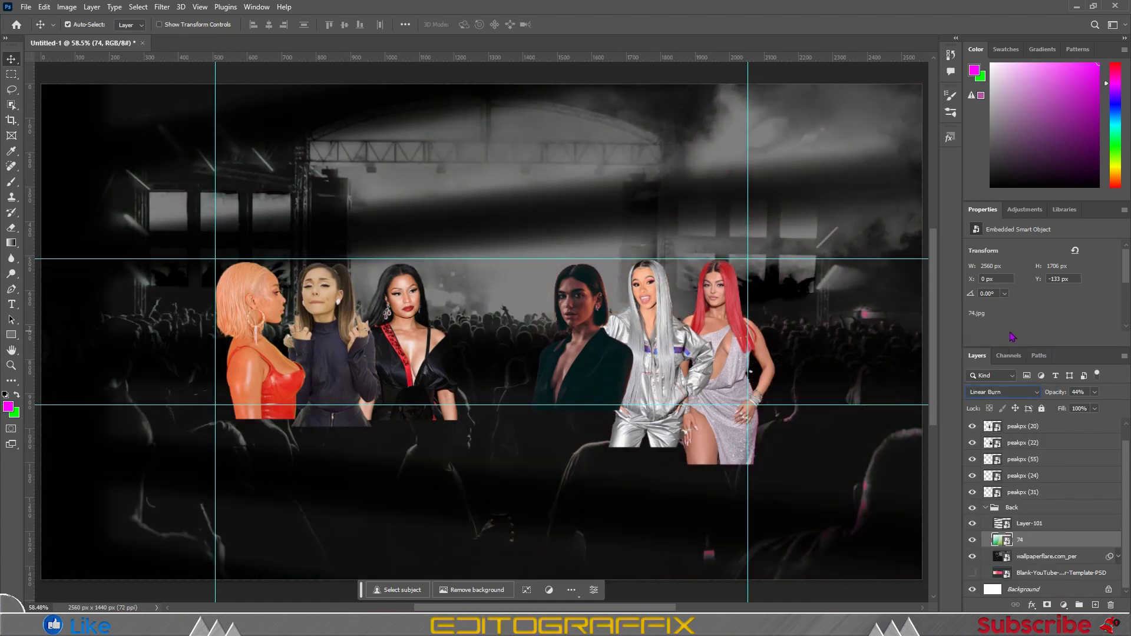
key("Down")
key("Down")
key("Down")
key("Down")
key("Down")
key("Down")
key("Down")
key("Down")
key("Down")
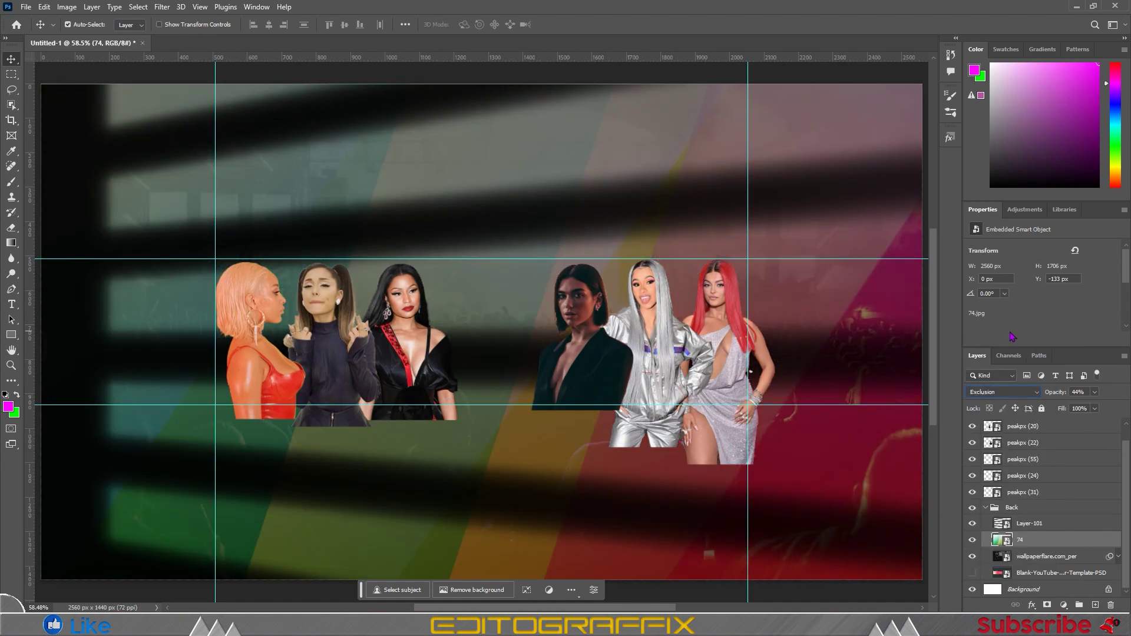
key("Down")
key("Down")
key("Down")
left_click(985, 507)
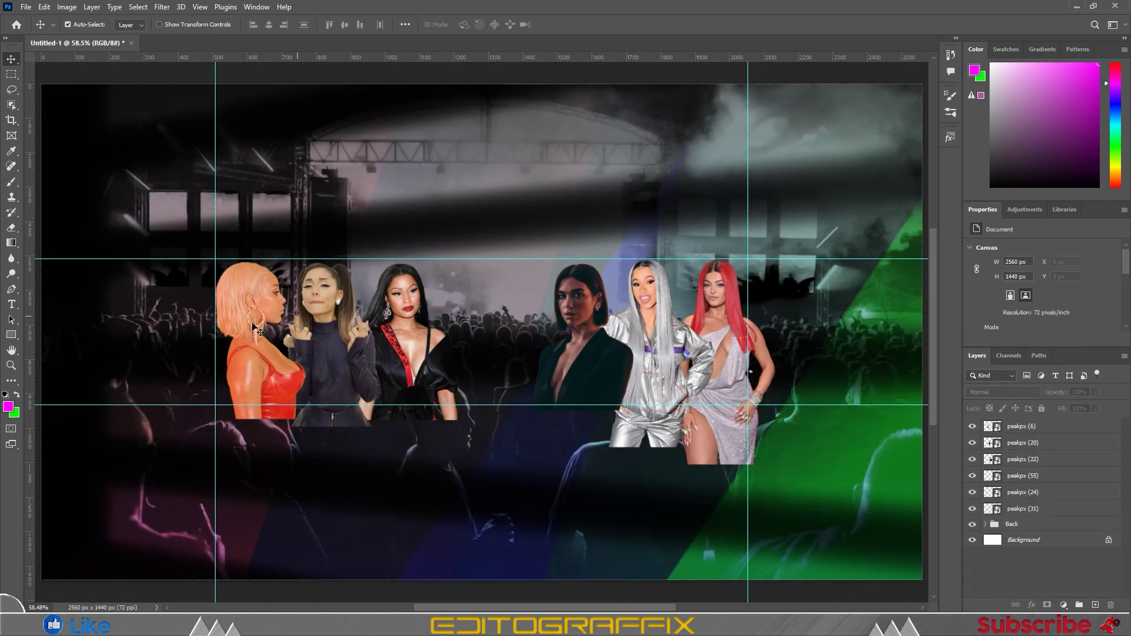
left_click_drag(610, 348, 623, 272)
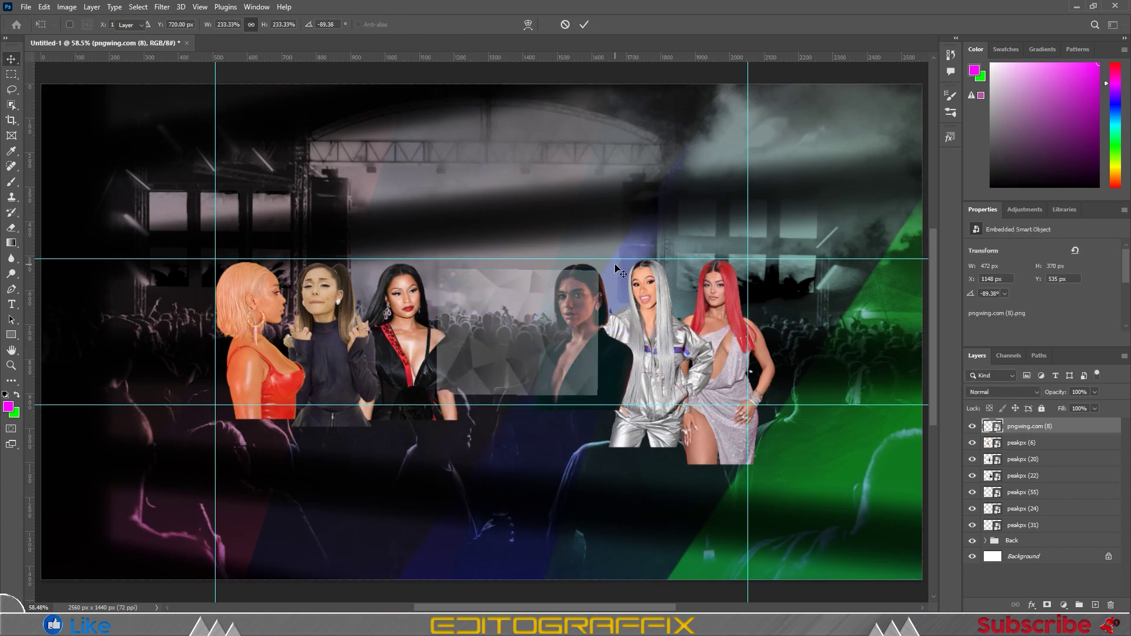
Step: Rotate the faceted shape 180° and then 90° with Free Transform
right_click(536, 302)
left_click(576, 538)
key("Return")
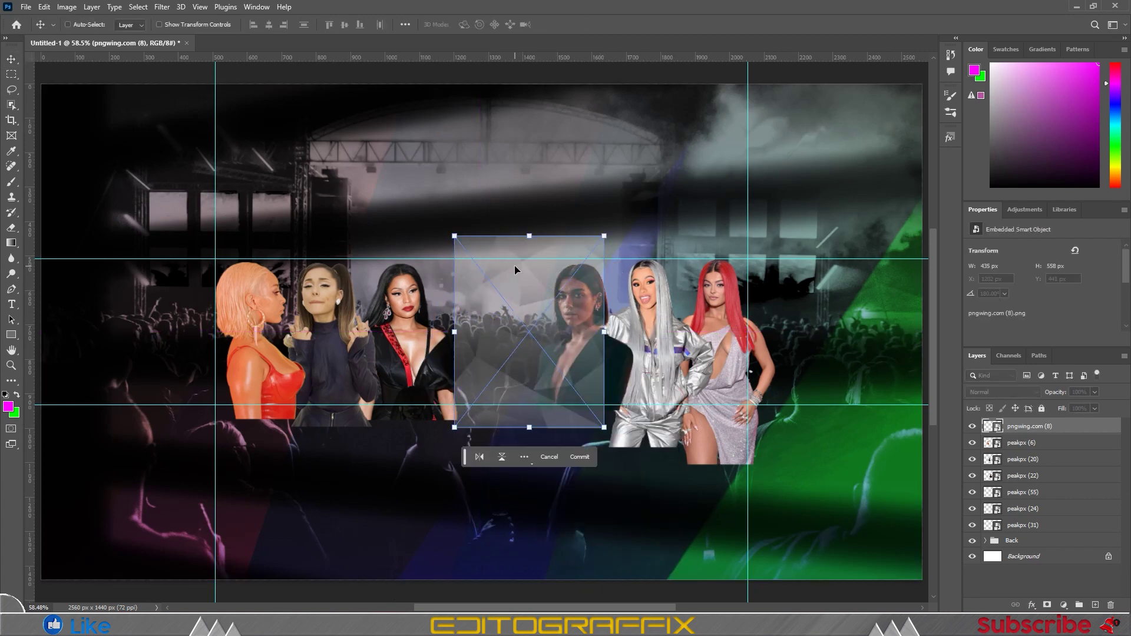
key("ctrl+t")
right_click(644, 273)
left_click(683, 359)
key("Return")
Step: Stretch the faceted shape across the full canvas width and move it into the backdrop group
left_click_drag(786, 429, 825, 429)
key("ctrl+t")
left_click_drag(518, 336, 203, 337)
key("Return")
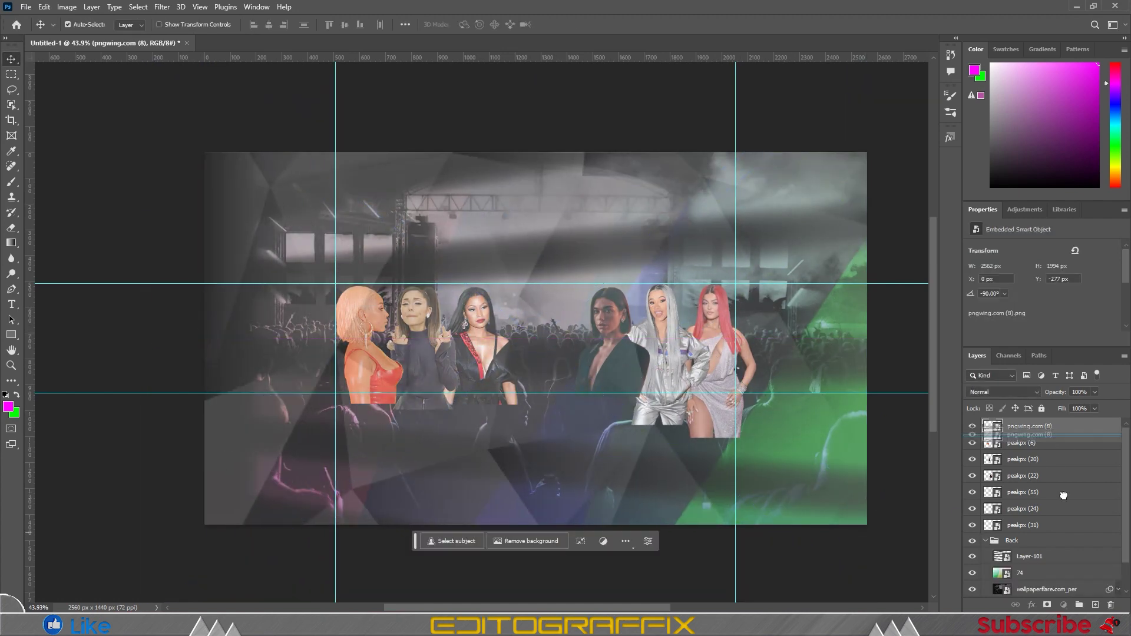
left_click_drag(1054, 432, 1038, 565)
left_click(986, 524)
Step: Place the 999 (16) paint splash beneath the pop stars and scale it to about 306%
key("Return")
left_click_drag(1026, 426, 1046, 534)
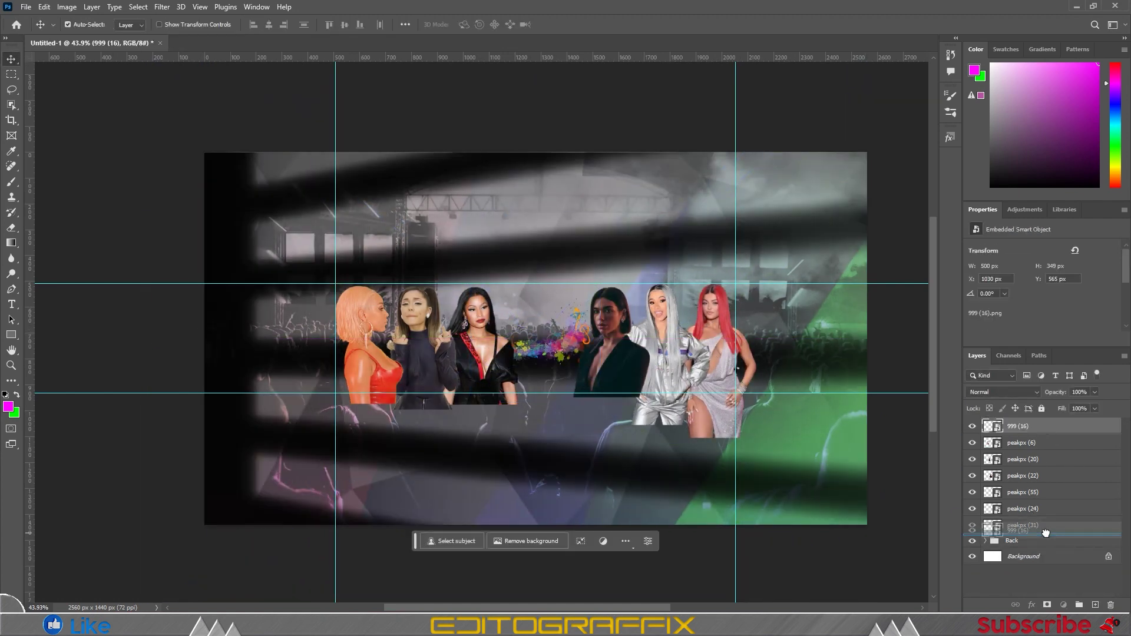
key("ctrl+t")
left_click_drag(597, 268, 731, 128)
left_click_drag(489, 340, 620, 352)
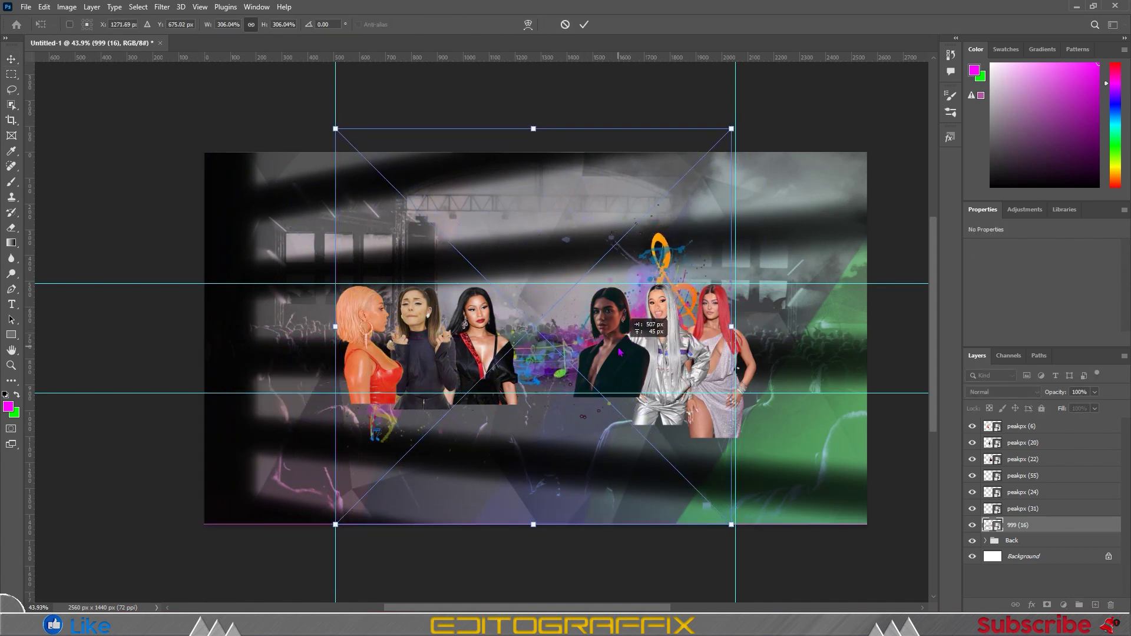
left_click_drag(732, 129, 796, 76)
key("Return")
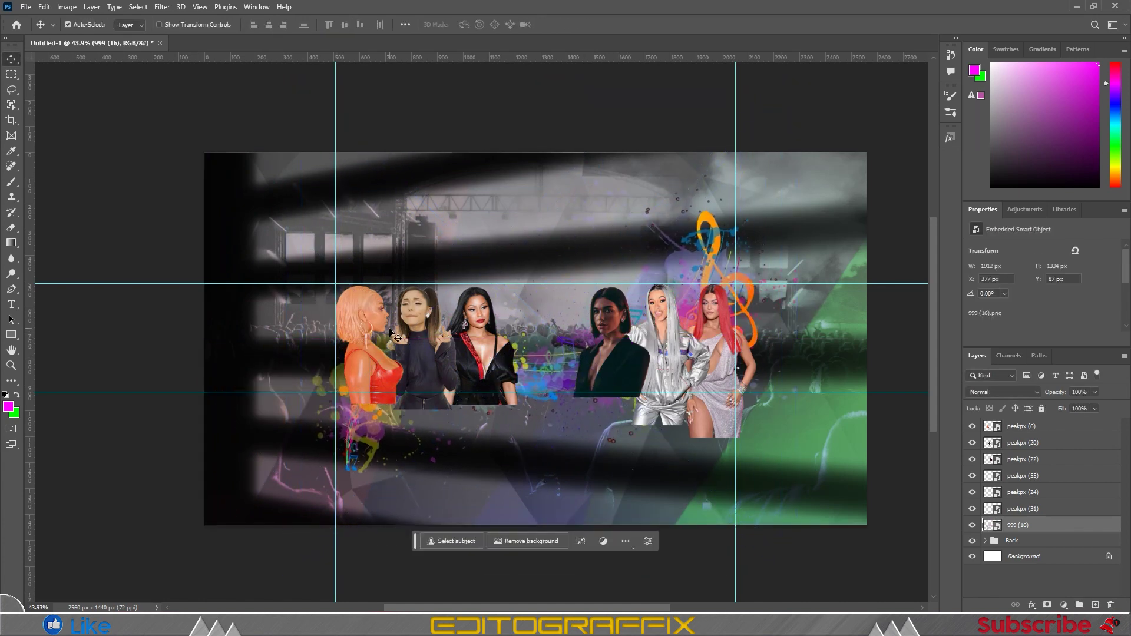
Step: Place the red 3D NEWS graphic, bring it to the top, and move it lower
left_click_drag(398, 338, 106, 202)
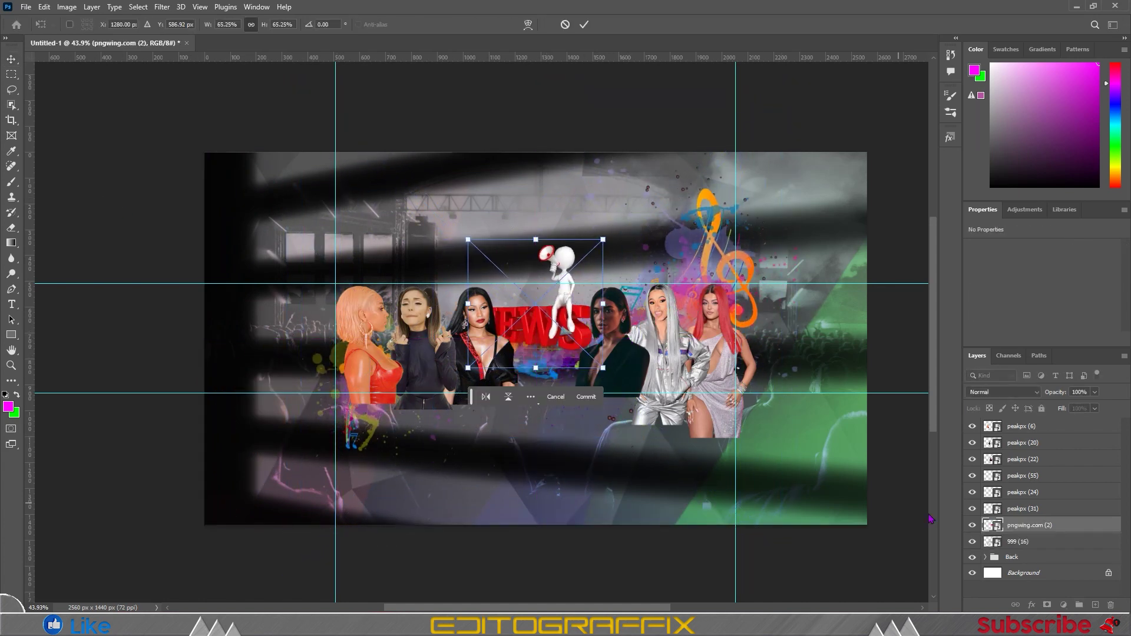
key("Return")
key("ctrl+shift+bracketright")
left_click_drag(577, 284, 577, 330)
Step: Add a MUSIC text layer onto the NEWS graphic and colour it red
scroll(538, 321, "up", 2)
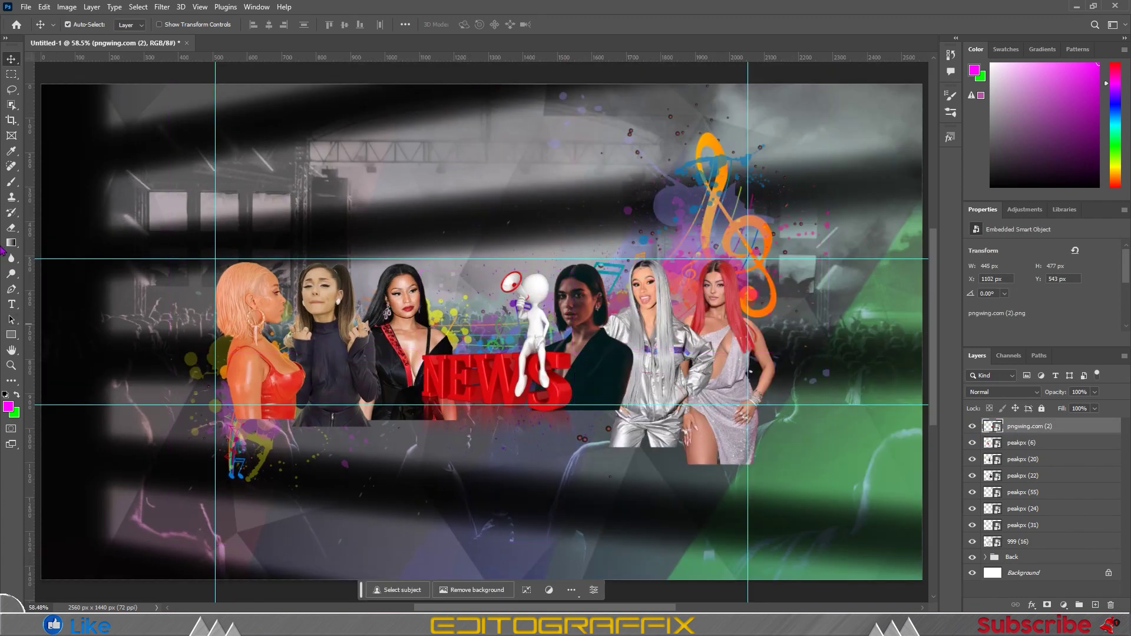
right_click(11, 305)
left_click(59, 305)
left_click(486, 172)
type("MUSIC")
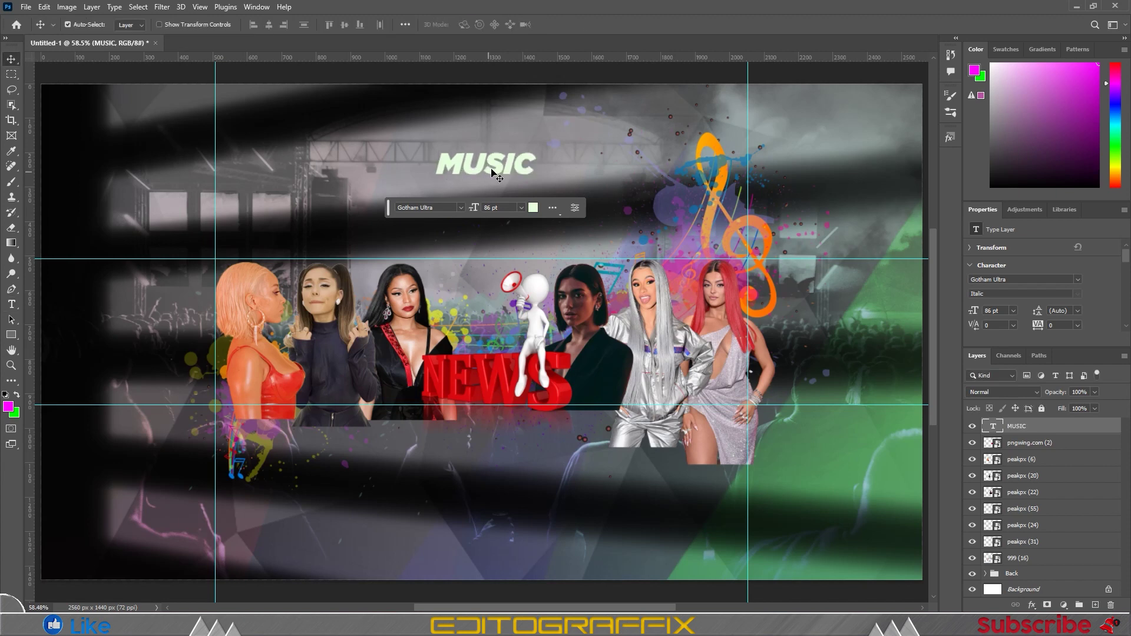
left_click_drag(492, 172, 477, 344)
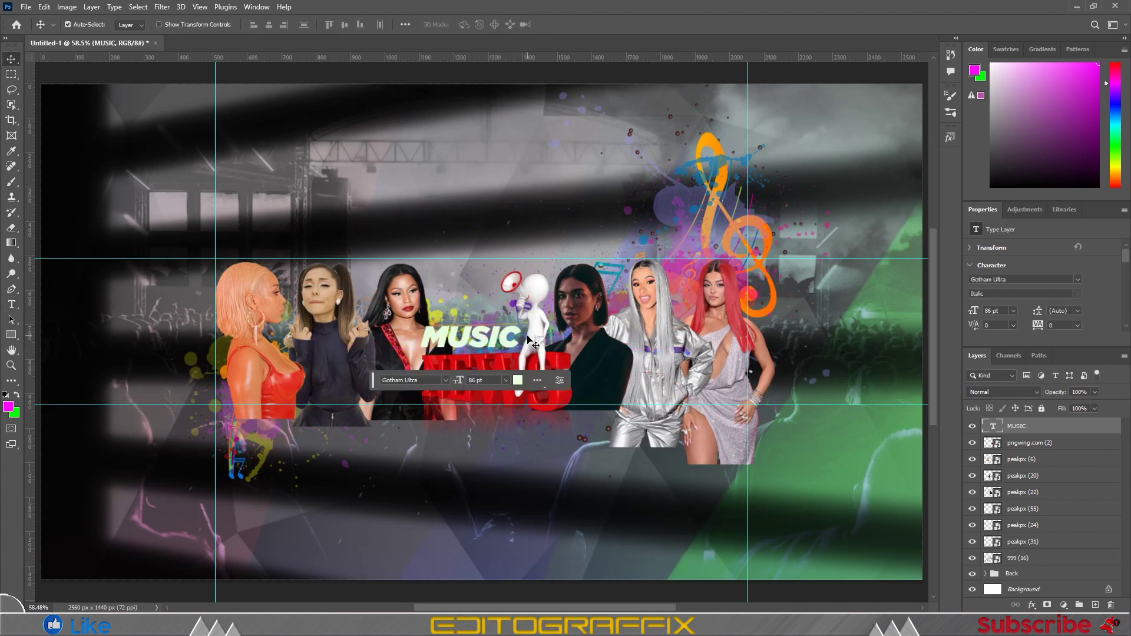
left_click(518, 380)
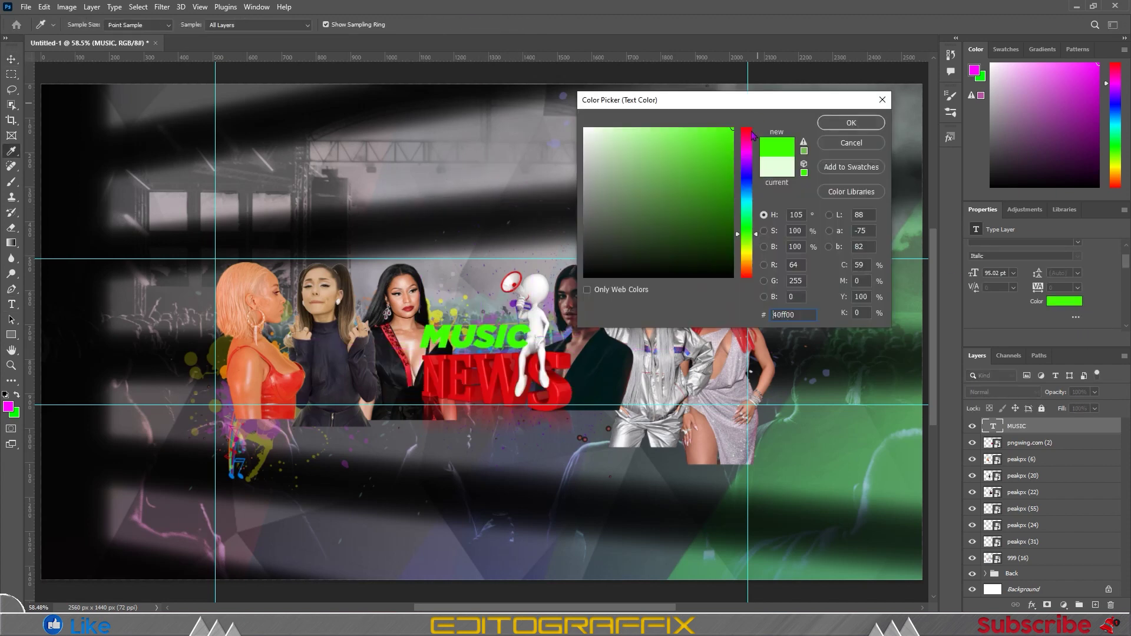
left_click(854, 122)
Step: Apply the white 3D layer style to MUSIC and move it above NEWS
left_click(949, 138)
scroll(907, 353, "down", 3)
left_click(908, 337)
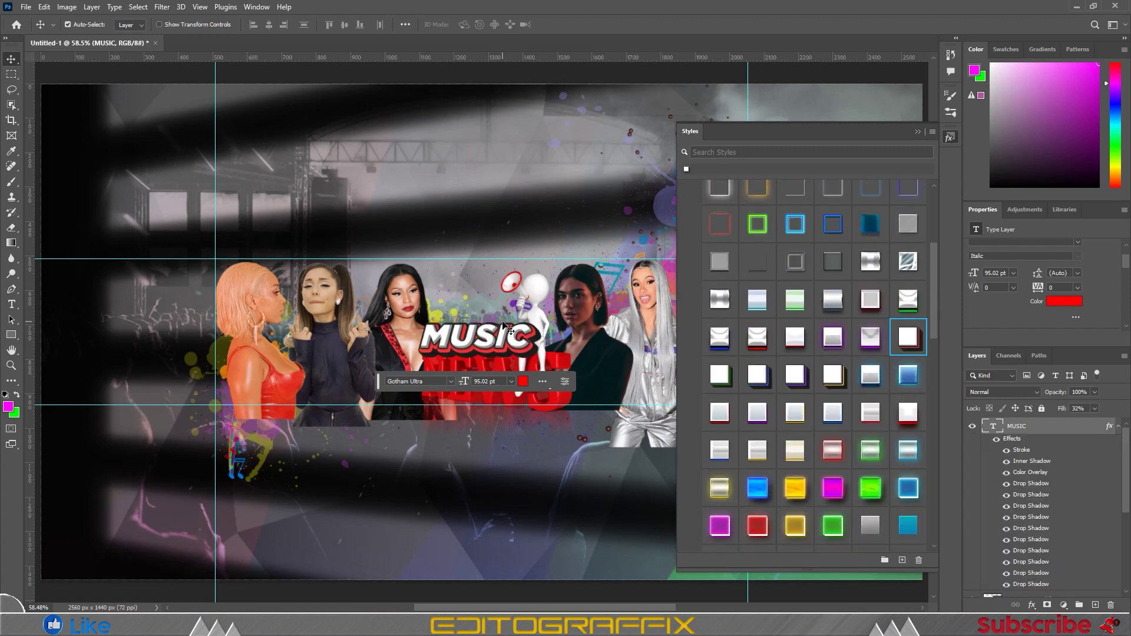
left_click(918, 132)
scroll(538, 271, "up", 3)
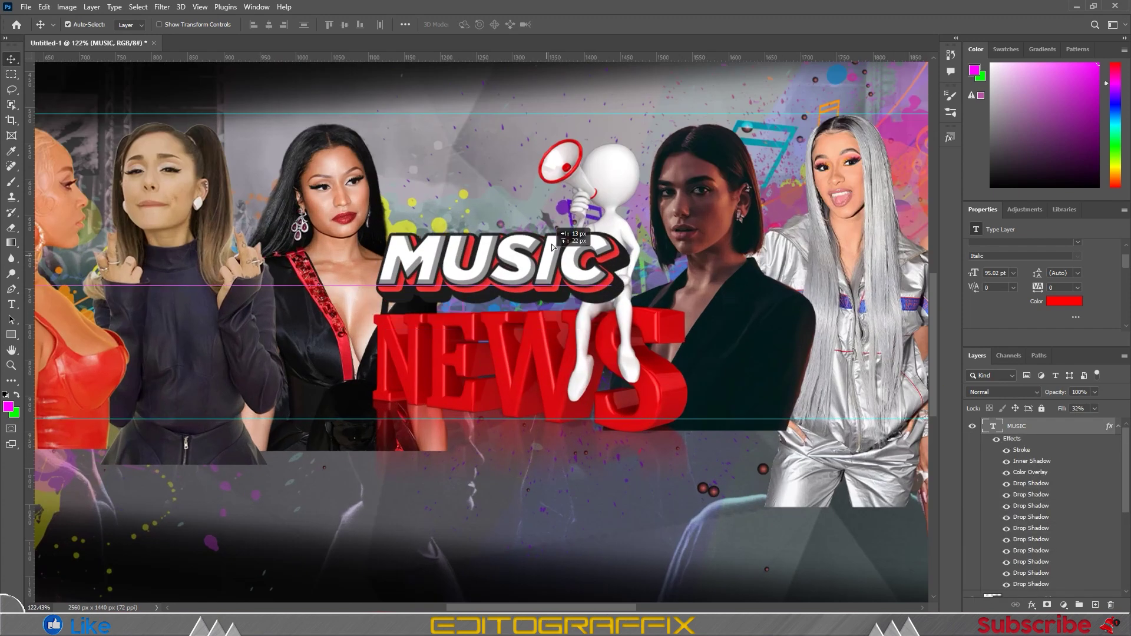
left_click_drag(539, 271, 556, 202)
left_click(1011, 443)
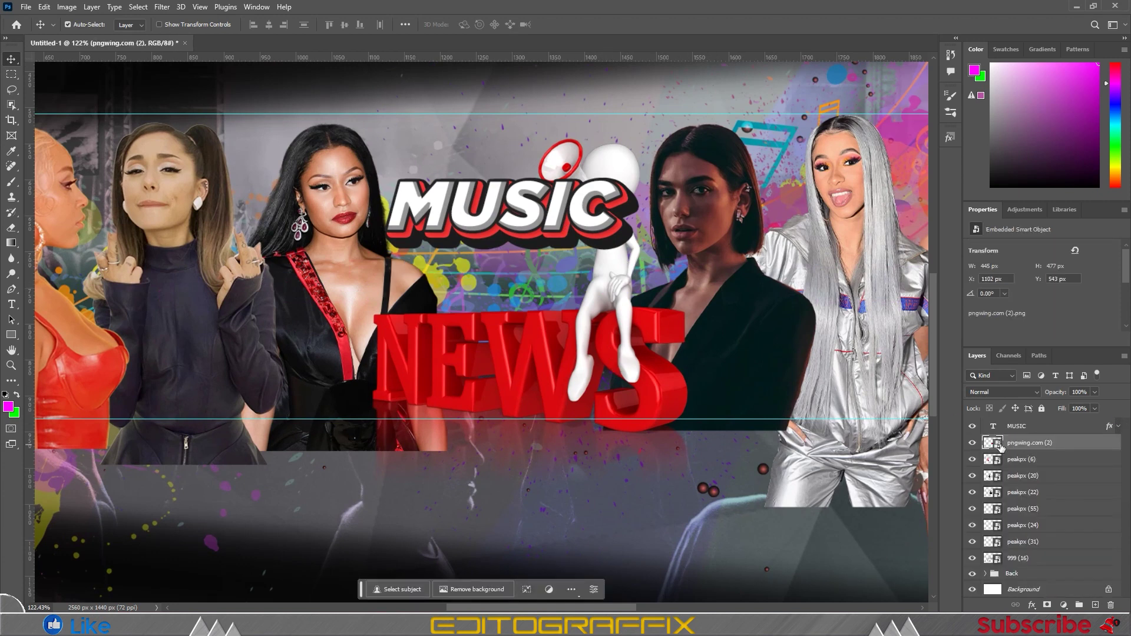
Step: Inside the NEWS smart object, Magic Wand-select the megaphone and white figure
double_click(1028, 450)
left_click(12, 90)
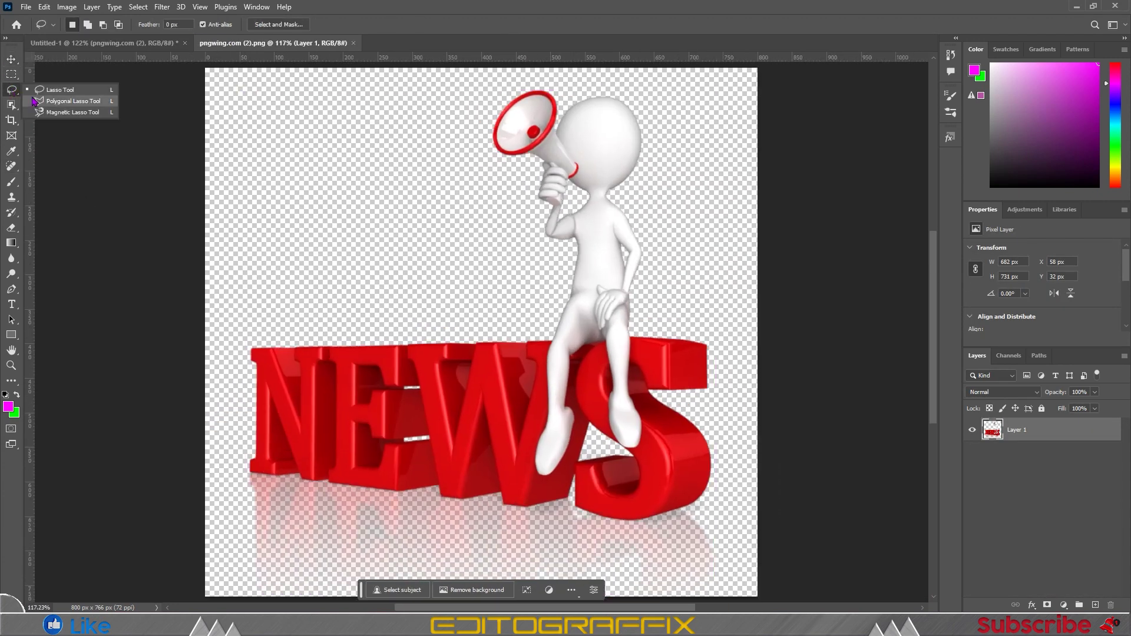
left_click(12, 105)
key("shift+w")
left_click(533, 105)
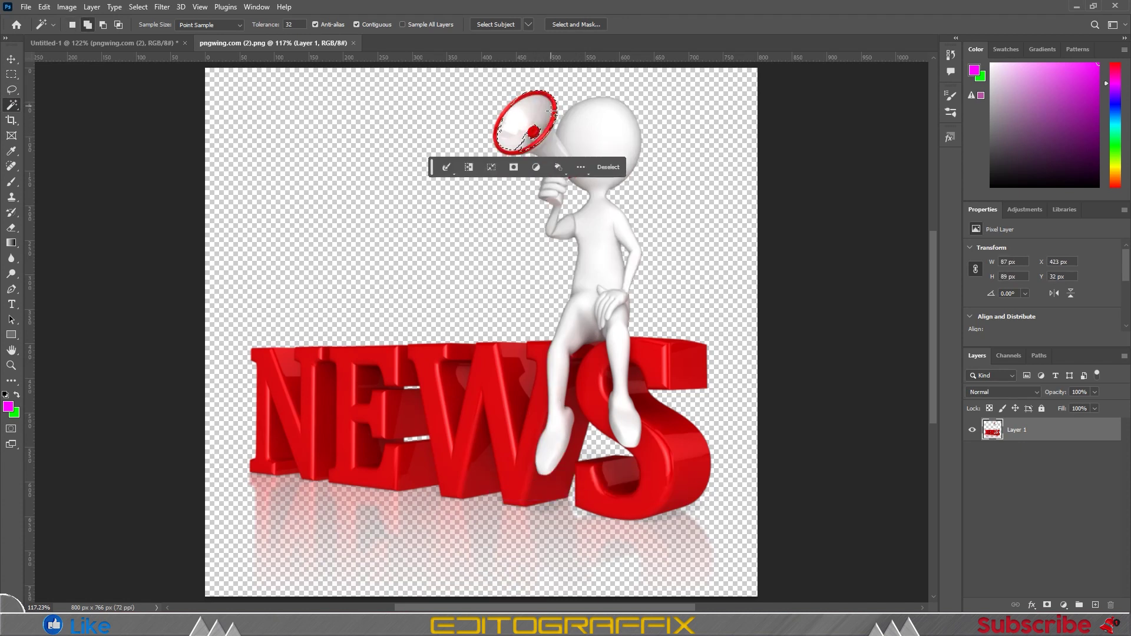
left_click(553, 142, "shift")
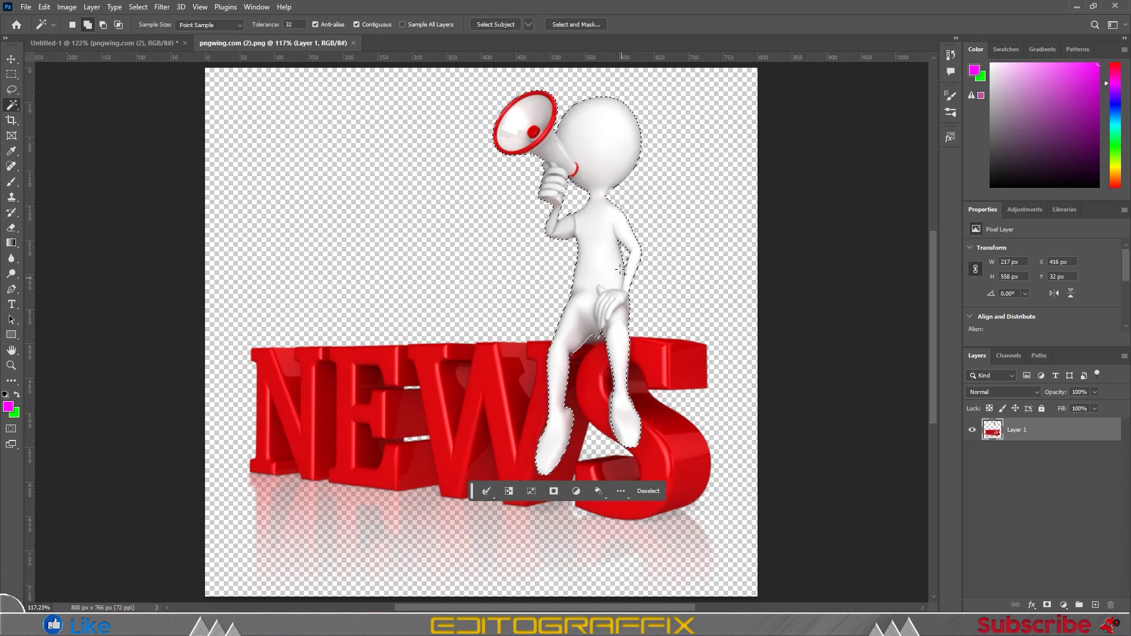
Step: Copy the figure to its own layer, hide the NEWS letters, and drag it into the banner
key("ctrl+j")
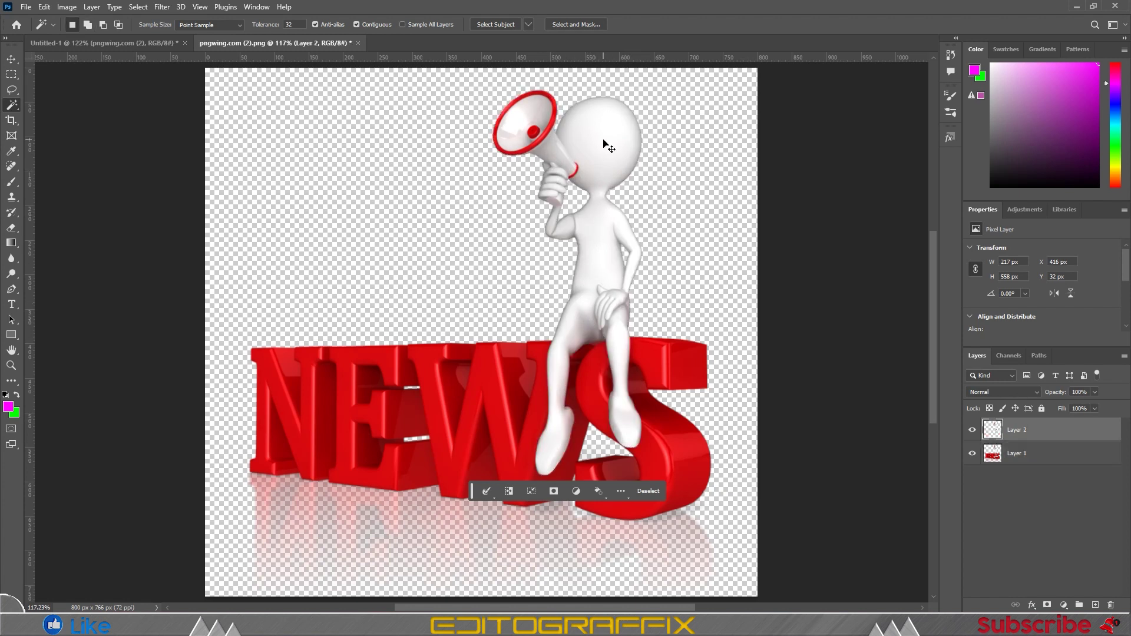
left_click(973, 454)
left_click(973, 454)
left_click(973, 454)
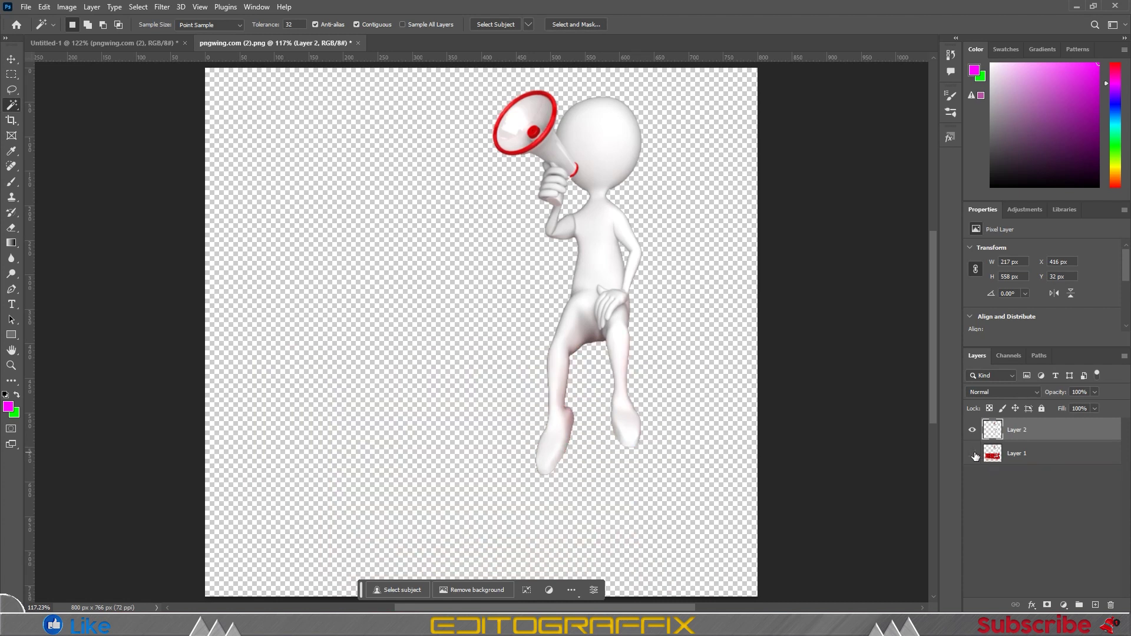
key("v")
left_click_drag(774, 330, 749, 377)
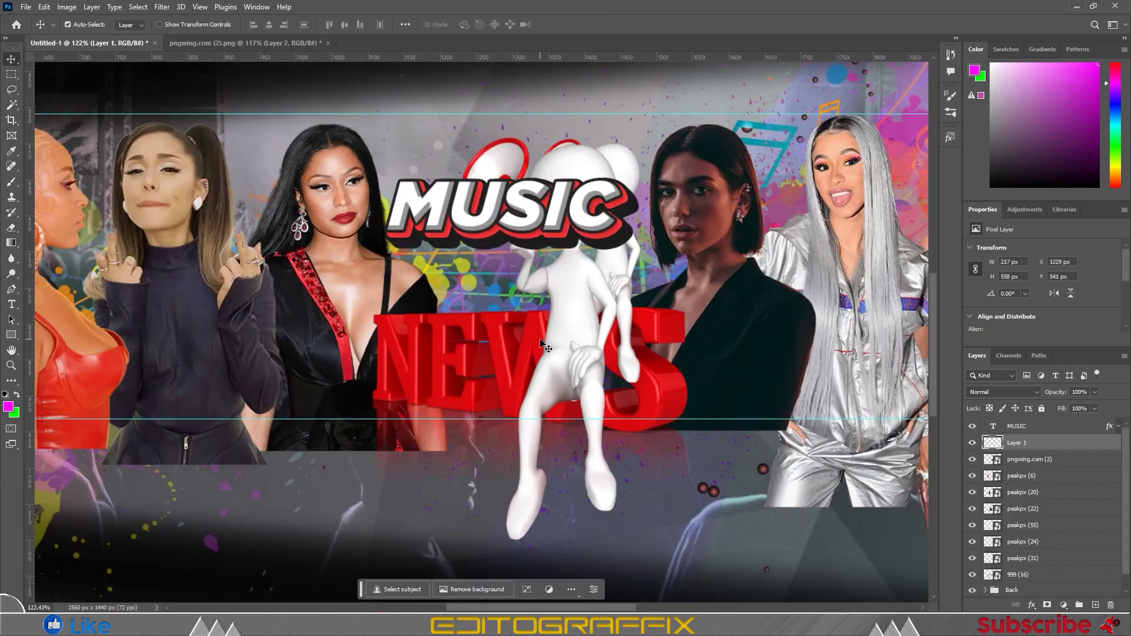
Step: Duplicate the MUSIC text, retype the copy as NEWS, and position it below MUSIC
left_click_drag(518, 206, 518, 354)
double_click(519, 357)
key("ctrl+a")
type("NEWS")
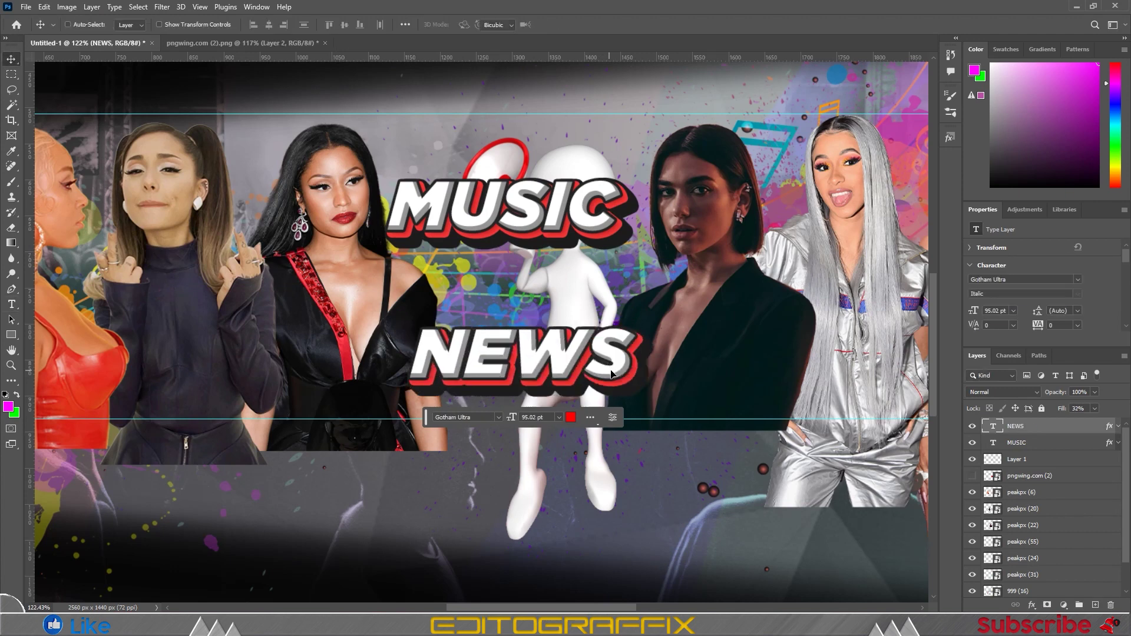
key("ctrl+Return")
scroll(532, 247, "down", 3, "alt")
left_click_drag(517, 240, 532, 248)
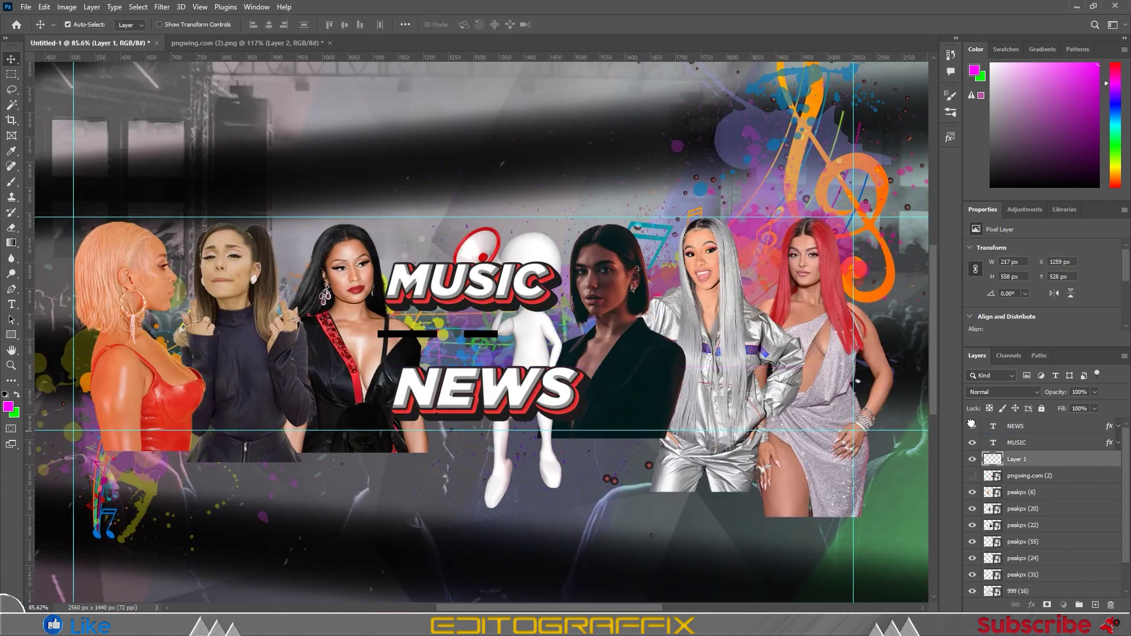
Step: Move the MUSIC title down beside NEWS and nudge it into place
left_click(1059, 441)
left_click_drag(483, 282, 484, 327)
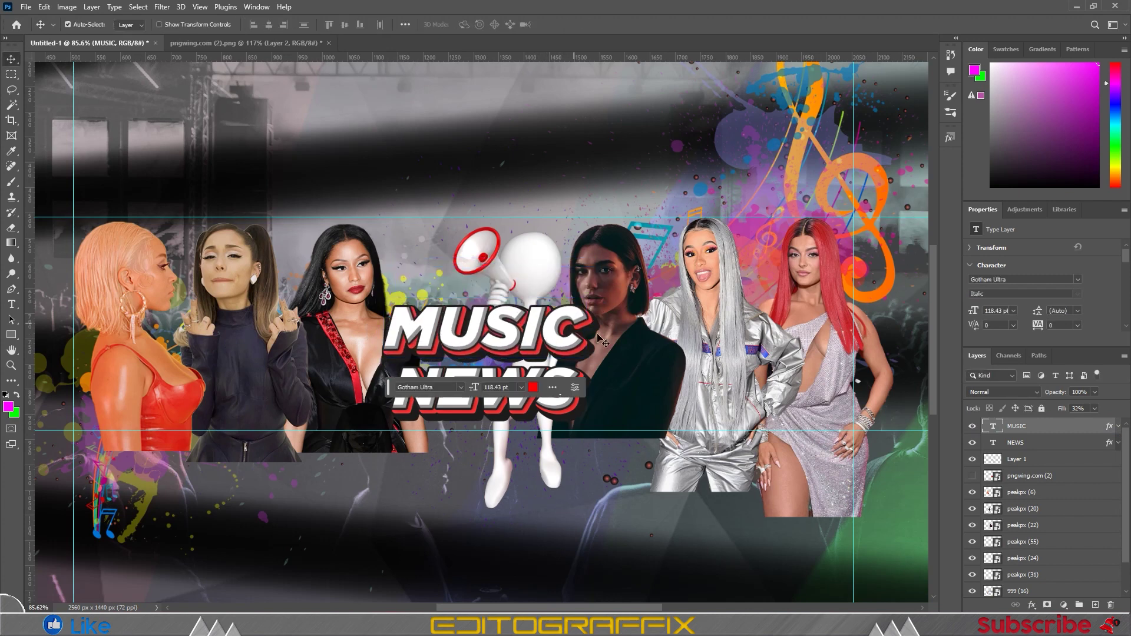
left_click_drag(354, 366, 342, 362)
left_click_drag(254, 377, 248, 377)
key("ctrl+z")
Step: Enlarge NEWS and shrink the megaphone figure, placing it just above the MUSIC title
right_click(538, 360)
left_click(551, 366)
mouse_move(489, 353)
left_mouse_down()
mouse_move(720, 306)
mouse_move(682, 309)
left_mouse_up()
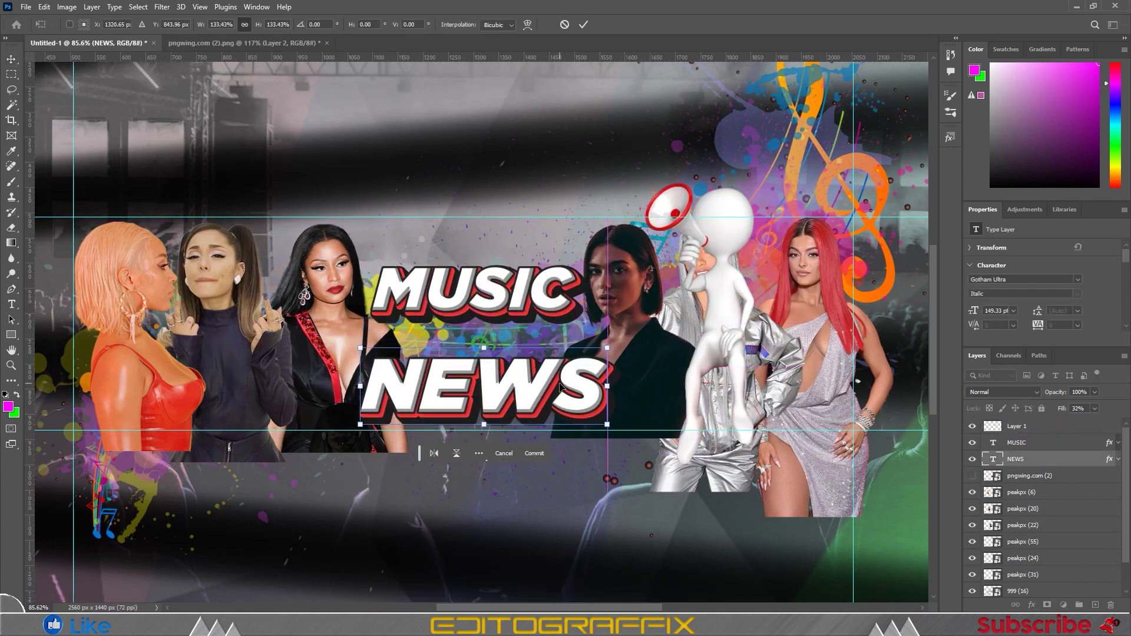
left_click_drag(513, 295, 521, 330)
left_click_drag(713, 294, 508, 237)
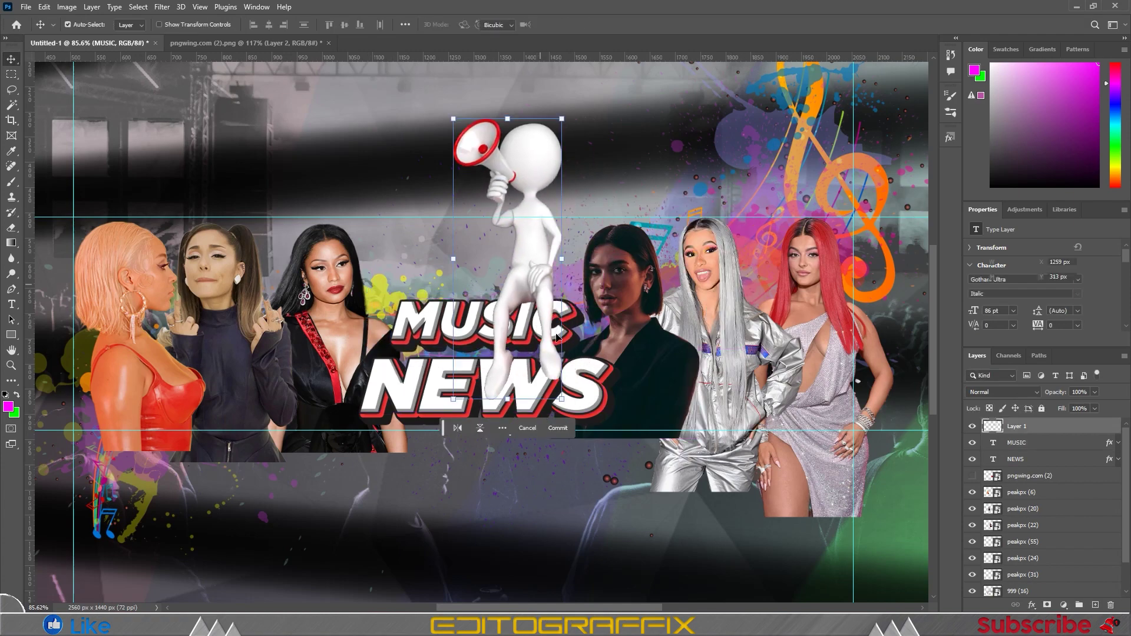
key("ctrl+t")
left_click_drag(592, 330, 554, 330)
key("Return")
left_click_drag(537, 282, 529, 288)
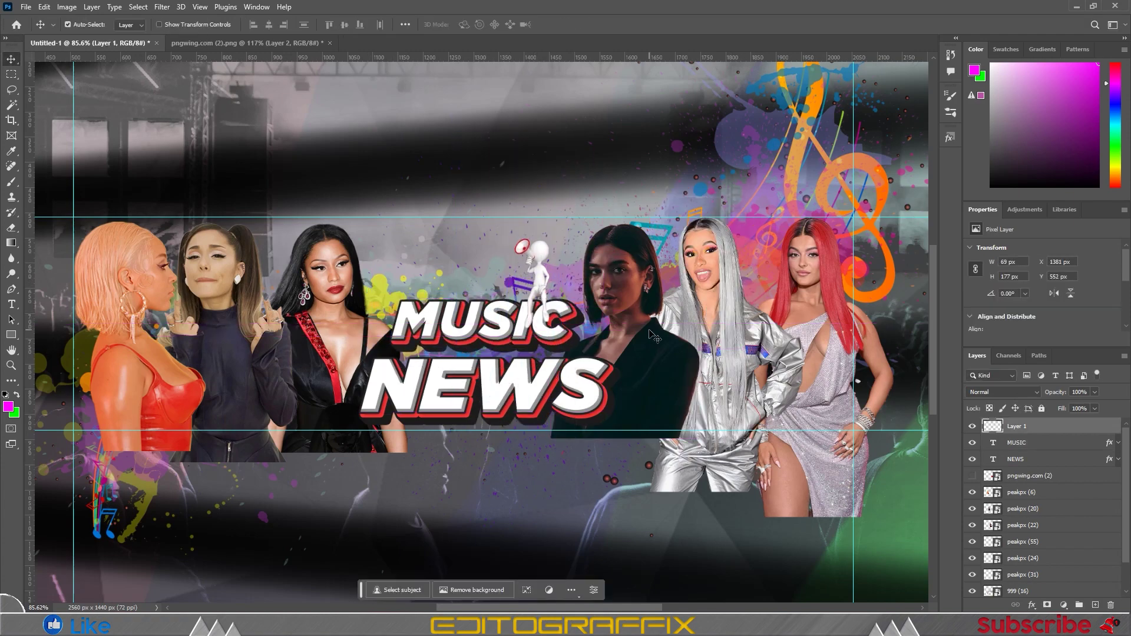
Step: Place the gold microphone (pngwing.com (4)) at the banner's right and the Subscribe (8) button at left
left_click_drag(654, 337, 476, 119)
key("ctrl+0")
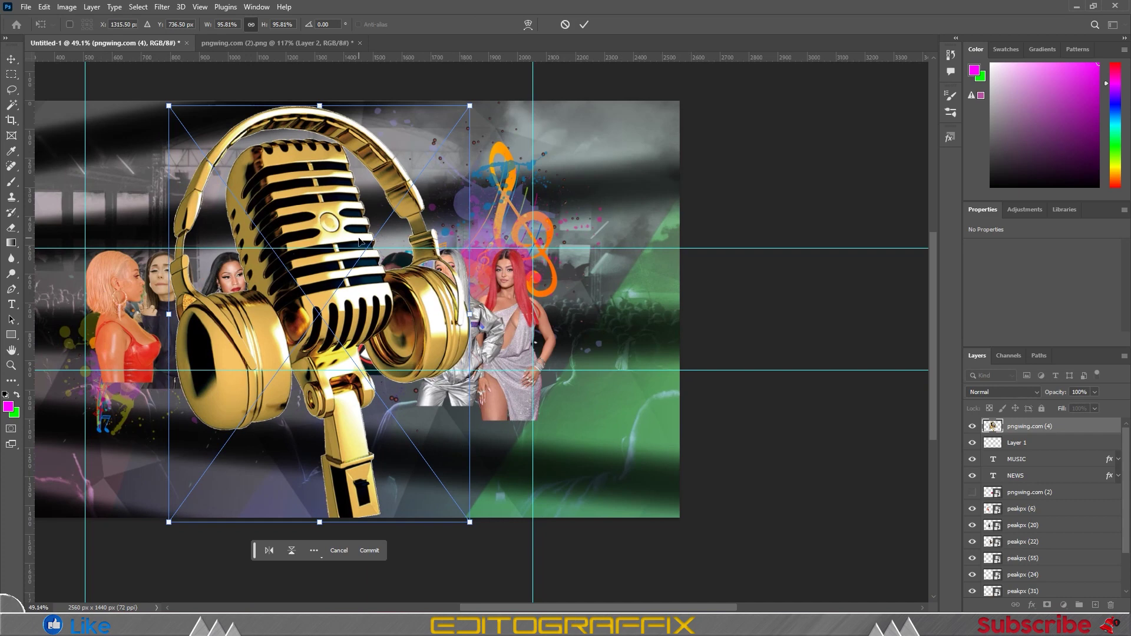
left_click_drag(670, 583, 416, 230)
left_click_drag(144, 377, 846, 386)
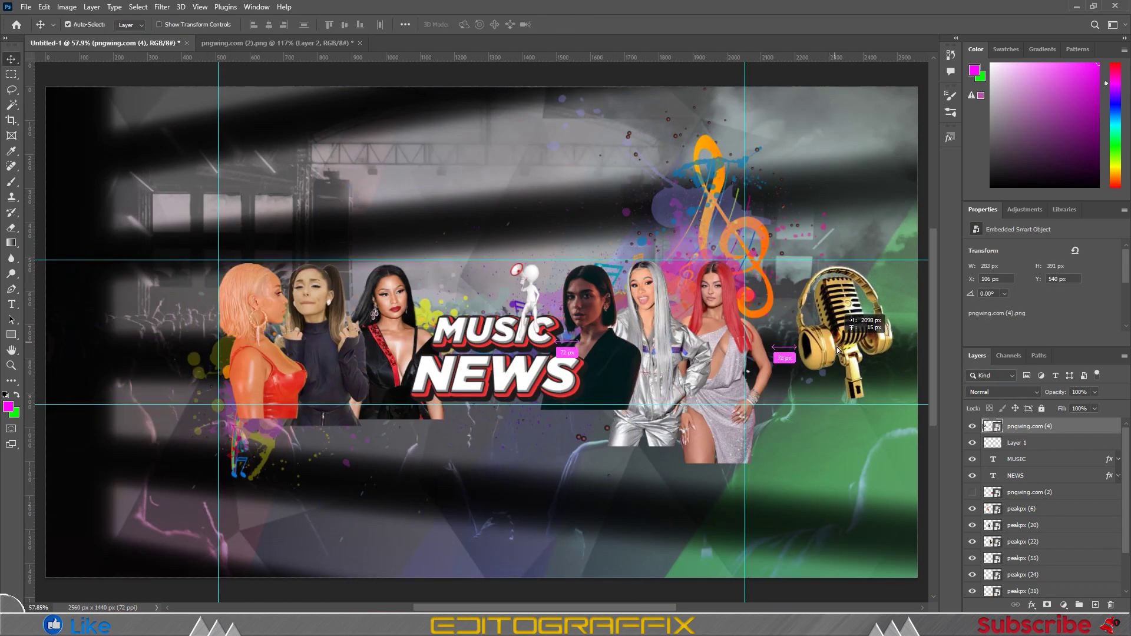
key("Return")
key("ctrl+t")
left_click_drag(845, 271, 838, 264)
key("Return")
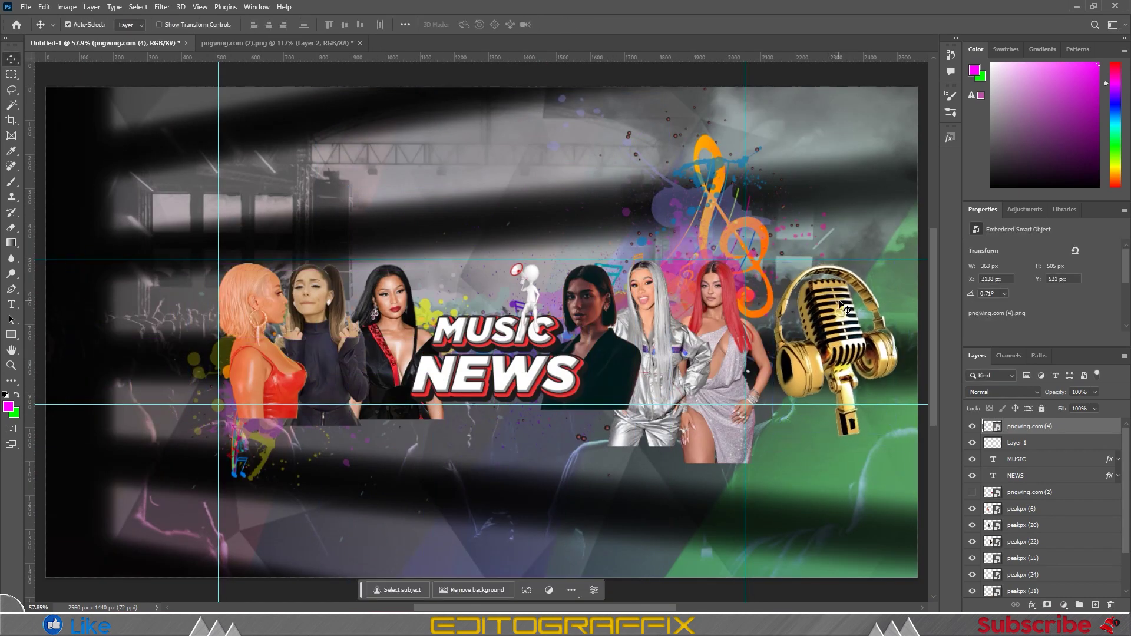
left_click_drag(484, 327, 135, 330)
key("Return")
Step: Give the Subscribe button a red drop shadow
double_click(1049, 427)
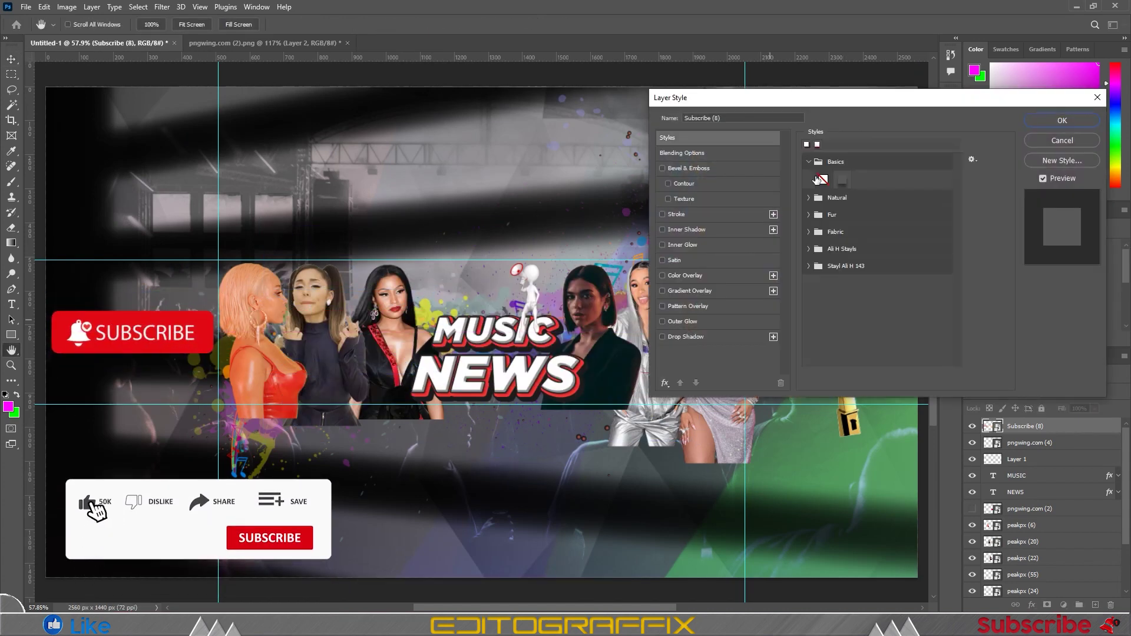
left_click(687, 336)
left_click(930, 160)
left_click(733, 130)
left_click(850, 123)
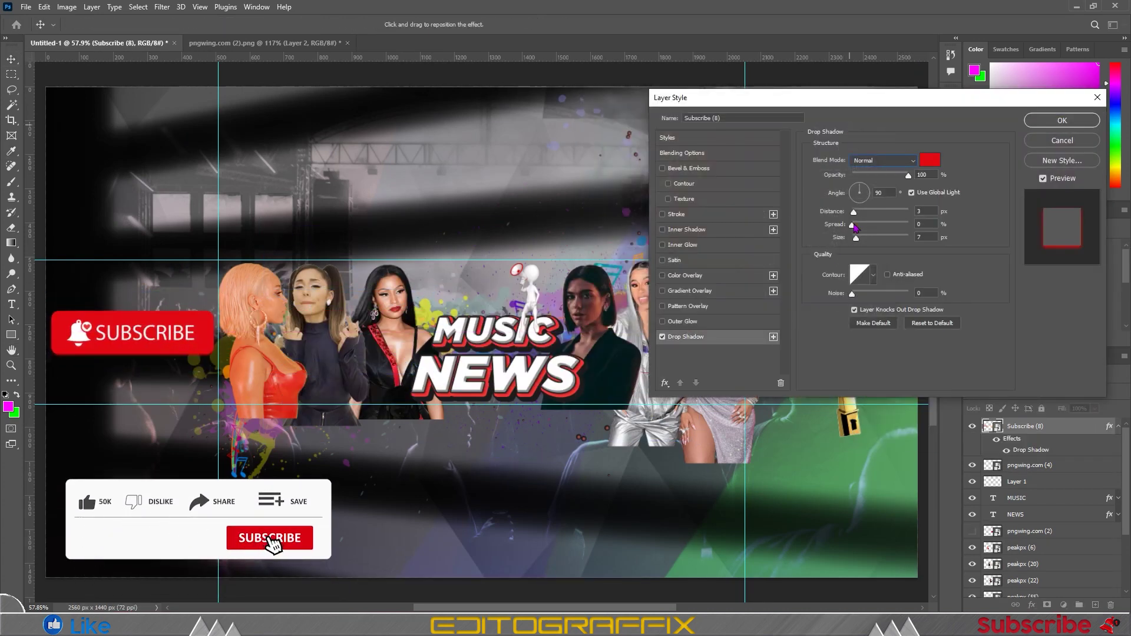
left_click(930, 159)
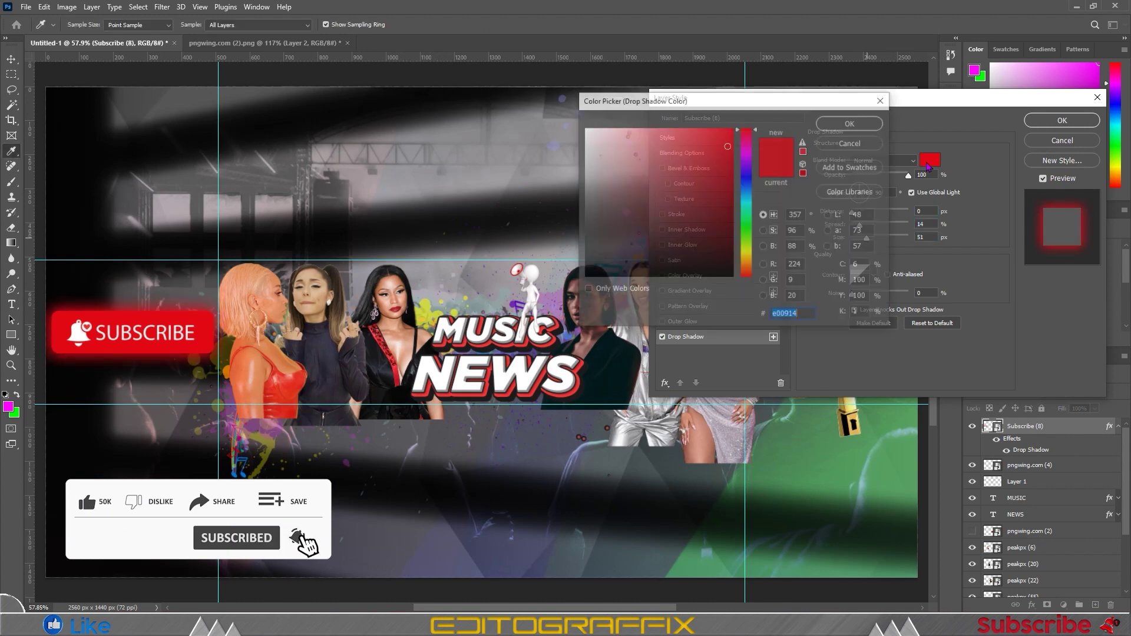
left_click(854, 140)
Step: Add a dark red inner shadow and an inner glow to the button, then apply the style
left_click(930, 160)
key("Escape")
left_click(687, 245)
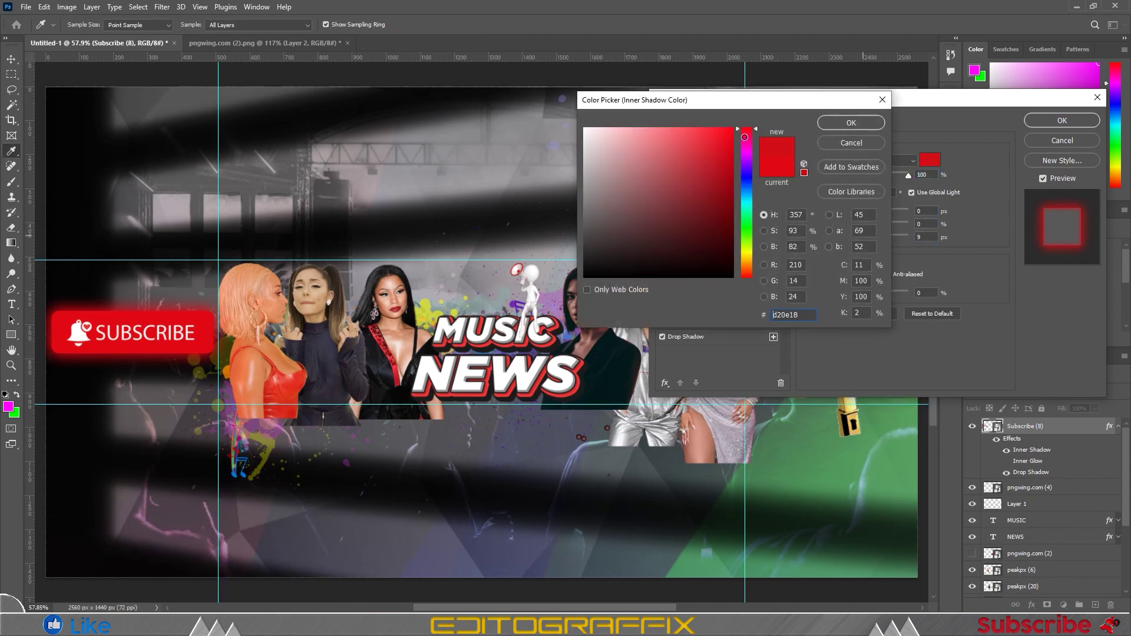
left_click(925, 161)
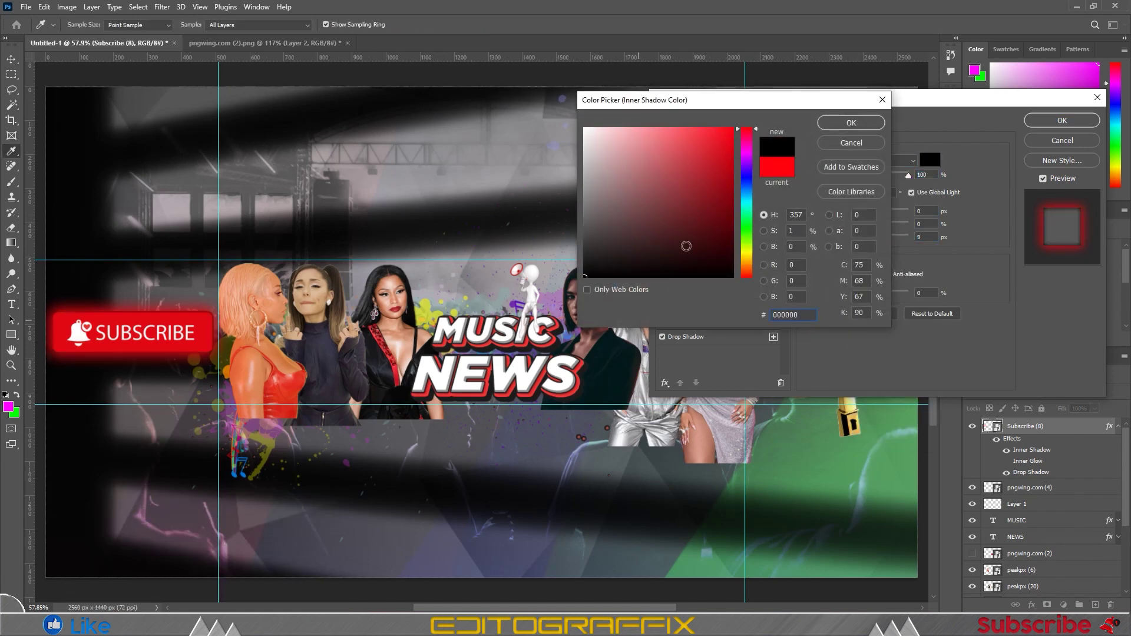
left_click(831, 123)
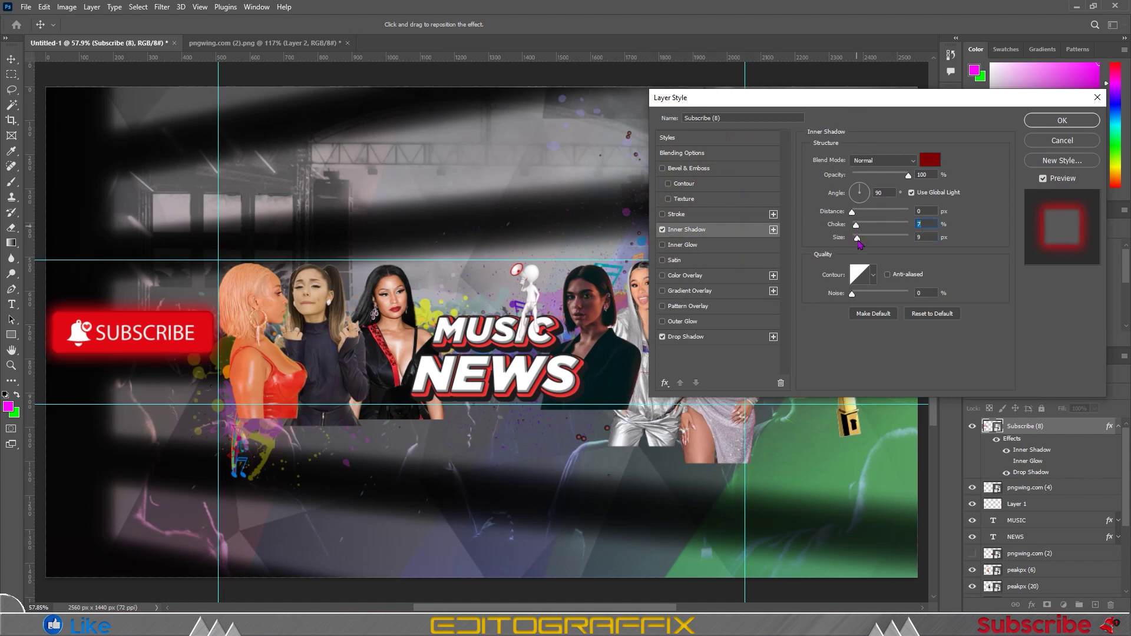
left_click(1061, 121)
Step: Tilt the gold microphone, move it left, and put it beneath the Subscribe button's layer
left_click_drag(67, 277, 59, 307)
mouse_move(147, 336)
left_mouse_down()
mouse_move(133, 298)
mouse_move(160, 349)
mouse_move(160, 306)
left_mouse_up()
key("Return")
left_click_drag(147, 377, 137, 377)
key("ctrl+bracketleft")
key("ctrl+t")
left_click_drag(156, 287, 50, 347)
key("Return")
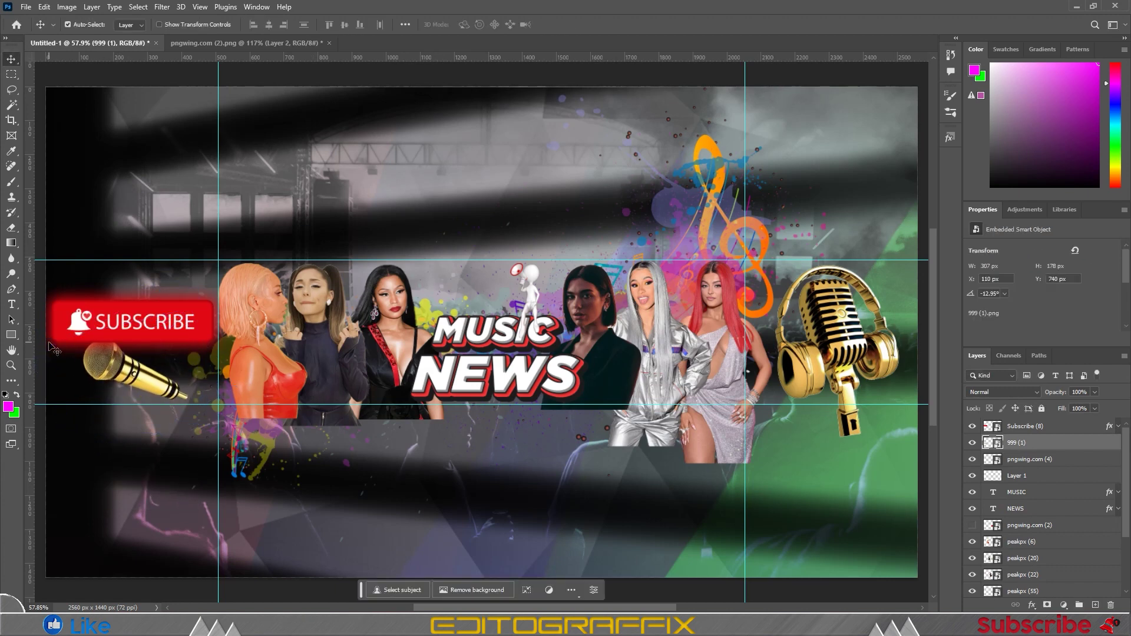
Step: Raise the Subscribe button slightly and move the white figure down beside NEWS
mouse_move(118, 321)
left_mouse_down()
mouse_move(118, 309)
mouse_move(65, 339)
left_mouse_up()
key("ctrl+t")
key("Return")
scroll(535, 291, "up", 1)
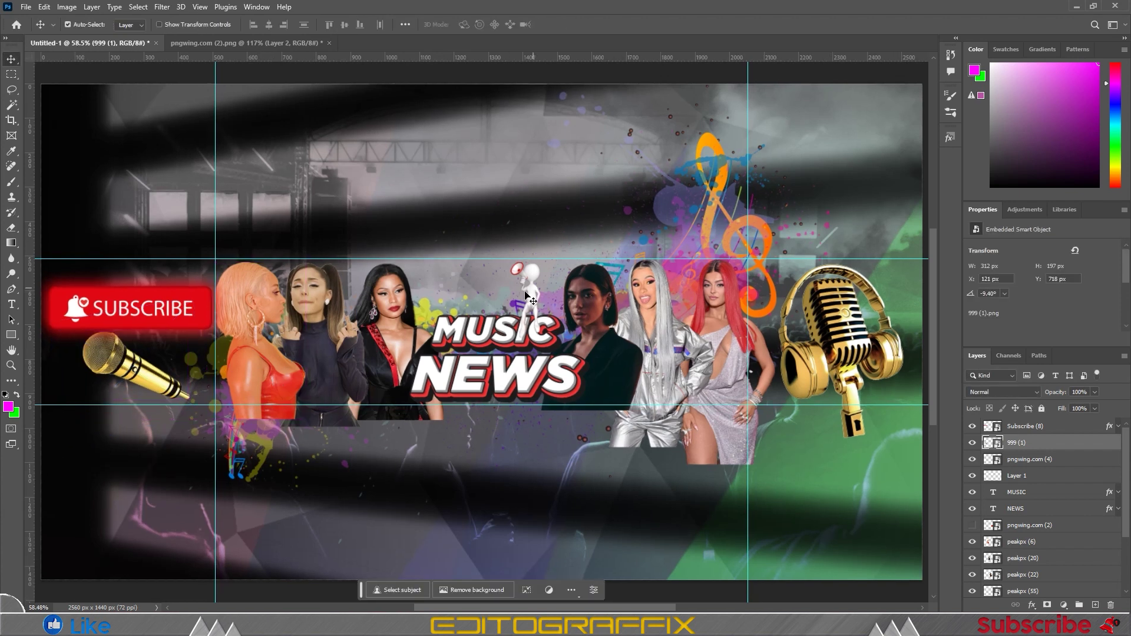
mouse_move(535, 291)
left_mouse_down()
mouse_move(563, 342)
mouse_move(556, 333)
left_mouse_up()
left_click(486, 326)
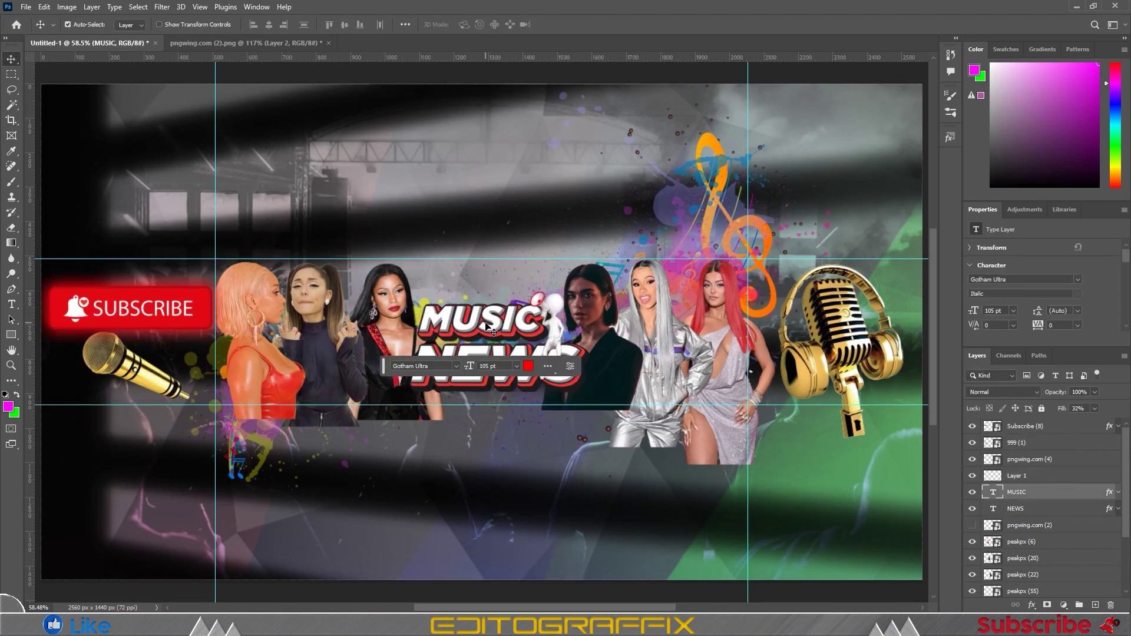
Step: Enable NEWS's last drop shadow in red, with less spread and a larger size
left_click(492, 371)
double_click(1055, 426)
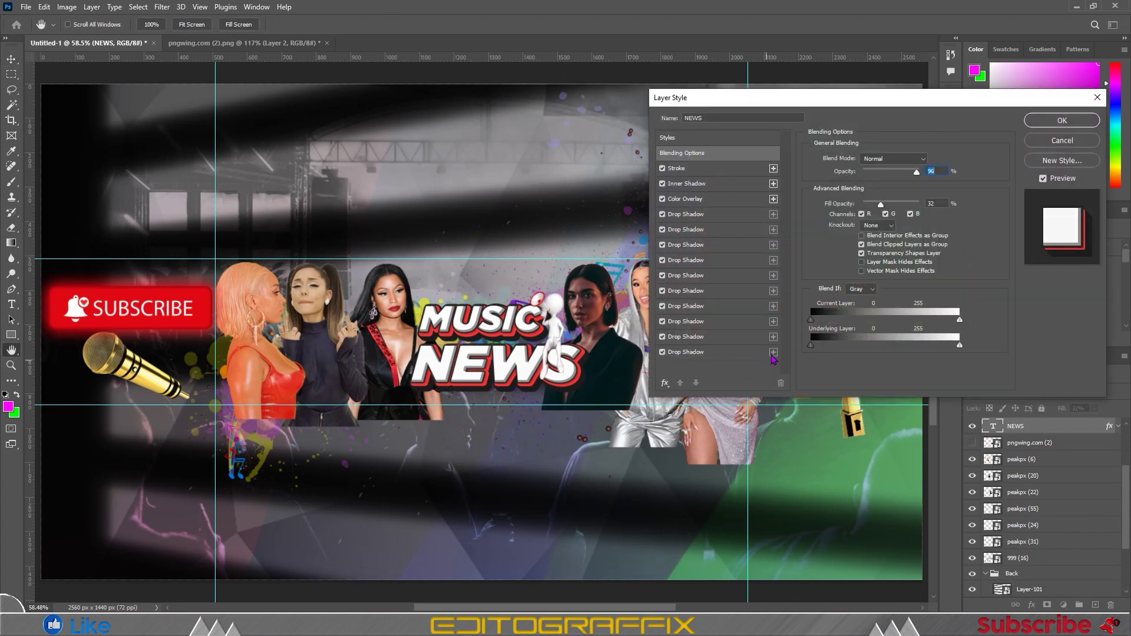
left_click(664, 352)
left_click(930, 160)
left_click(851, 116)
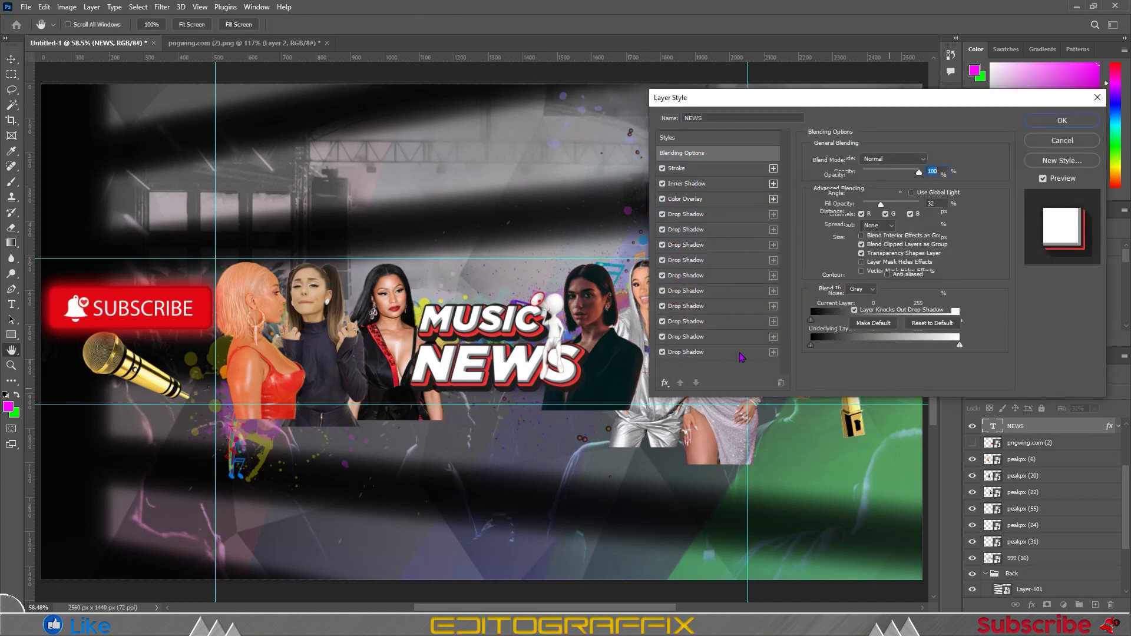
left_click_drag(875, 225, 869, 225)
left_click_drag(858, 238, 868, 237)
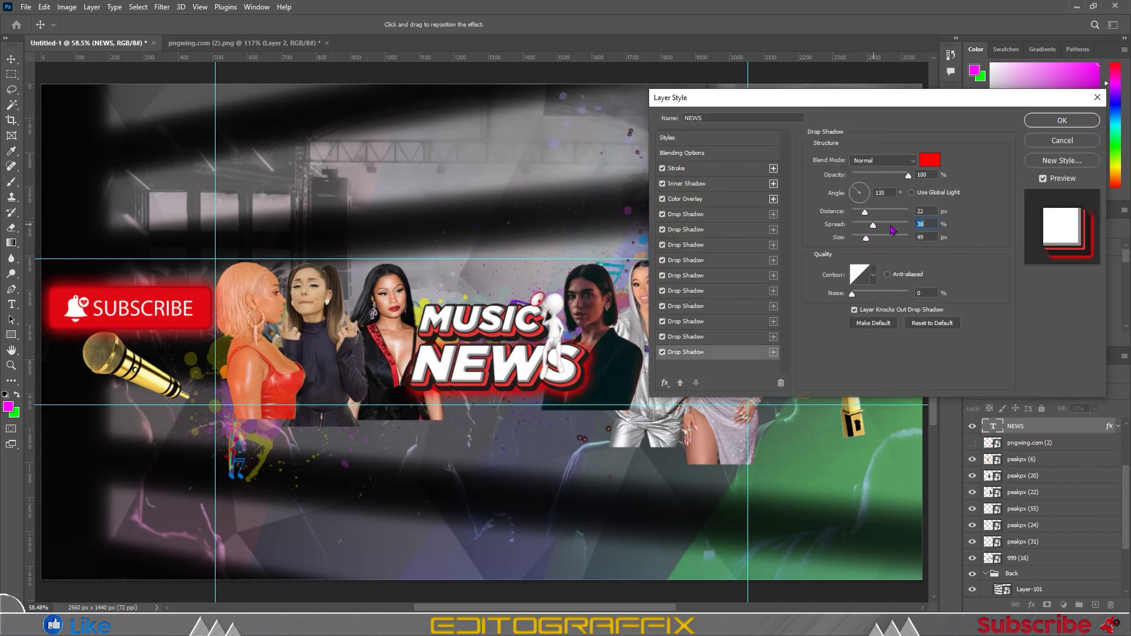
left_click(1048, 124)
Step: Give the white figure (Layer 1) a red drop shadow with Distance 0 and Size 10
double_click(1061, 443)
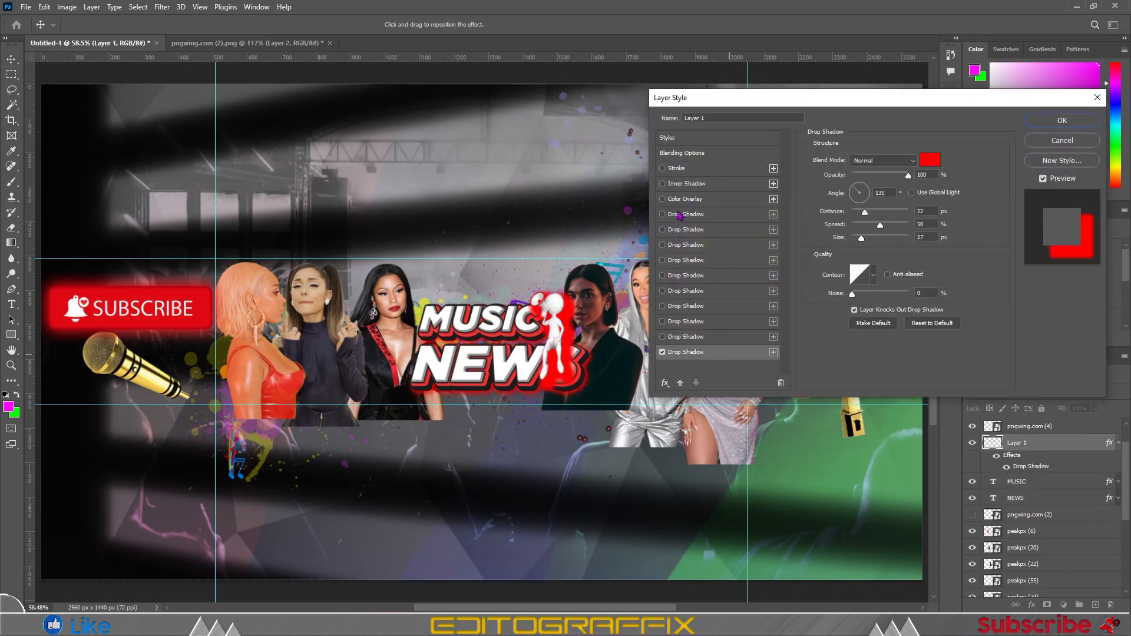
left_click(668, 137)
left_click(809, 162)
left_click(739, 340)
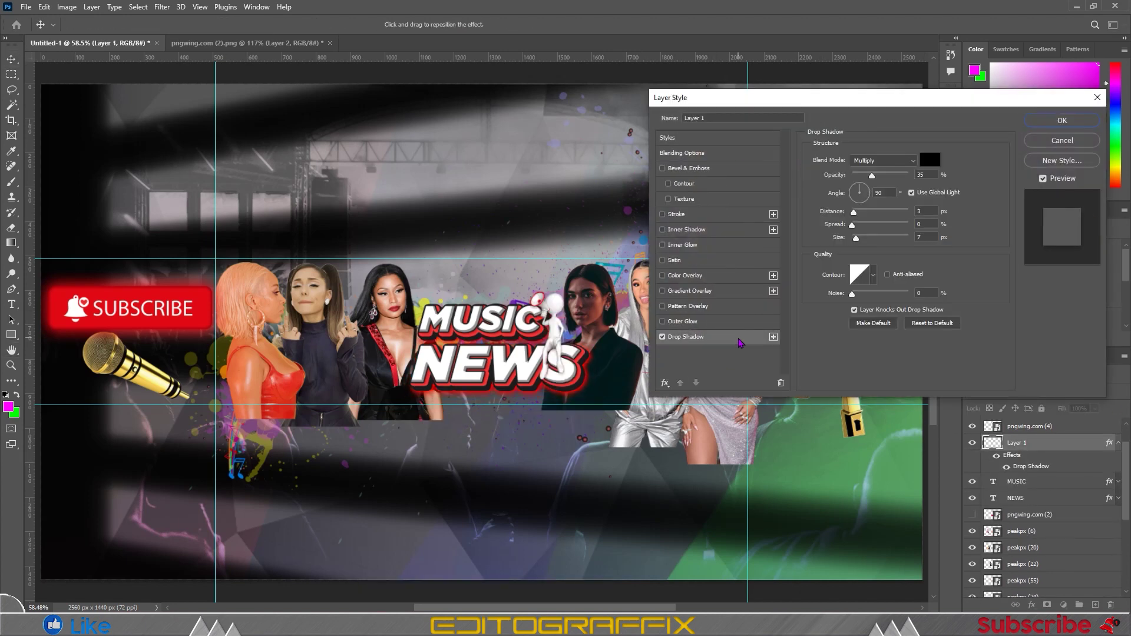
left_click(931, 160)
left_click(852, 123)
left_click_drag(854, 211, 852, 229)
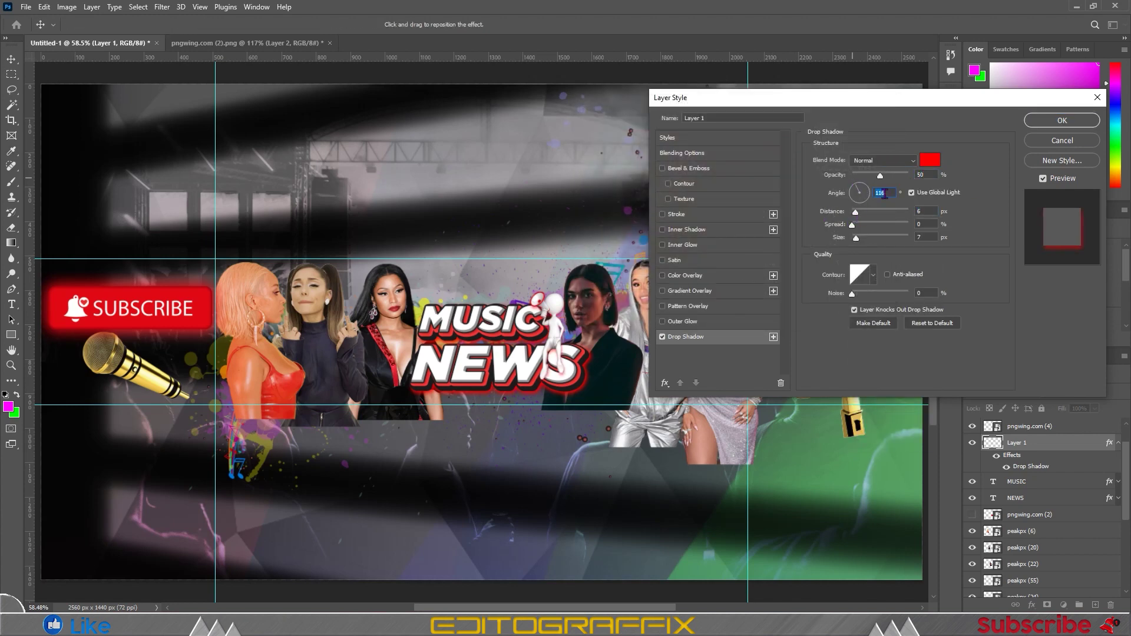
key("Tab")
key("Down")
key("Return")
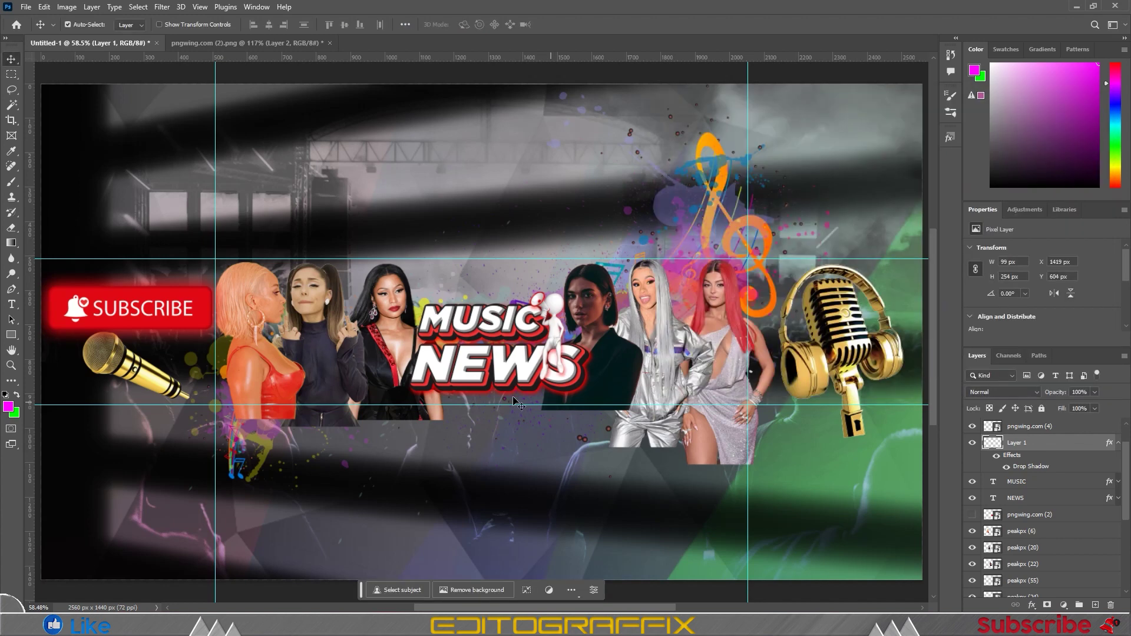
left_click(258, 361)
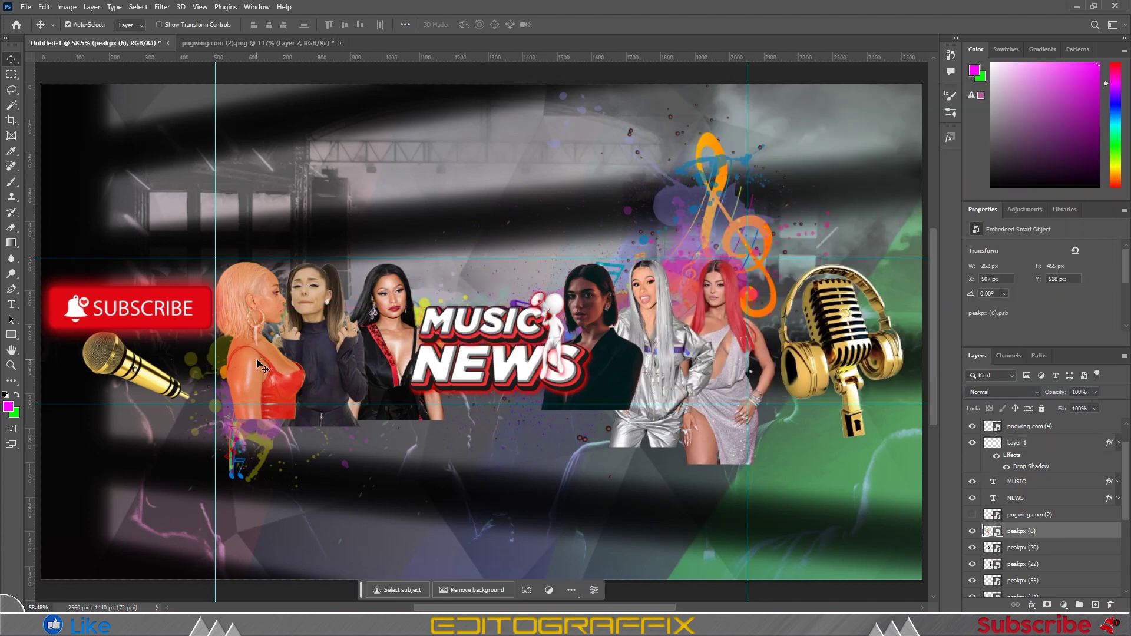
Step: Rotate the Subscribe button and microphone to about -20.8° and nudge them into place
left_click(171, 363)
key("ctrl+t")
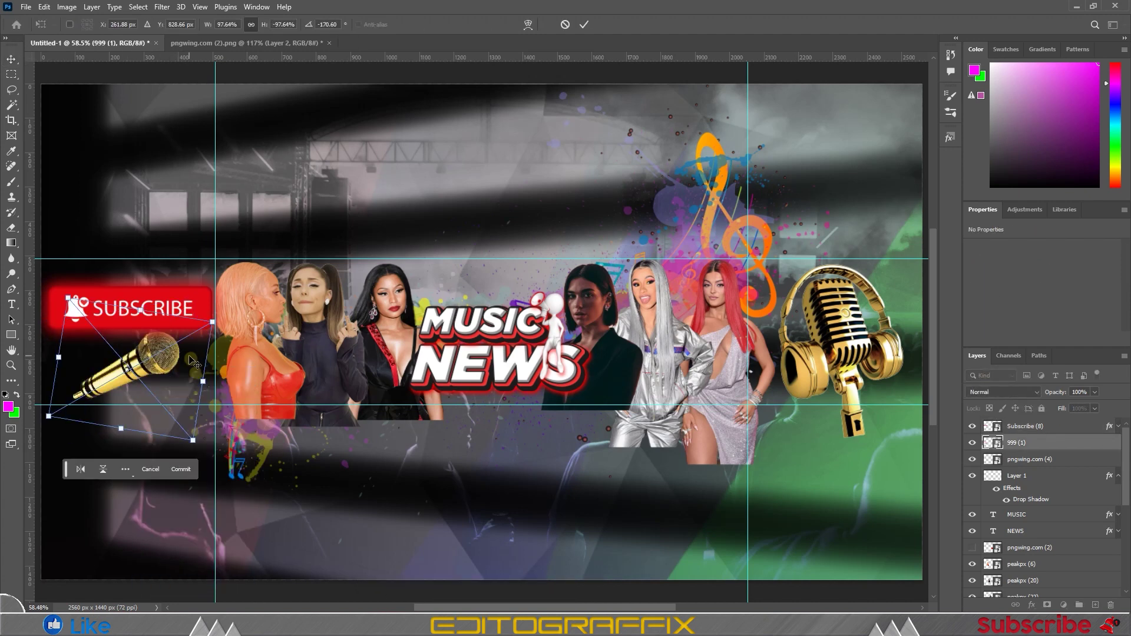
key("Return")
left_click_drag(150, 365, 168, 365)
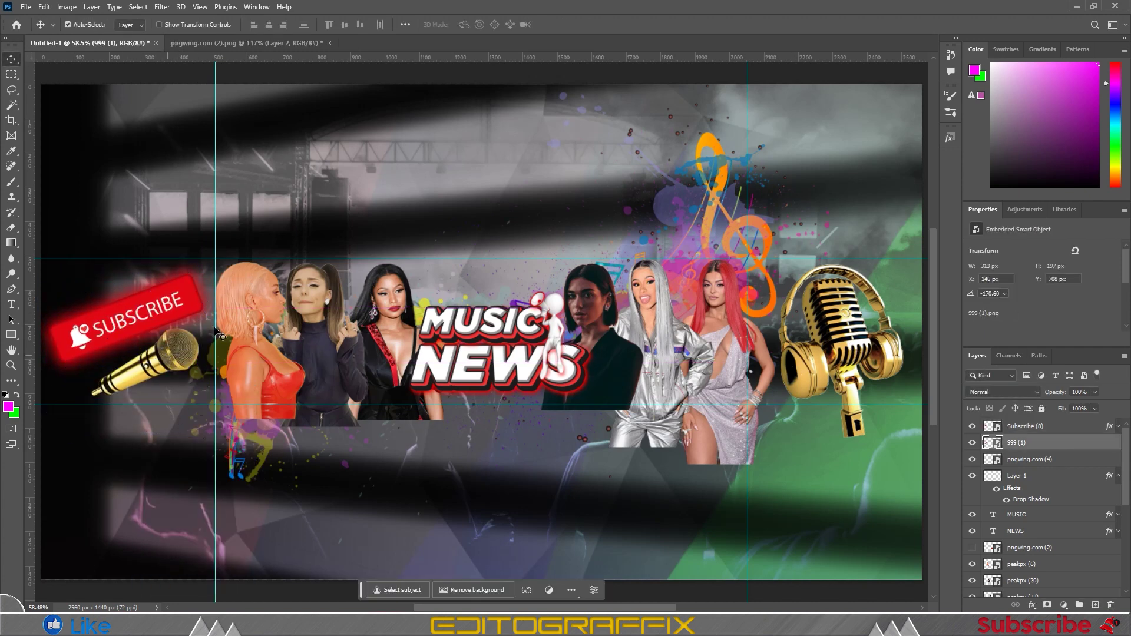
left_click(263, 303)
scroll(1074, 535, "down", 4)
scroll(1054, 559, "down", 2)
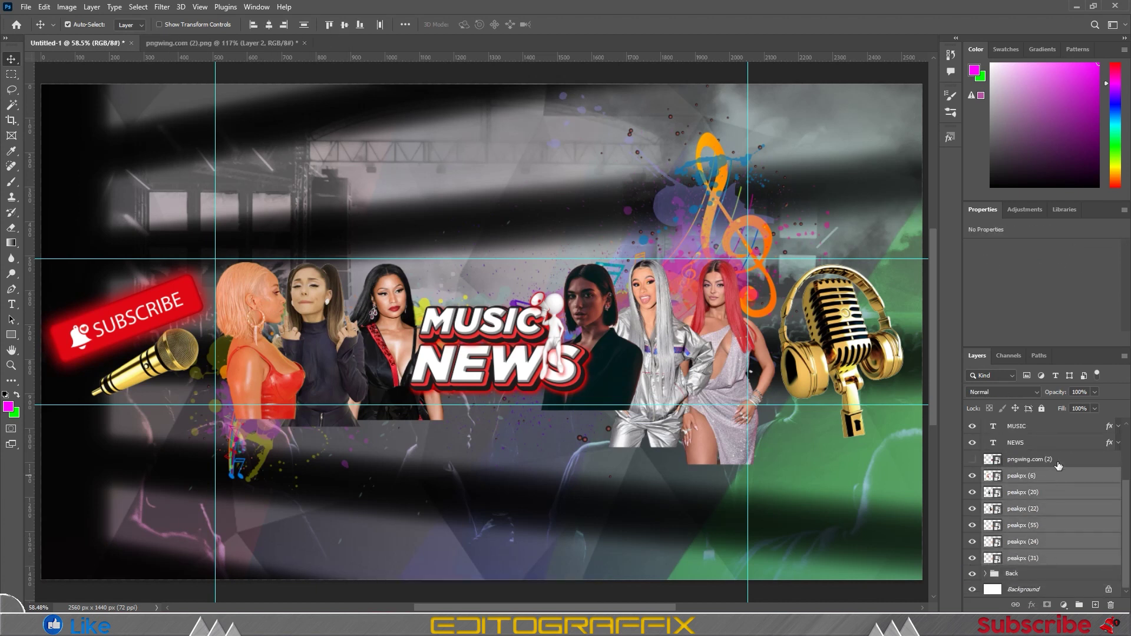
Step: Group the singer layers and rename the last singer's layer to 1
left_click(972, 459)
key("ctrl+g")
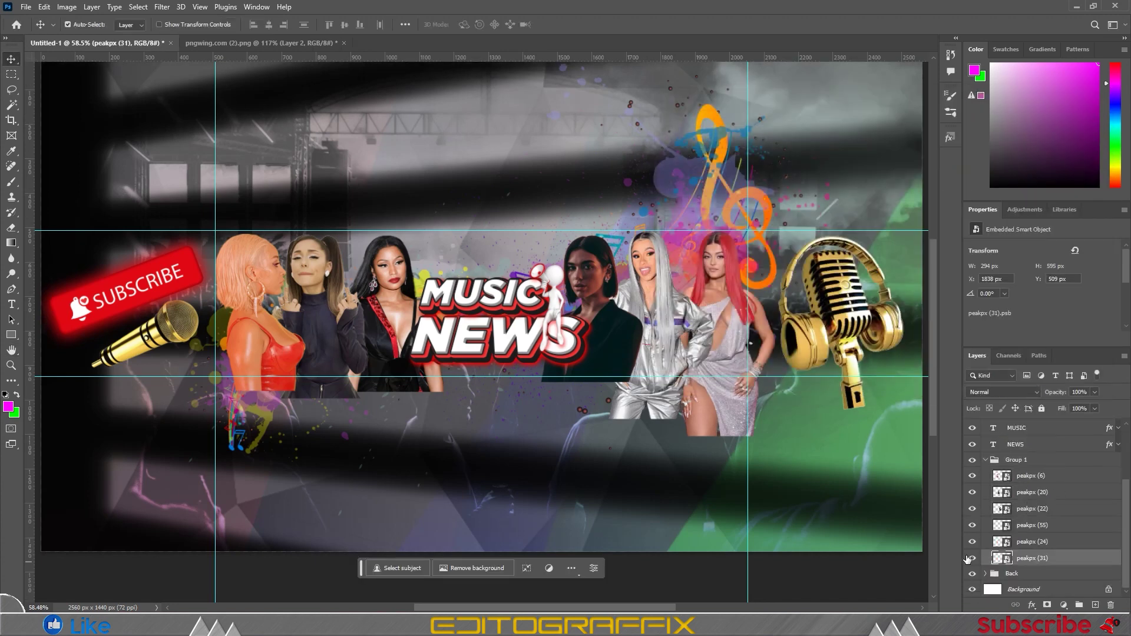
double_click(1032, 558)
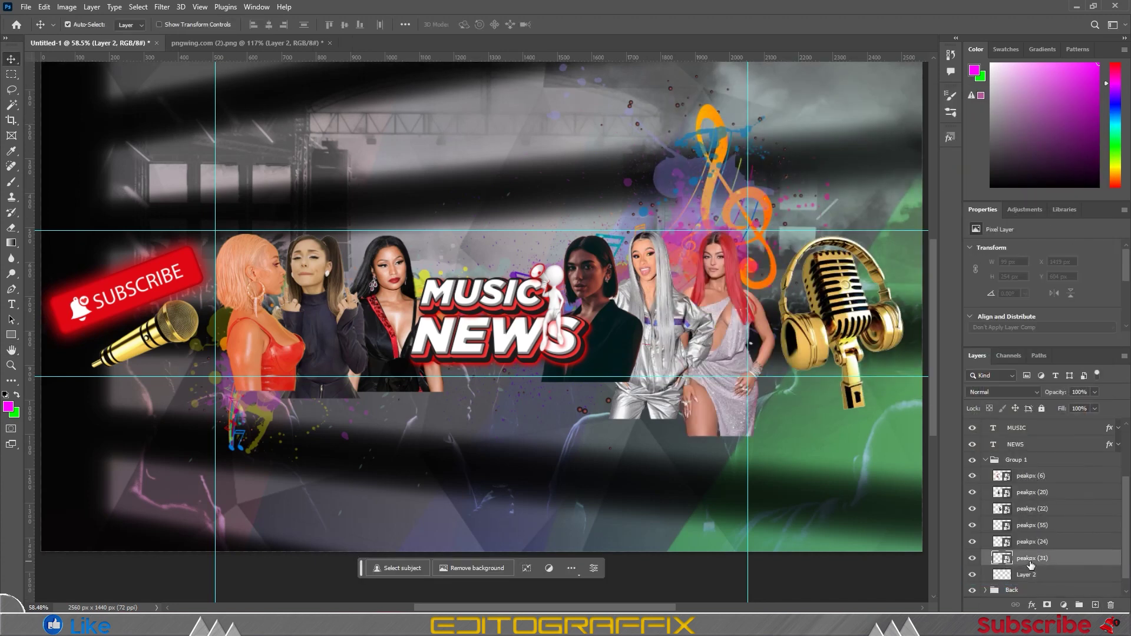
type("1")
key("Return")
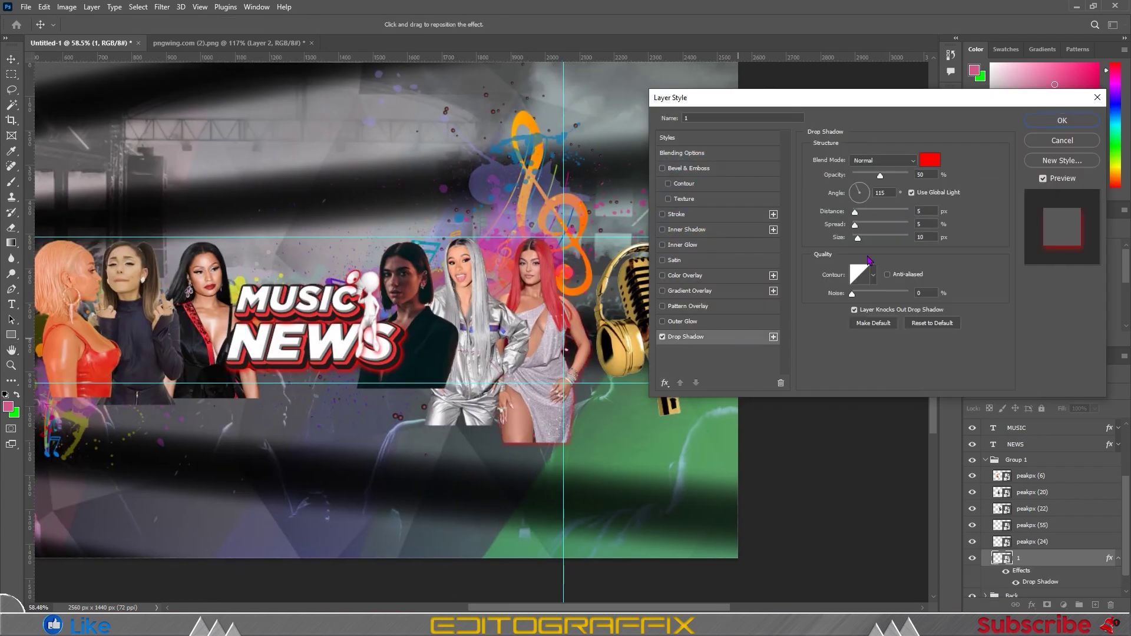
Step: Set peakpx (20)'s drop-shadow glow to bright pink
left_click(715, 128)
left_click_drag(747, 131, 755, 137)
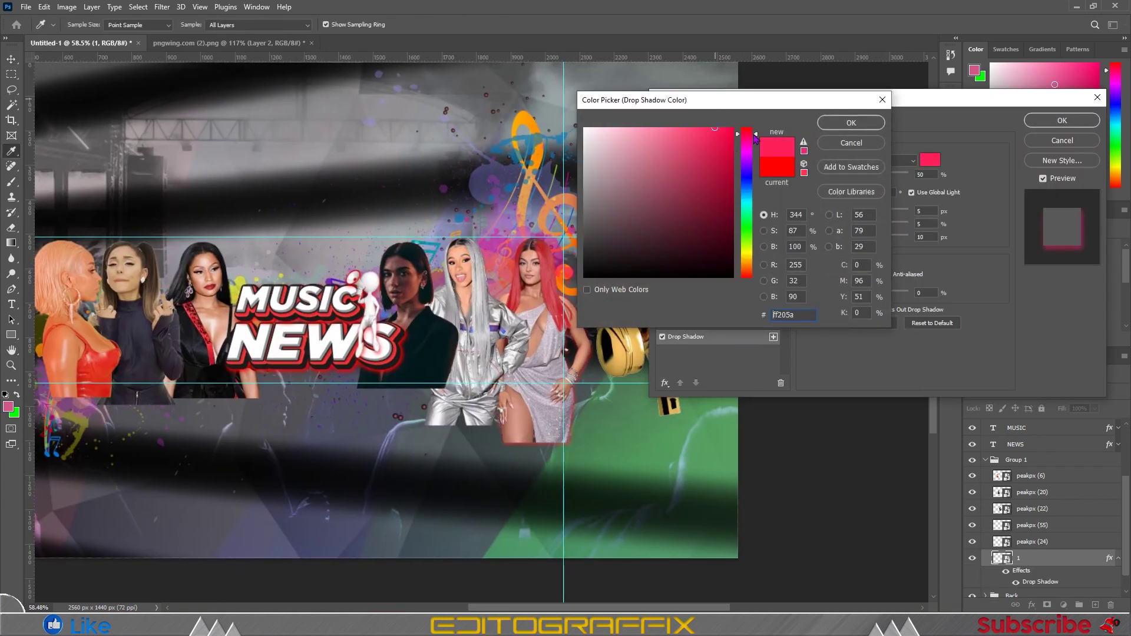
left_click(851, 126)
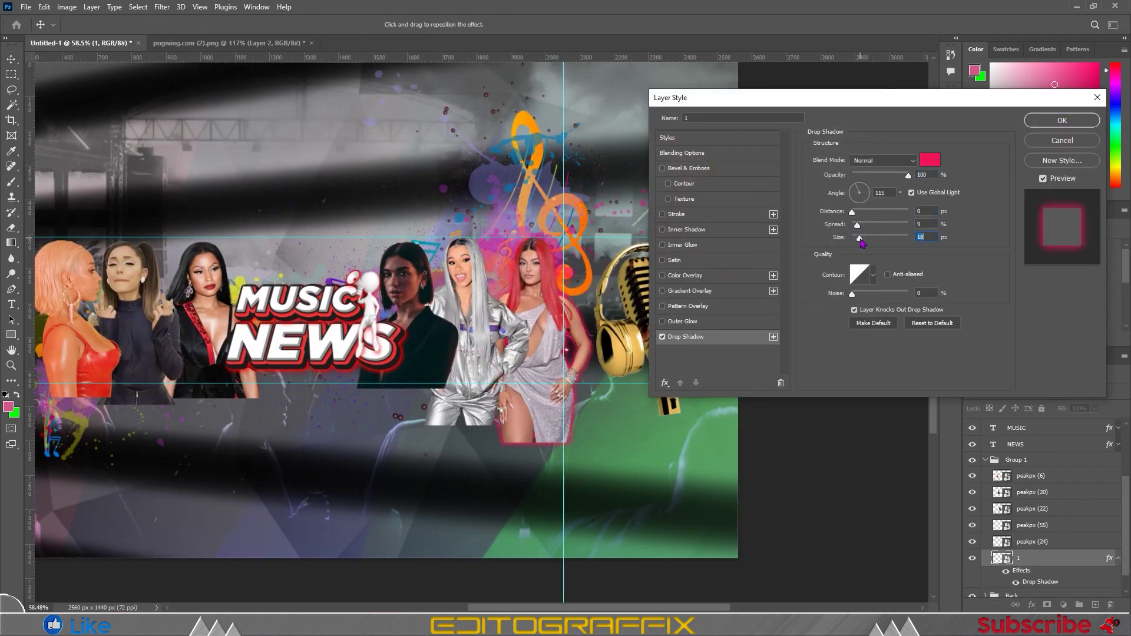
left_click(1062, 121)
Step: Collapse the layers' effect listings and reconfirm another singer's shadow colour
left_click(1119, 497)
left_click(1119, 524)
left_click(1119, 536)
double_click(1068, 542)
left_click(930, 160)
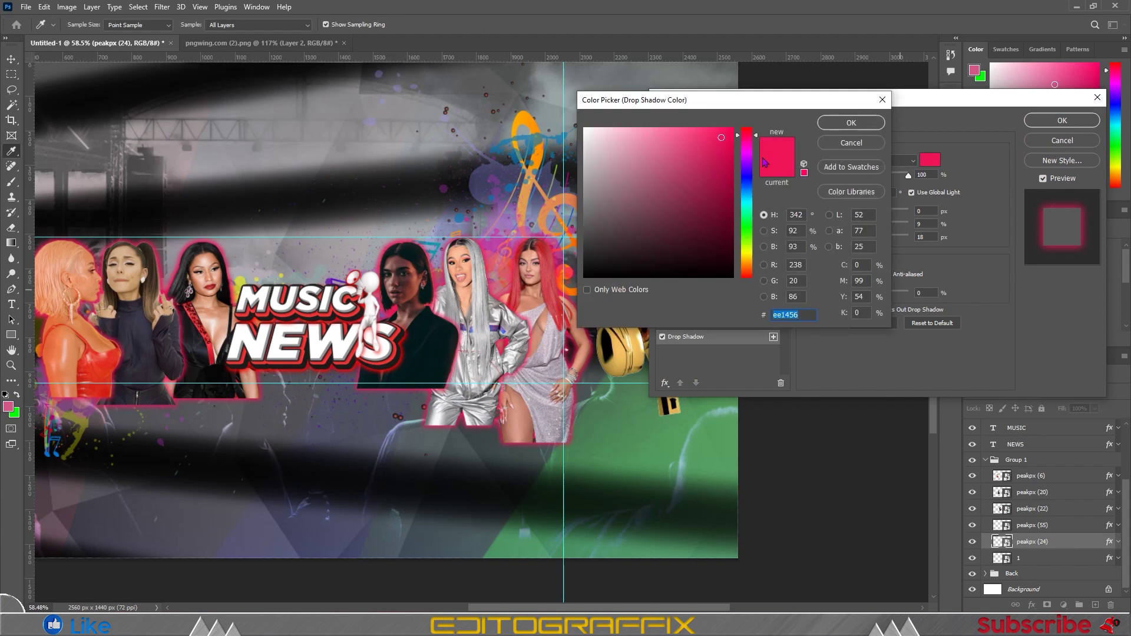
left_click(847, 126)
left_click(1036, 124)
Step: Change the dark-haired singer's drop-shadow glow to purple
left_click(410, 271)
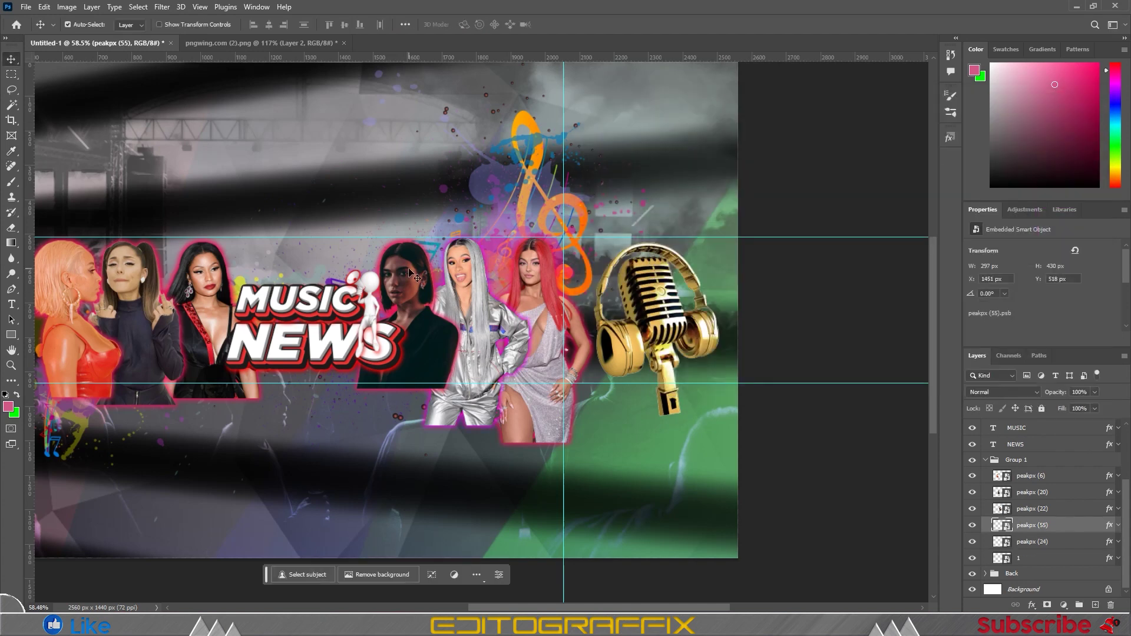
double_click(1068, 530)
left_click(929, 159)
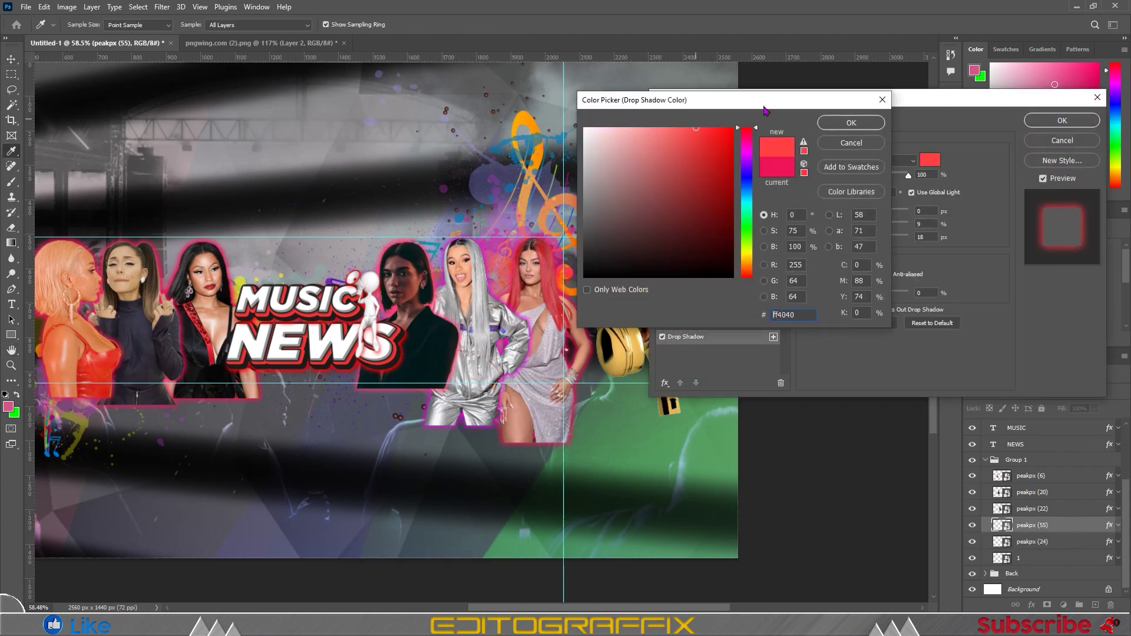
left_click(733, 128)
left_click(747, 147)
left_click_drag(754, 147, 753, 159)
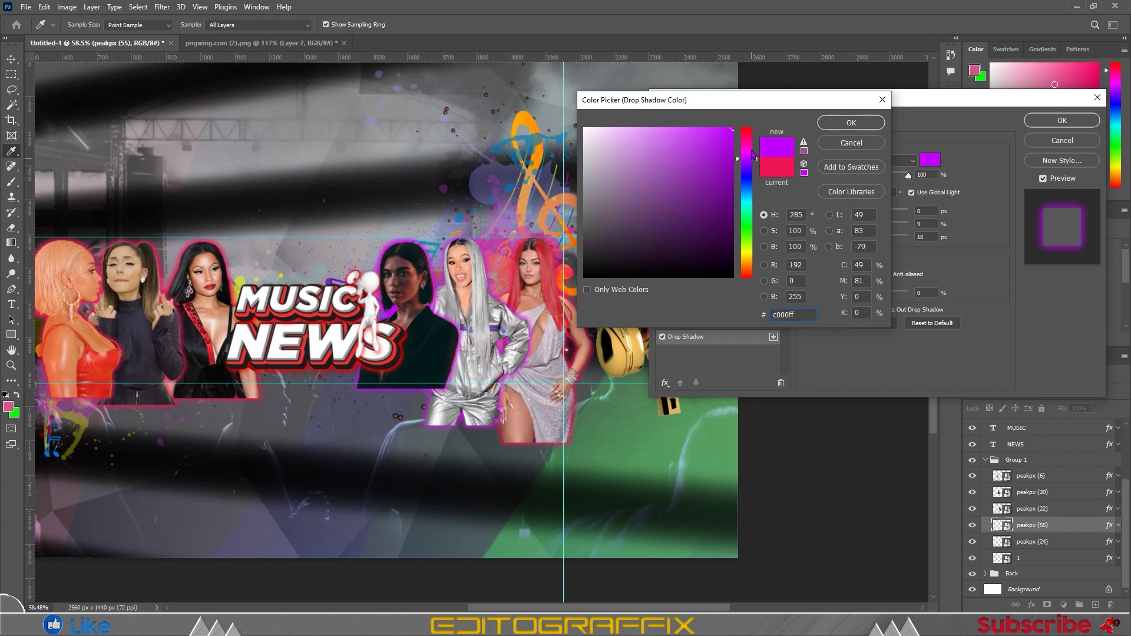
left_click_drag(755, 155, 755, 162)
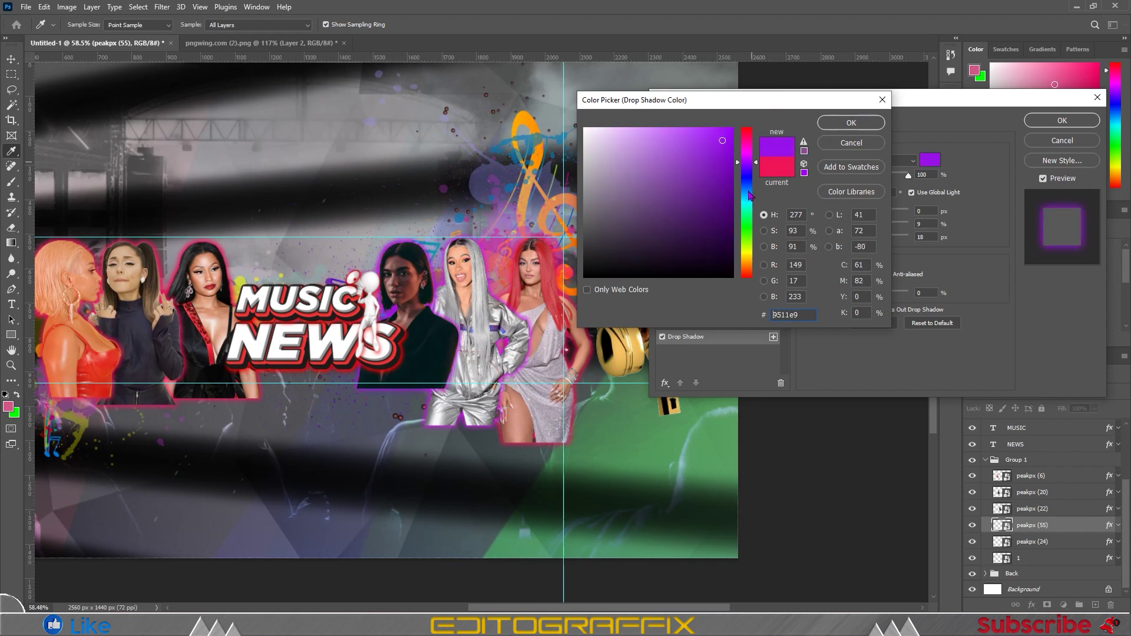
left_click(851, 123)
left_click(1062, 120)
Step: Reopen the next singer's drop shadow and keep its current colour
left_click(1092, 510)
double_click(1091, 511)
left_click(686, 337)
left_click(930, 160)
left_click(858, 123)
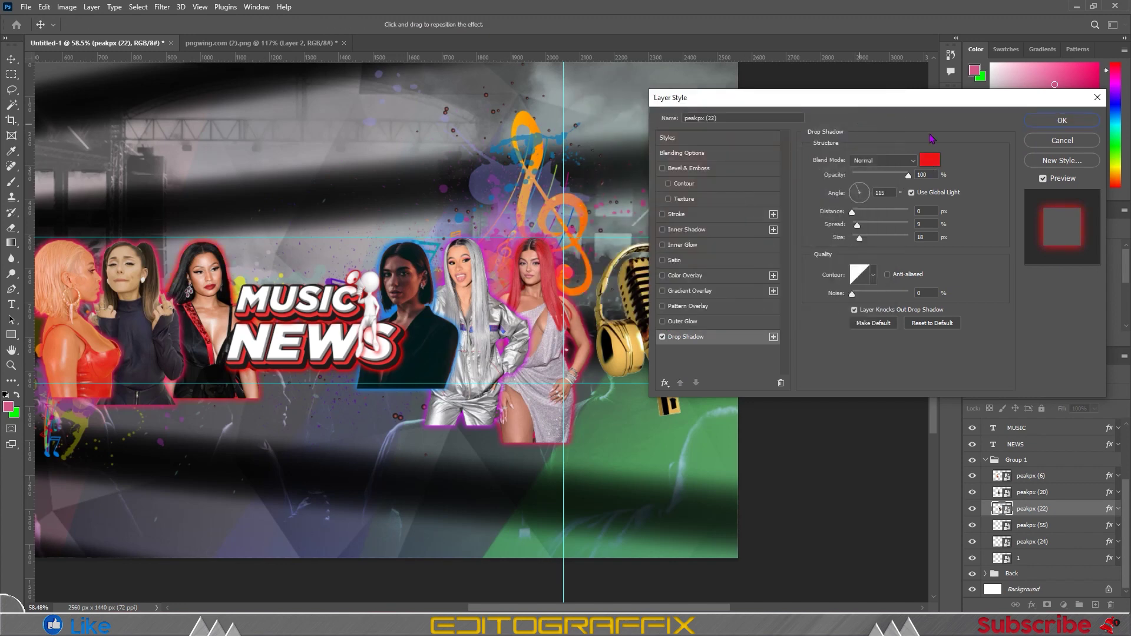
left_click(1063, 120)
Step: Change another singer's drop-shadow glow to pink
left_click(996, 494)
double_click(1068, 501)
left_click(931, 159)
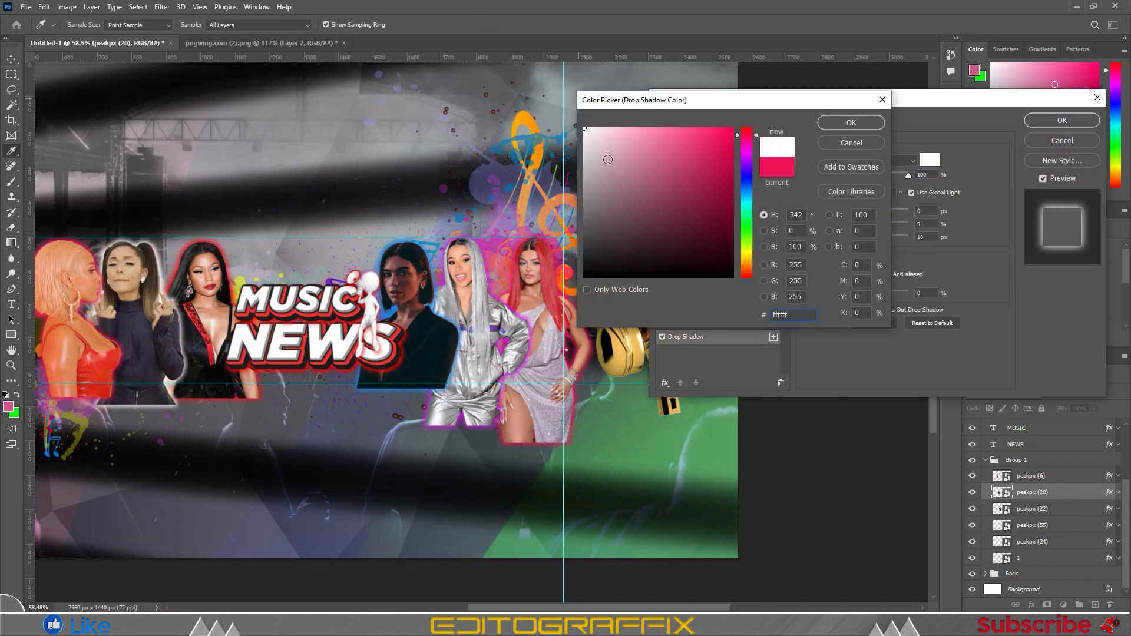
left_click_drag(752, 282, 753, 266)
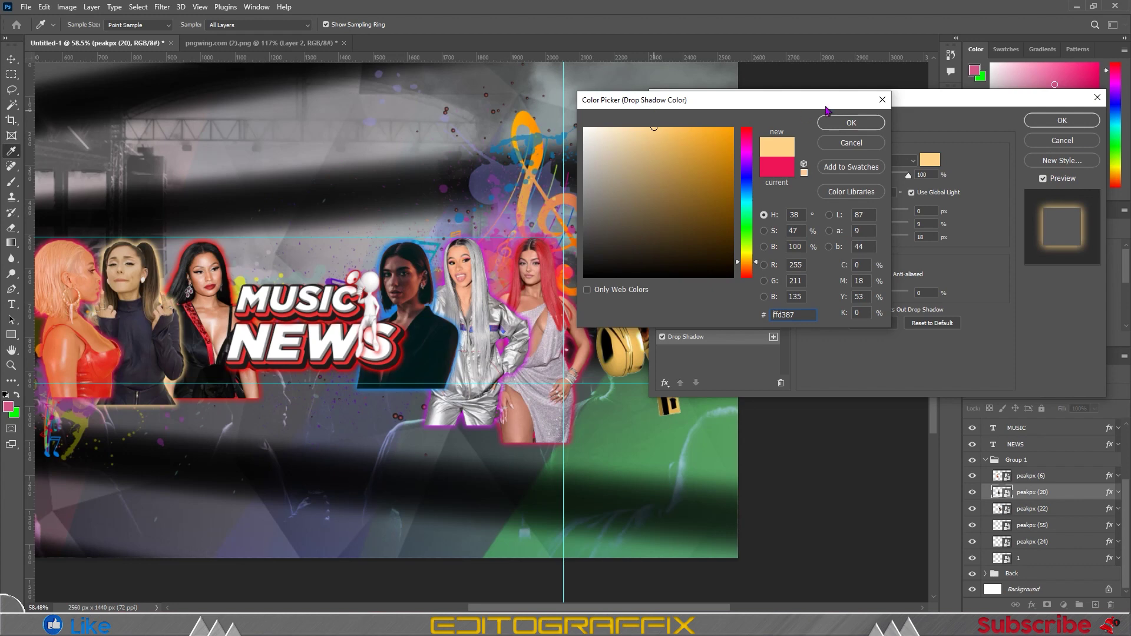
left_click(745, 151)
left_click(851, 122)
left_click(1062, 120)
Step: Set peakpx (6)'s drop shadow colour to red
double_click(1073, 476)
left_click(686, 336)
left_click(931, 160)
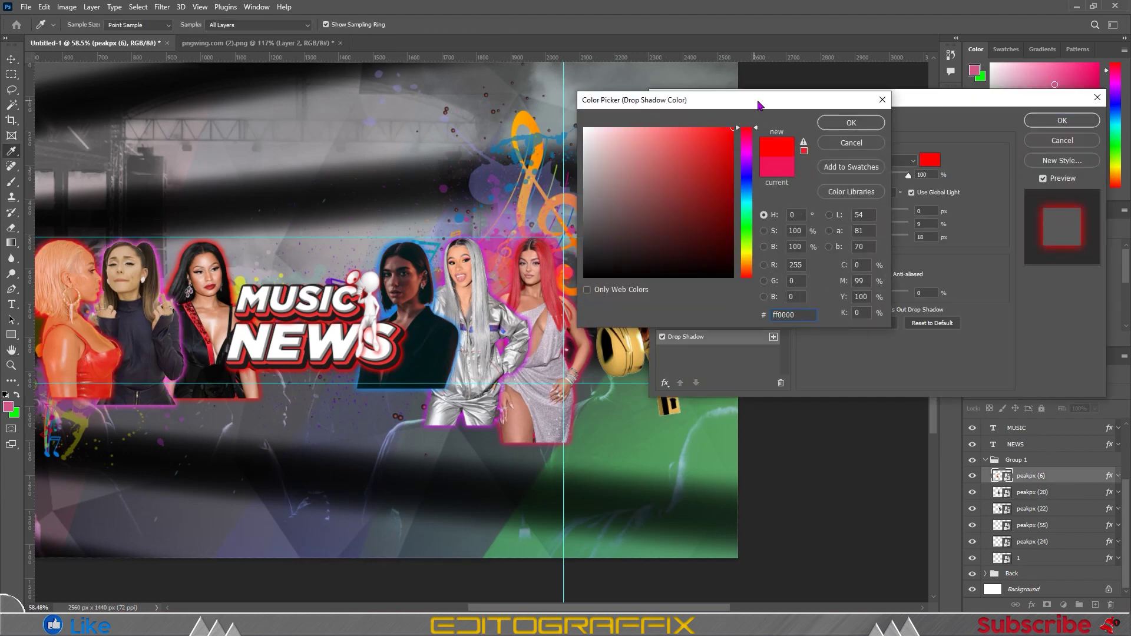
left_click(851, 122)
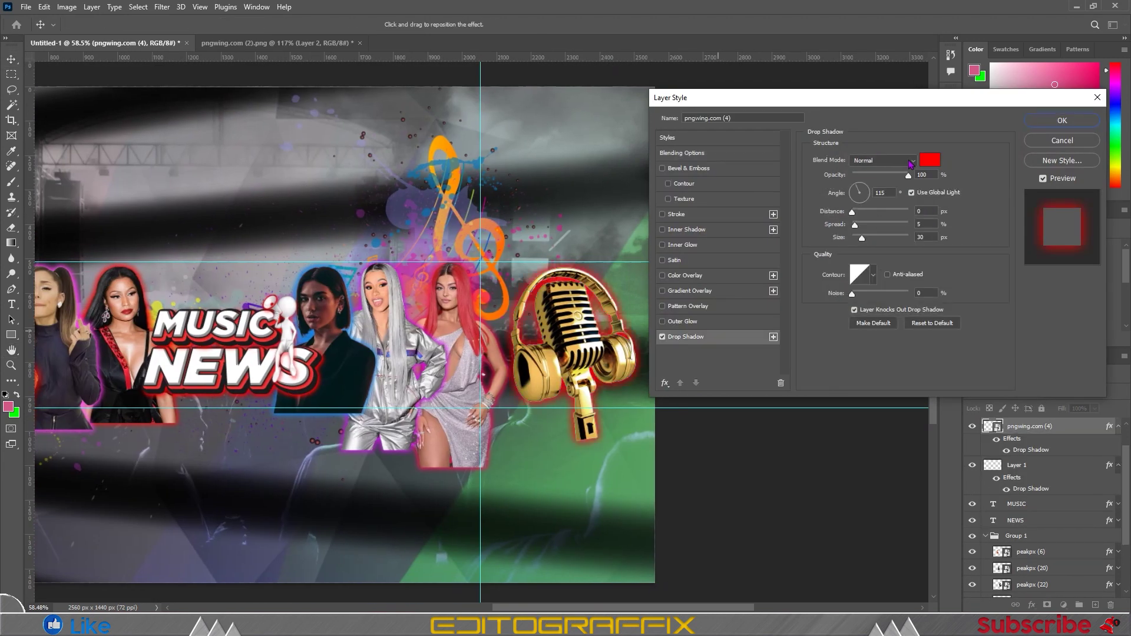
Step: Add a Normal-blend inner shadow to the gold microphone's layer style and apply it
left_click(930, 160)
left_click(852, 123)
left_click(687, 229)
left_click(884, 160)
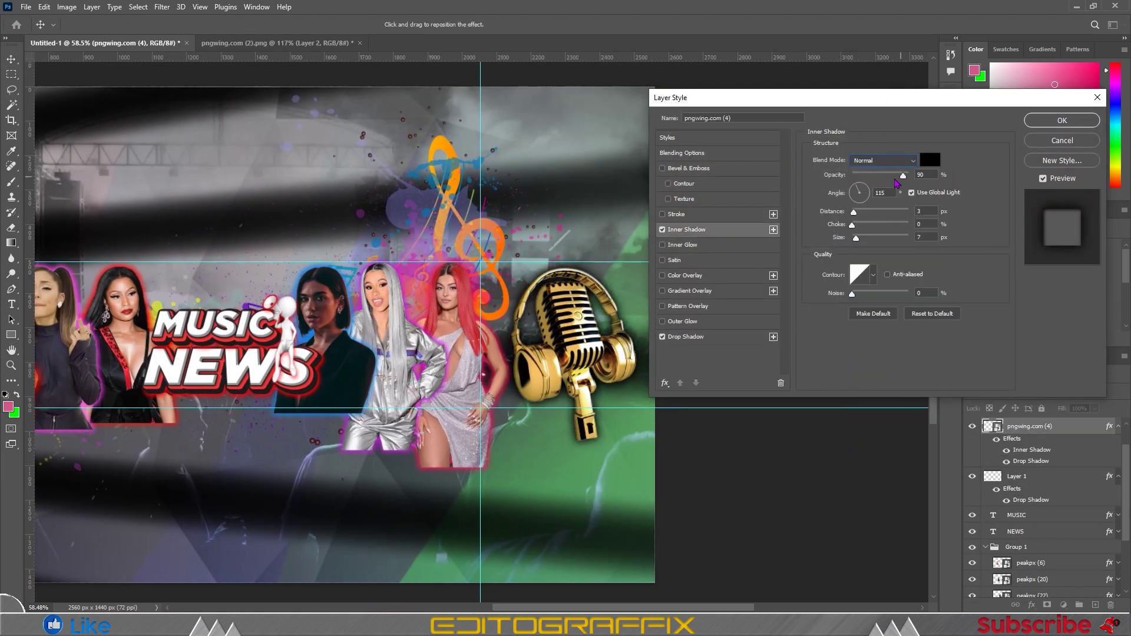
left_click(732, 339)
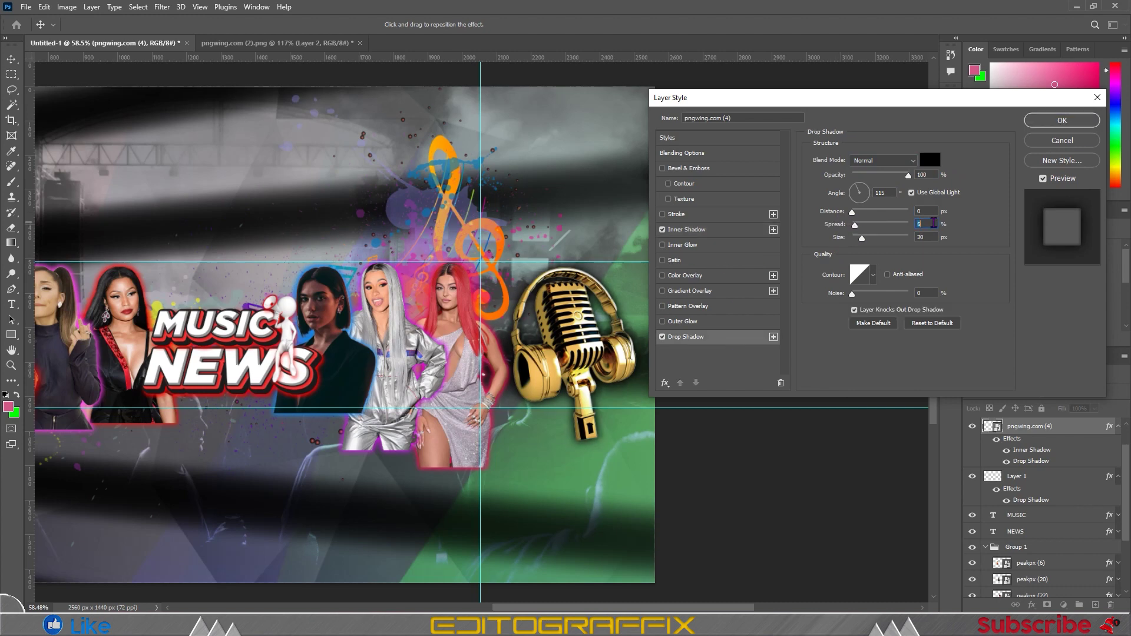
left_click(1062, 120)
Step: Place the 10.jpg lens-flare image over the title and set it to Screen blend mode
scroll(471, 330, "left", 5)
left_click(534, 336)
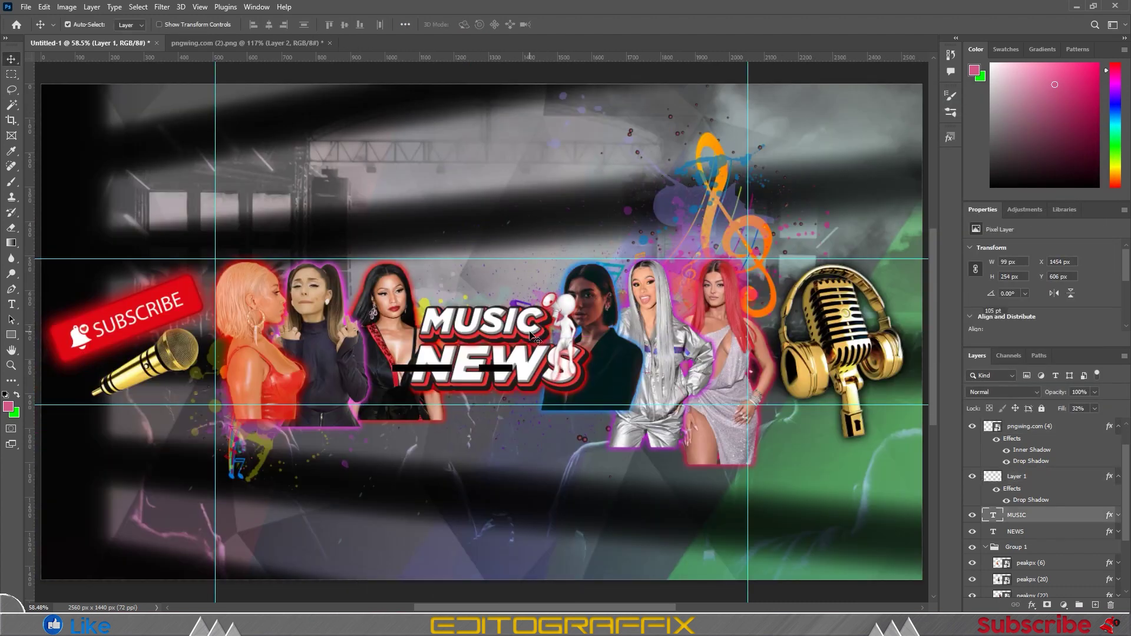
left_click_drag(1128, 468, 1035, 469)
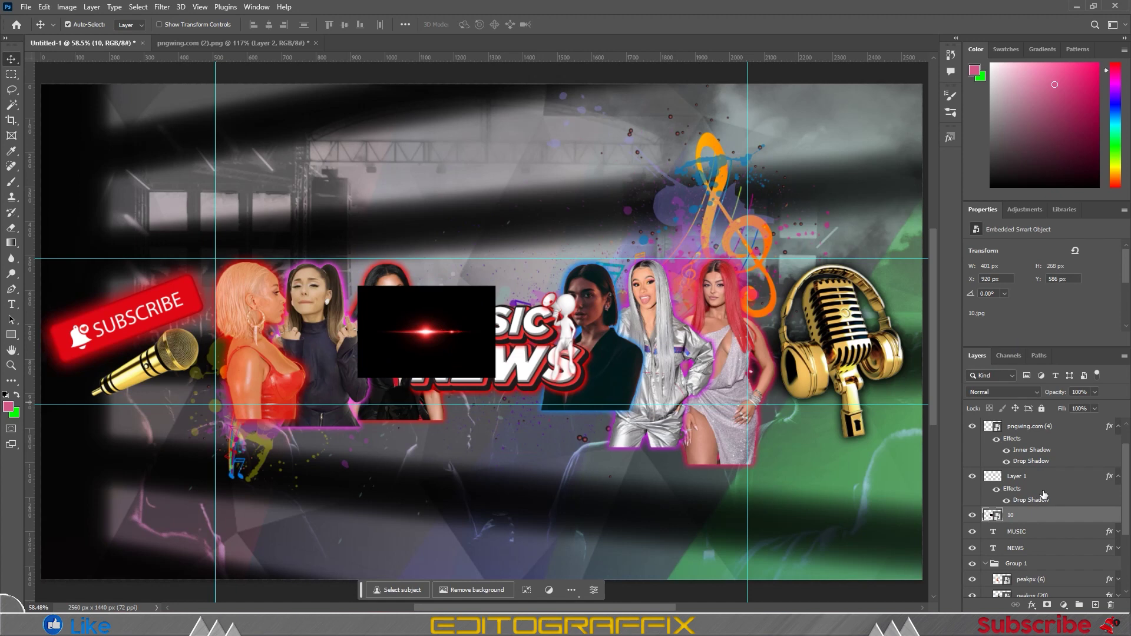
left_click(1019, 492)
left_click(1002, 392)
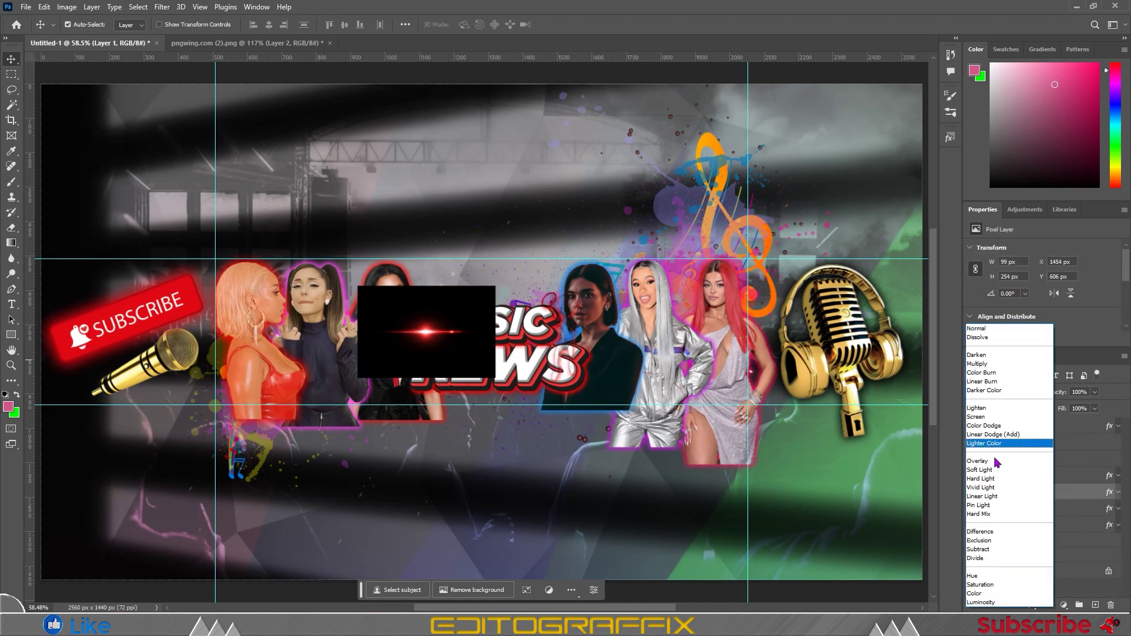
left_click(1019, 459)
left_click(1002, 392)
left_click(978, 416)
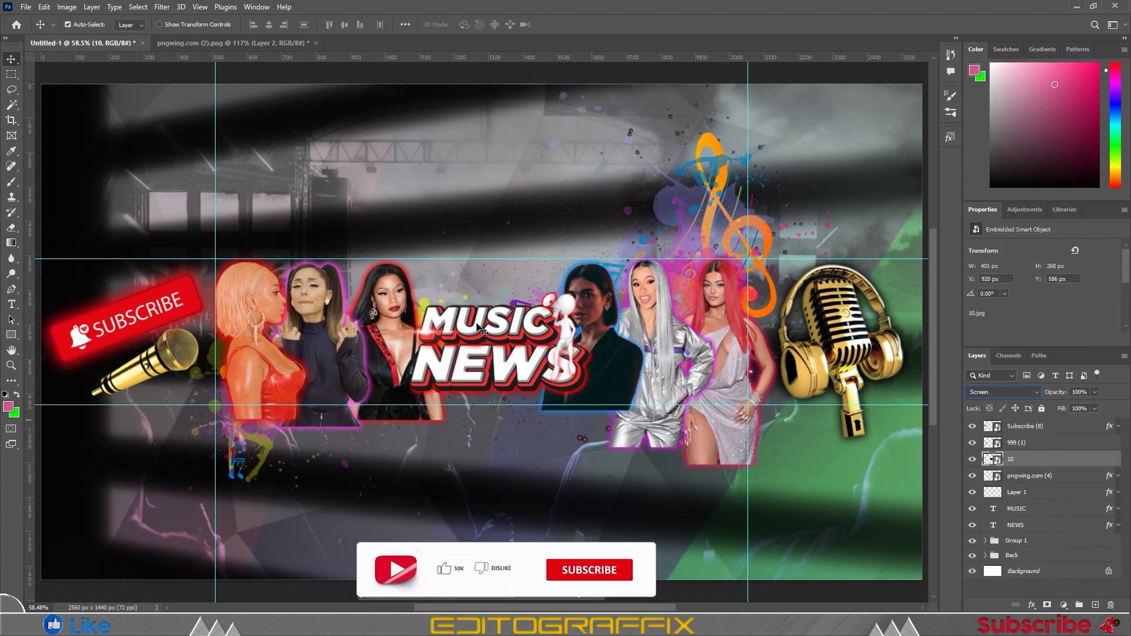
Step: Shrink and rotate the flare image with Free Transform (Ctrl+T)
key("ctrl+t")
left_click_drag(547, 290, 649, 233)
key("Return")
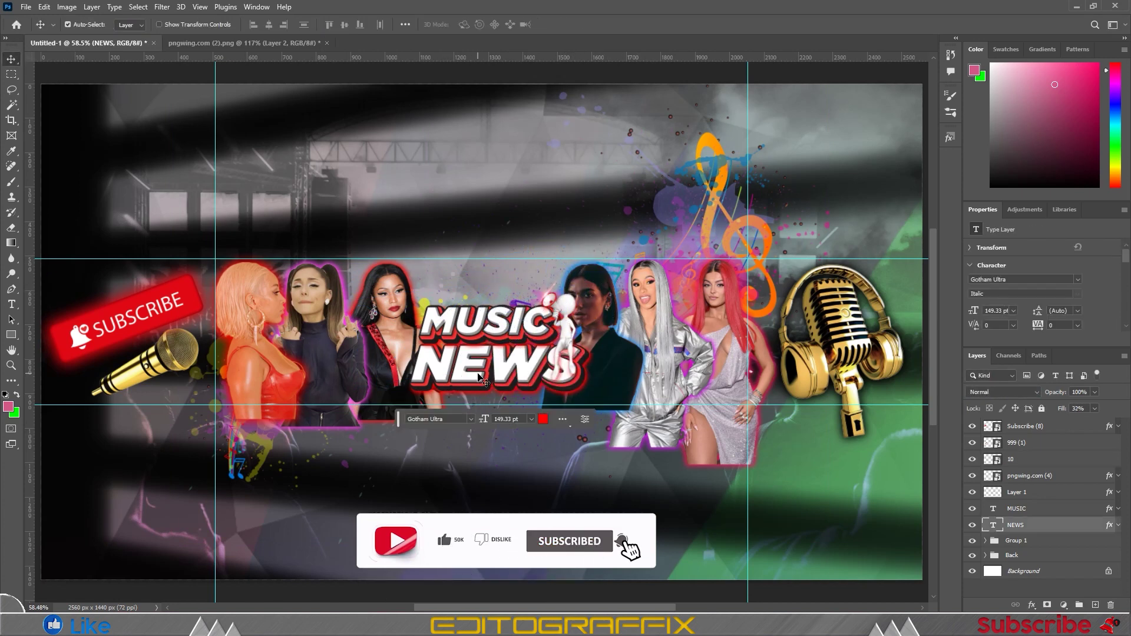
Step: Apply a preset outline style from the Styles panel to the NEWS text
left_click(566, 339)
left_click(1016, 525)
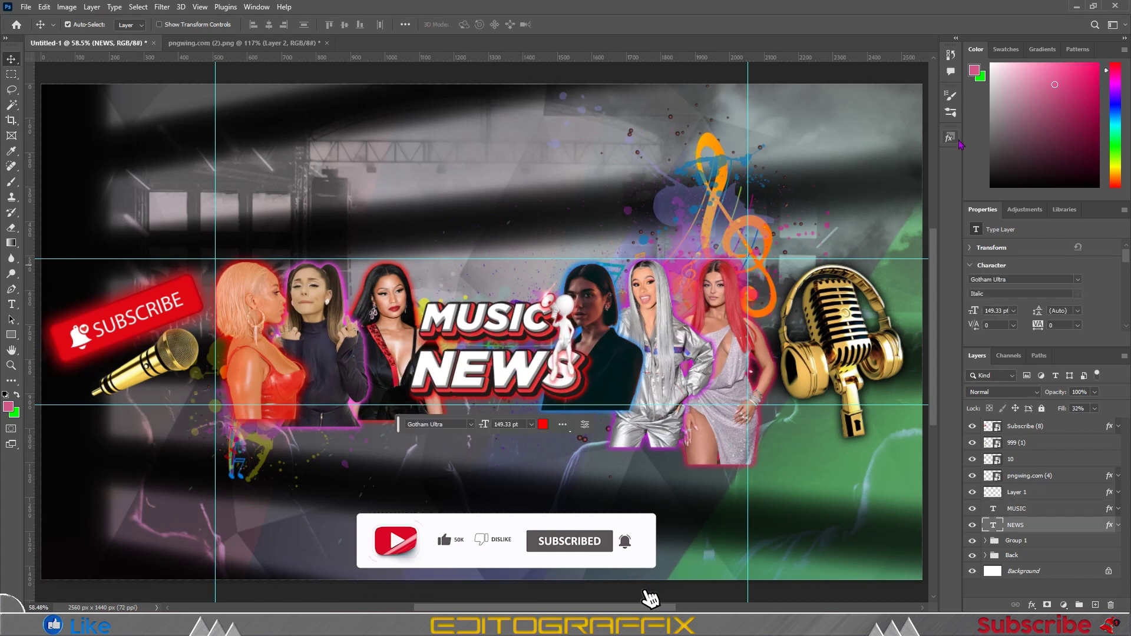
left_click(949, 137)
left_click(834, 430)
scroll(835, 432, "down", 1)
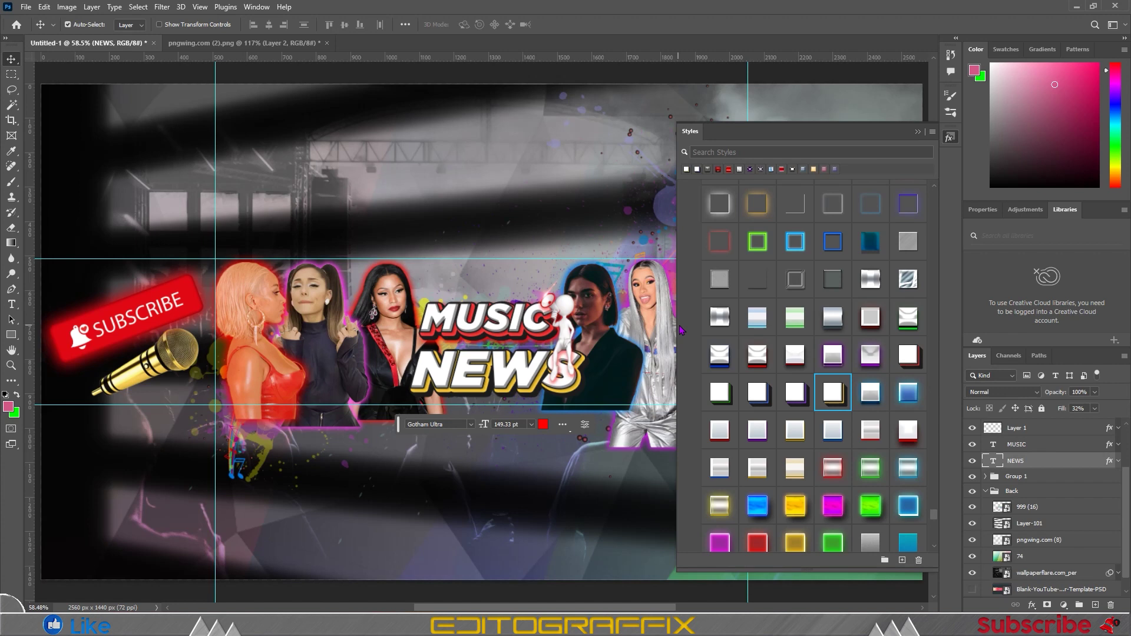
Step: Change Layer 1's drop shadow colour to dark grey #282828
left_click(920, 135)
left_click(889, 431)
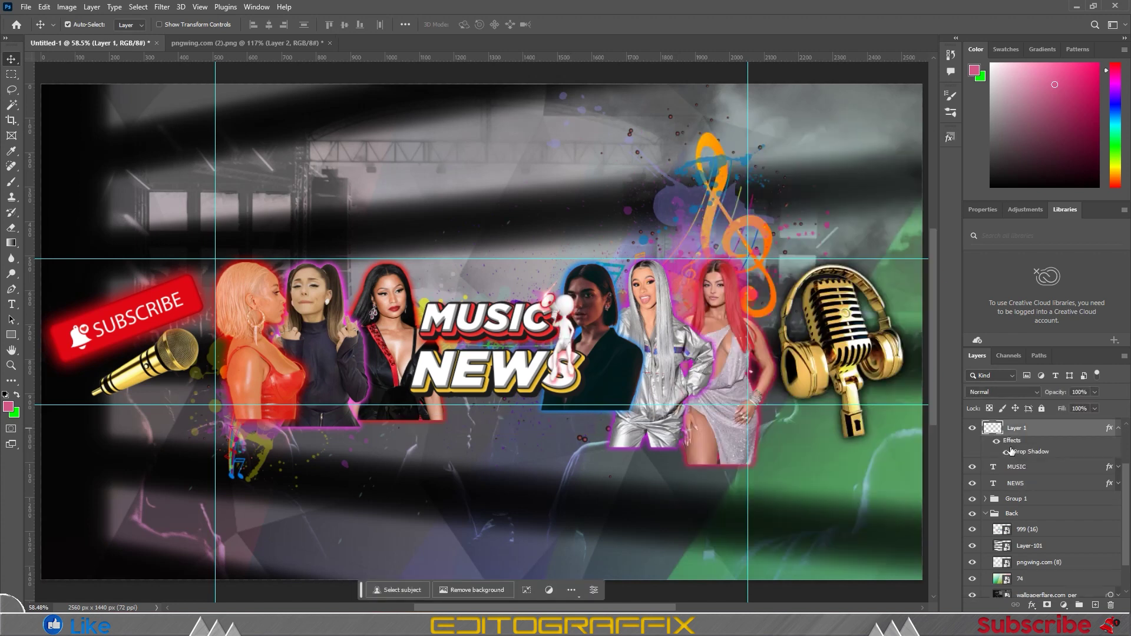
double_click(1009, 453)
left_click(931, 160)
left_click(564, 256)
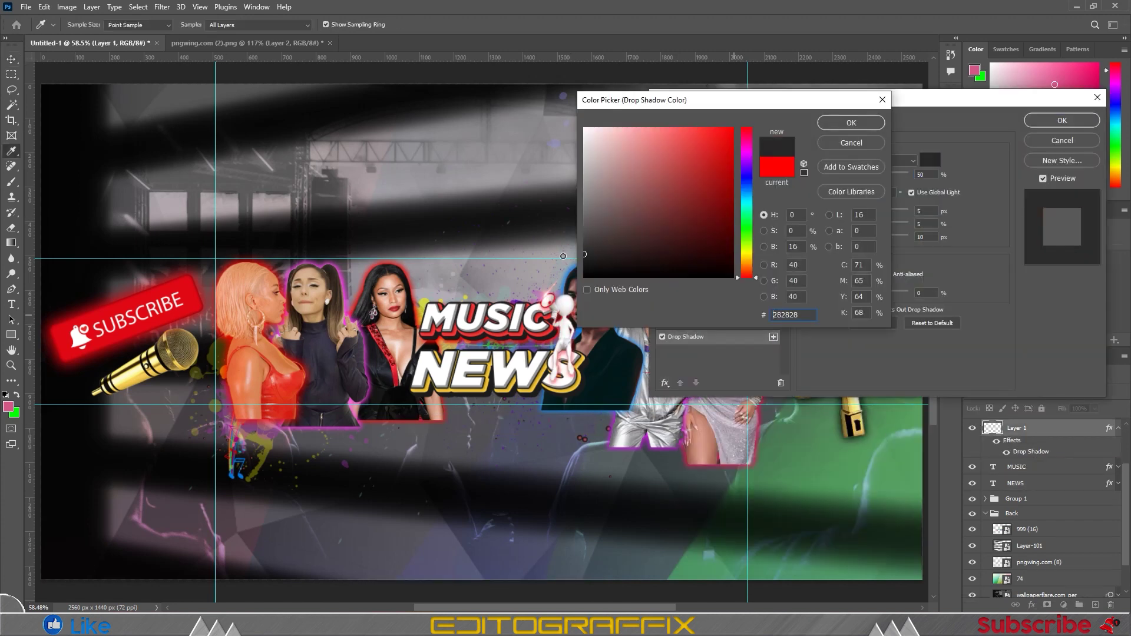
left_click(836, 124)
left_click(1055, 121)
Step: Nudge MUSIC down slightly and open Camera Raw on layer 1 in Group 1
left_click_drag(477, 317, 477, 321)
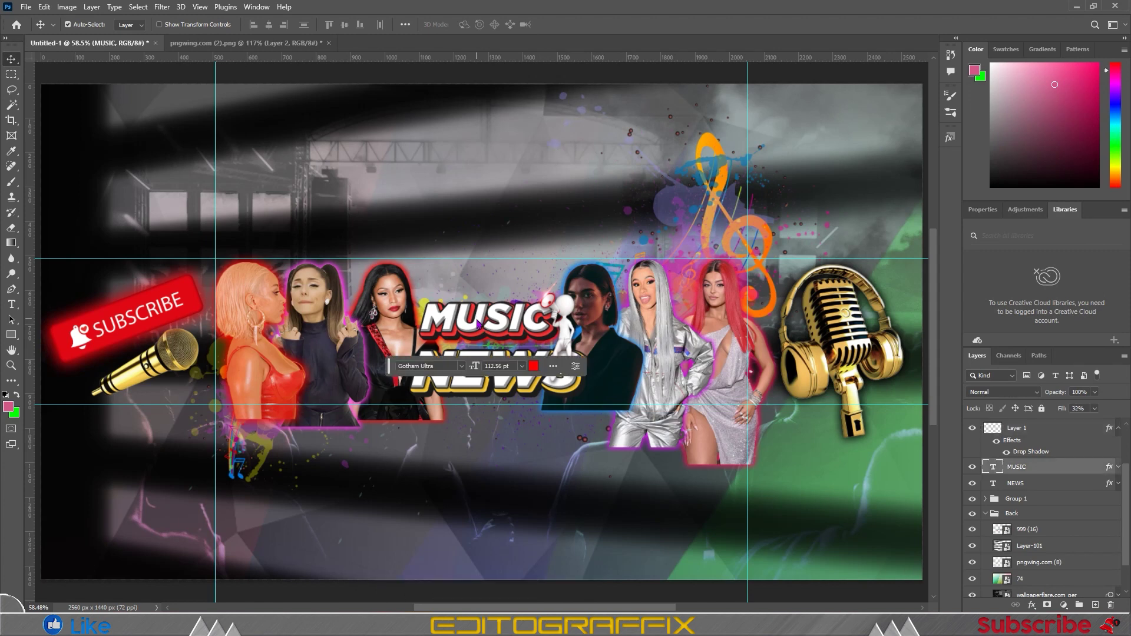
left_click(563, 338)
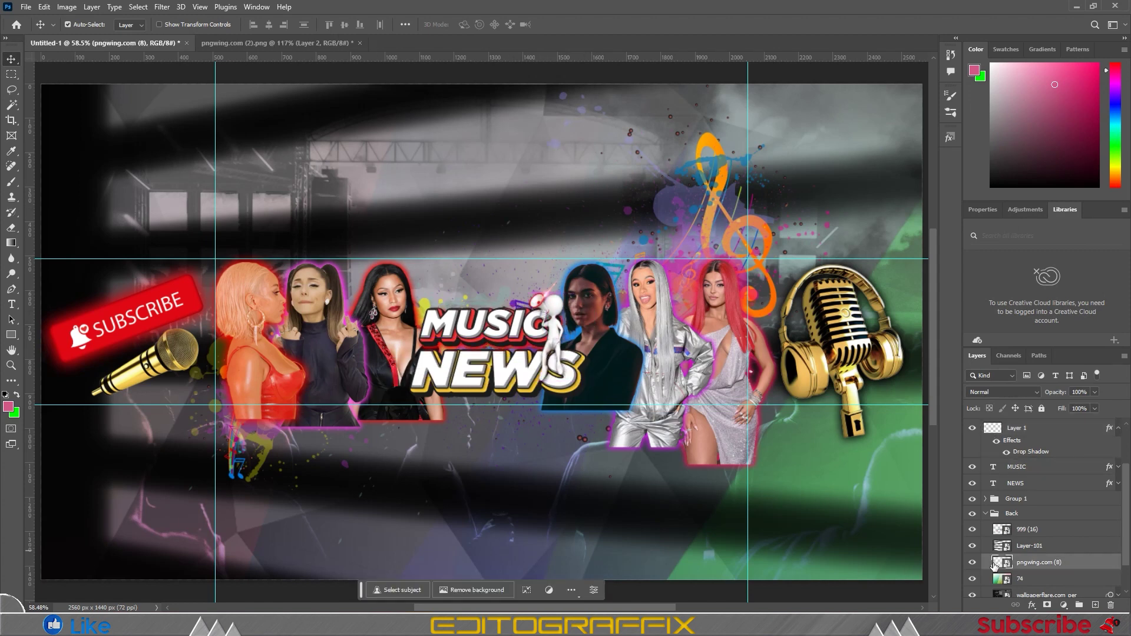
key("ctrl+shift+a")
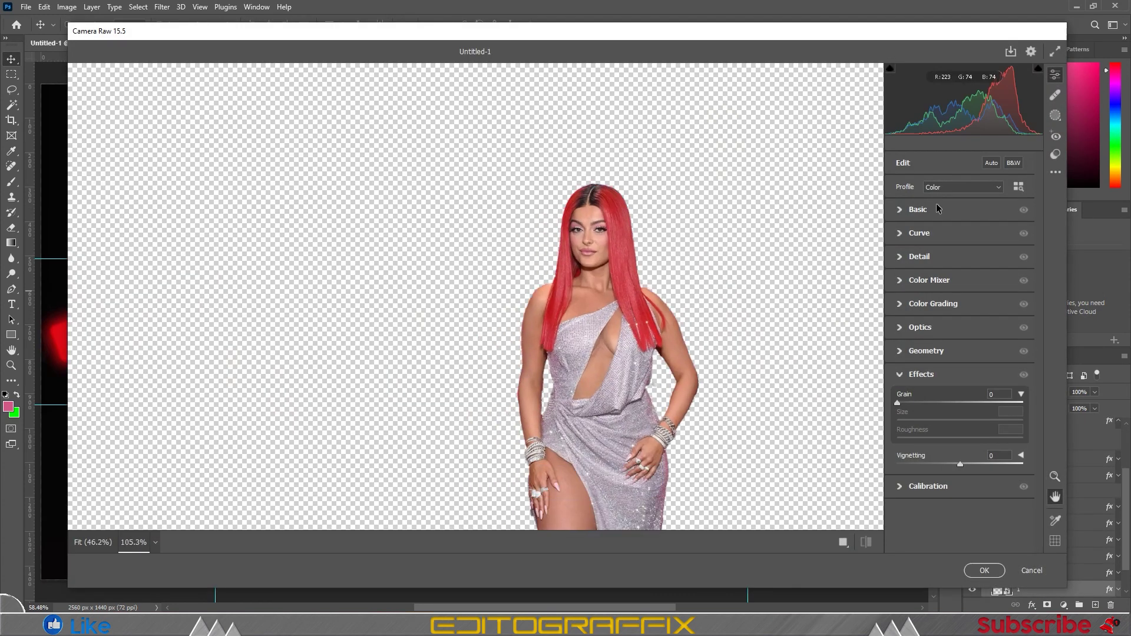
Step: Grade the short-haired singer: contrast +10, red saturation +18, less purple, red luminance -14
left_click(918, 209)
mouse_move(961, 319)
left_mouse_down()
mouse_move(962, 303)
mouse_move(991, 320)
mouse_move(937, 338)
mouse_move(998, 355)
mouse_move(943, 355)
mouse_move(977, 373)
mouse_move(946, 390)
left_mouse_up()
scroll(963, 272, "down", 5)
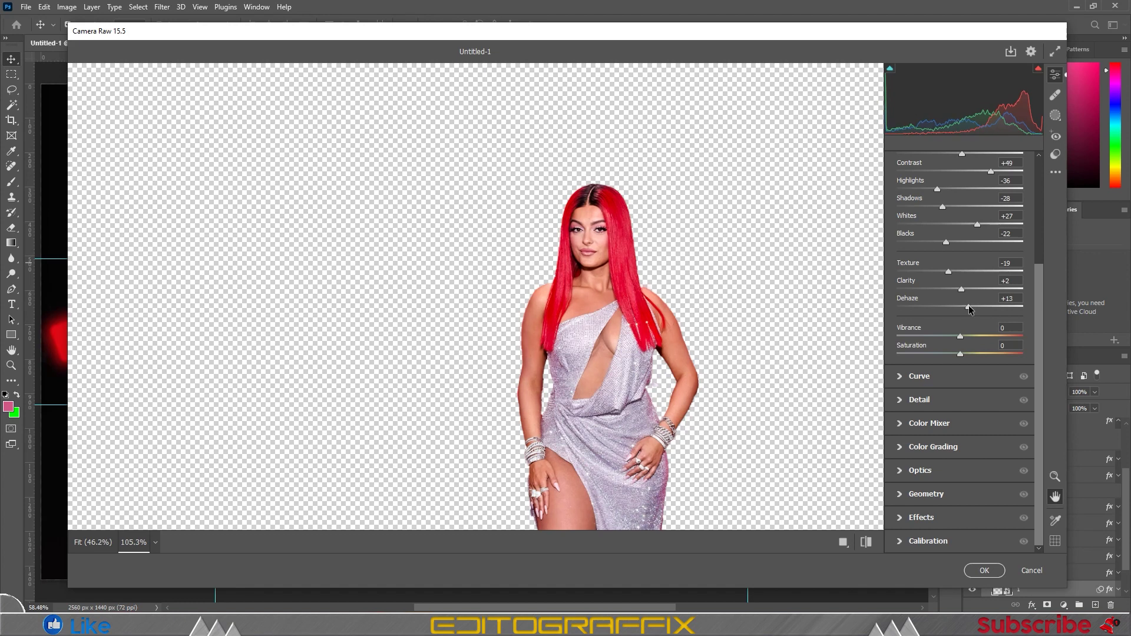
left_click(967, 423)
left_click_drag(961, 350, 971, 348)
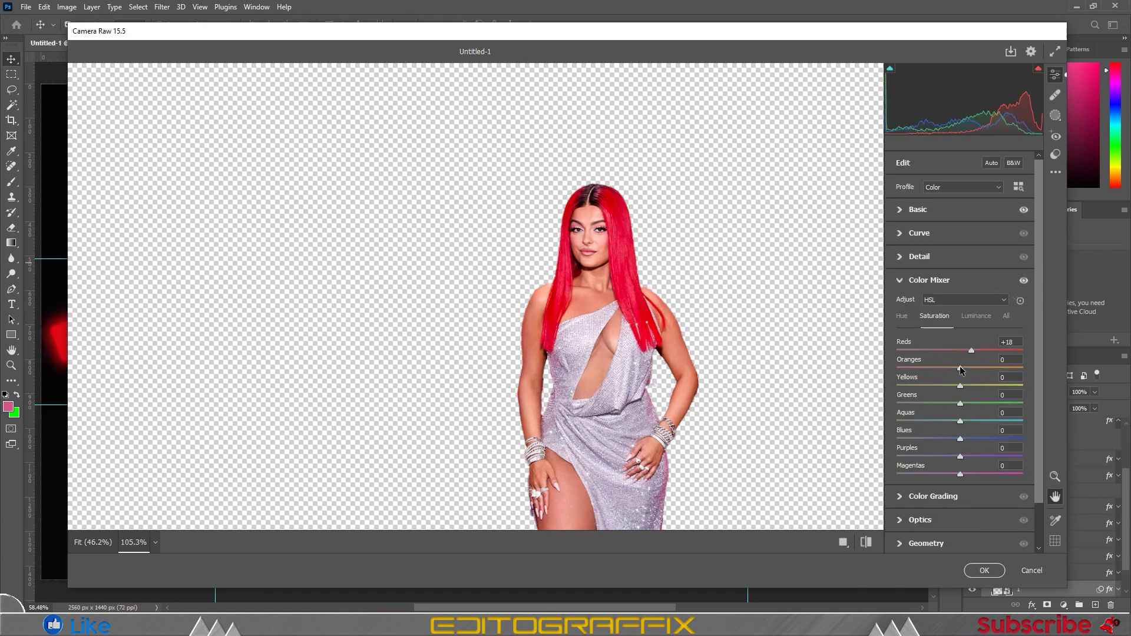
left_click_drag(982, 457, 965, 456)
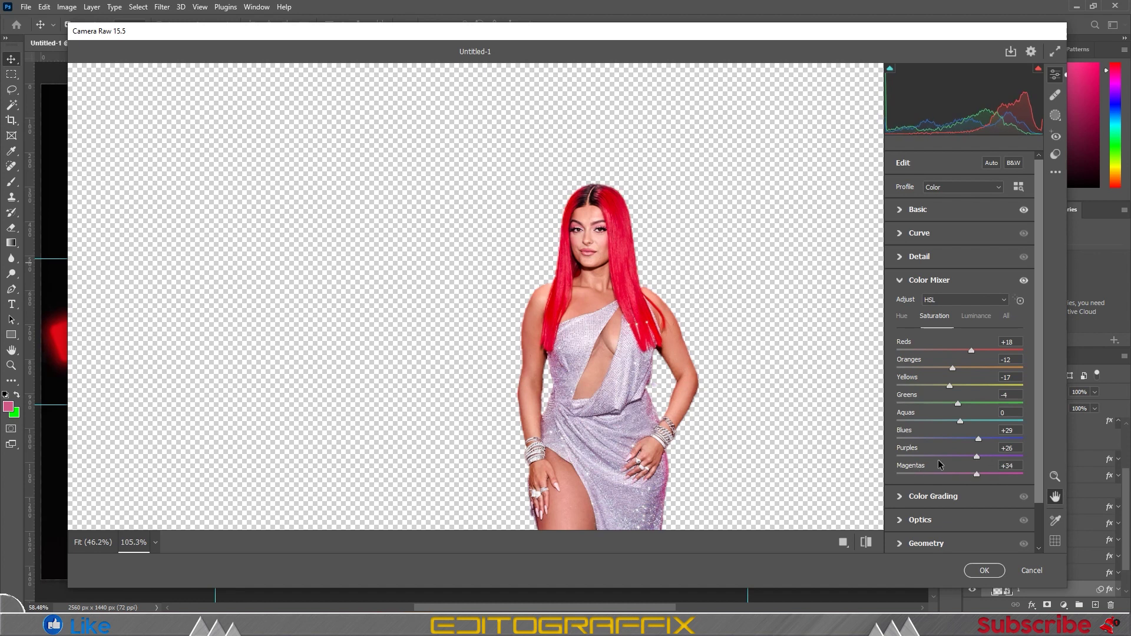
left_click(977, 315)
left_click_drag(960, 350, 951, 350)
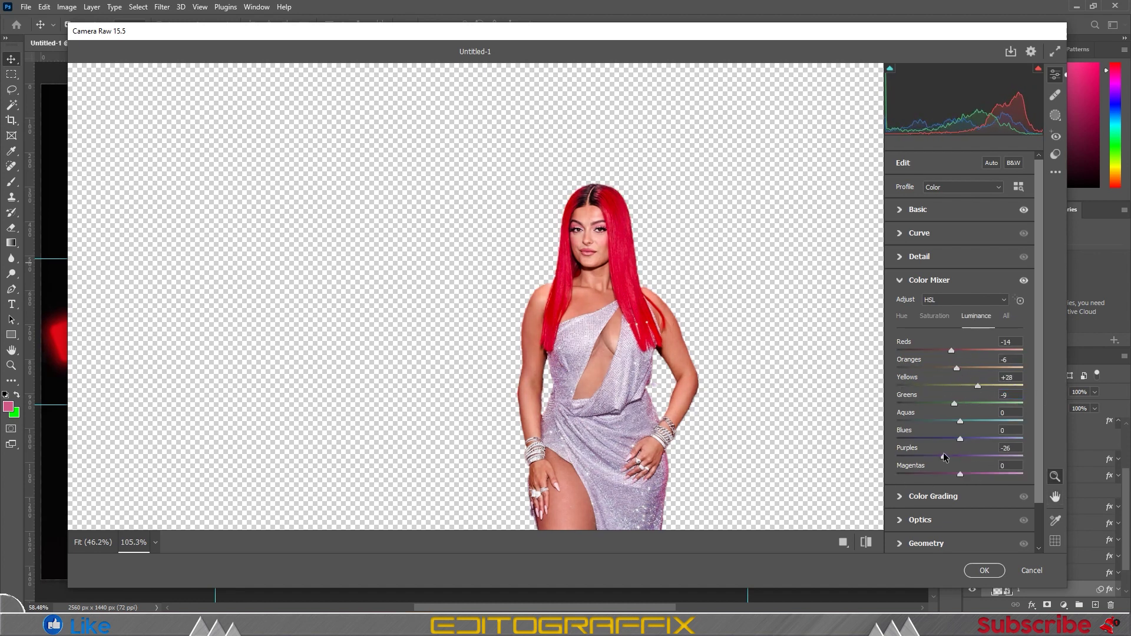
left_click(984, 570)
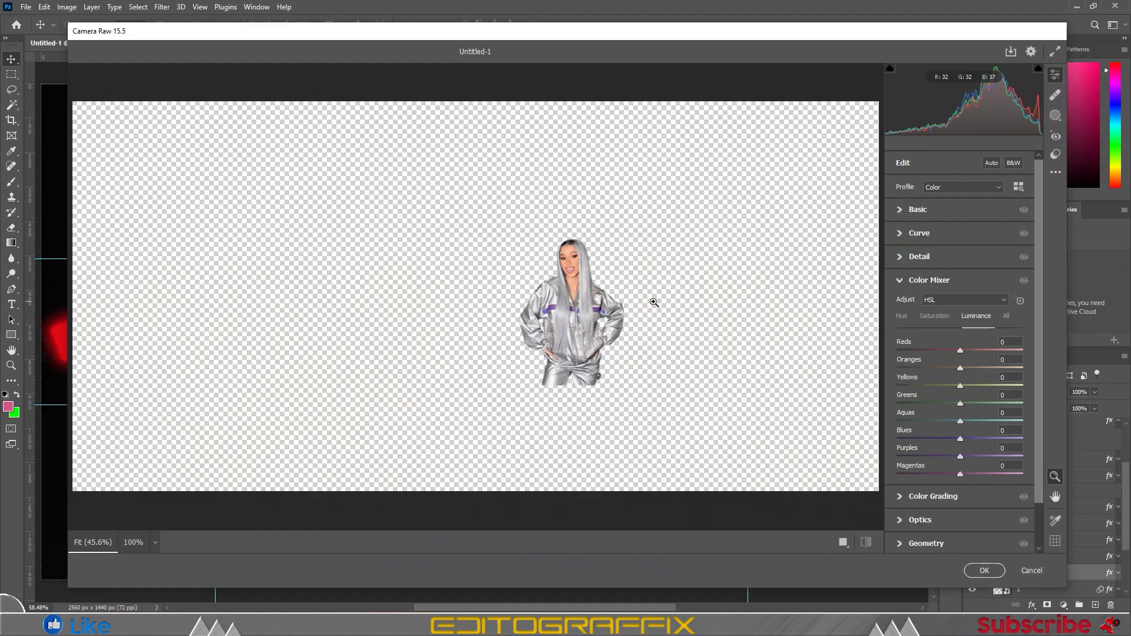
Step: Grade the silver-suited singer: exposure +0.60, red saturation +21, maximum blue and purple saturation, tweaked orange/yellow luminance
left_click(918, 209)
mouse_move(961, 302)
left_mouse_down()
mouse_move(969, 320)
mouse_move(945, 338)
mouse_move(1005, 356)
mouse_move(923, 356)
mouse_move(1001, 391)
left_mouse_up()
scroll(1001, 390, "down", 3)
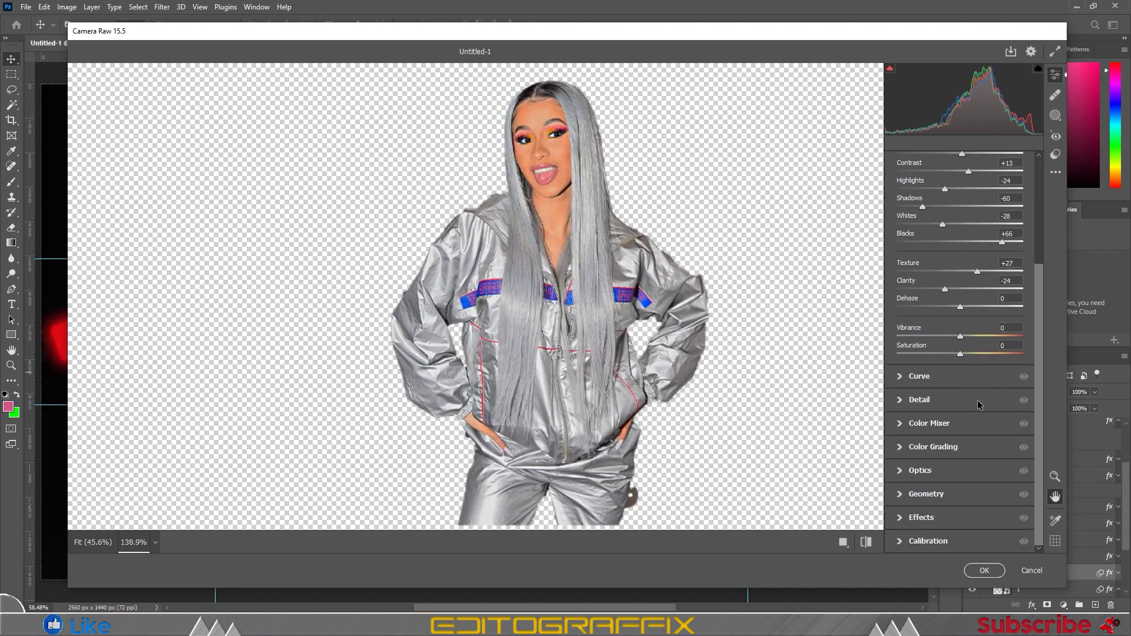
left_click(937, 425)
left_click(935, 316)
left_click_drag(961, 351, 973, 351)
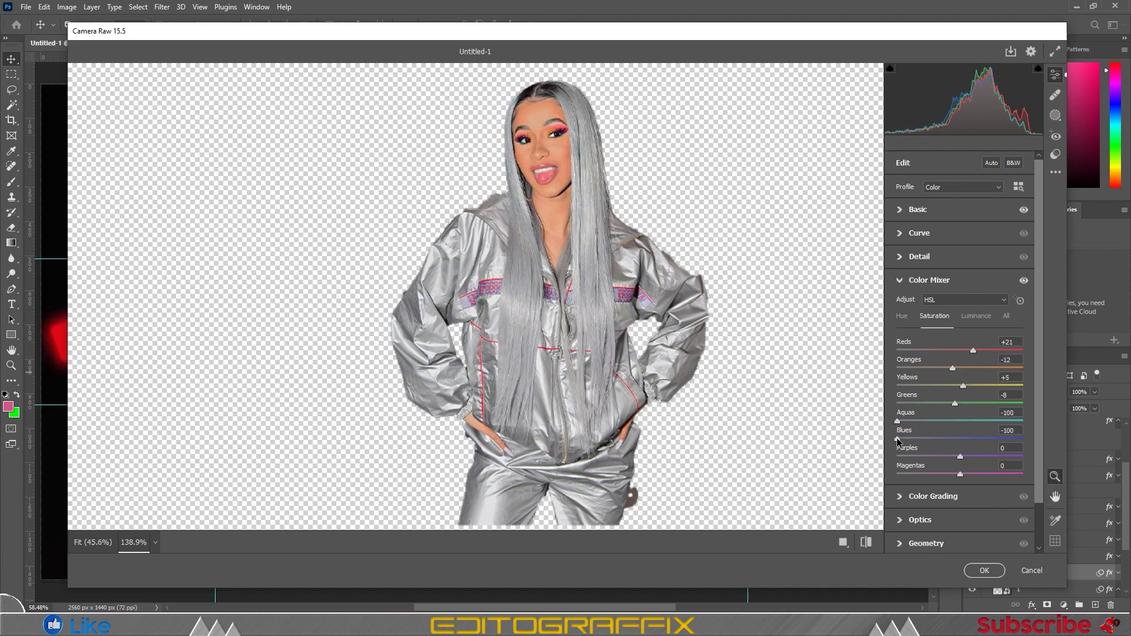
left_click_drag(1013, 439, 1025, 439)
left_click_drag(1002, 457, 1026, 456)
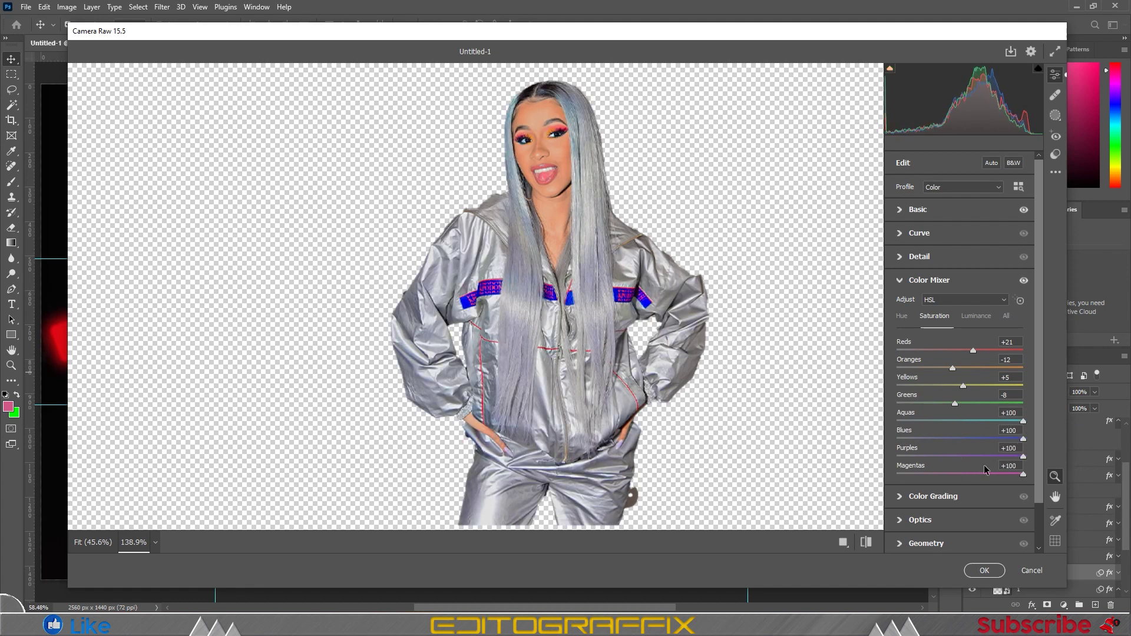
left_click(977, 316)
left_click_drag(961, 368, 981, 386)
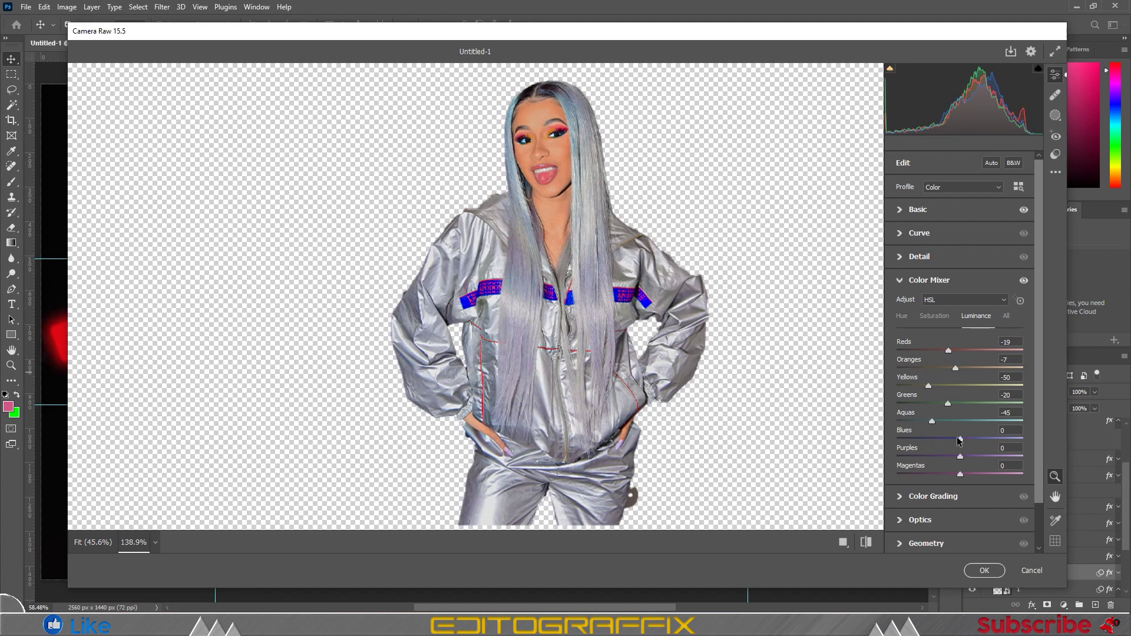
left_click(984, 570)
Step: On the next singer's layer in Camera Raw, set exposure +0.90 and highlights -100, and lift shadows
left_click(1037, 556)
key("ctrl+shift+a")
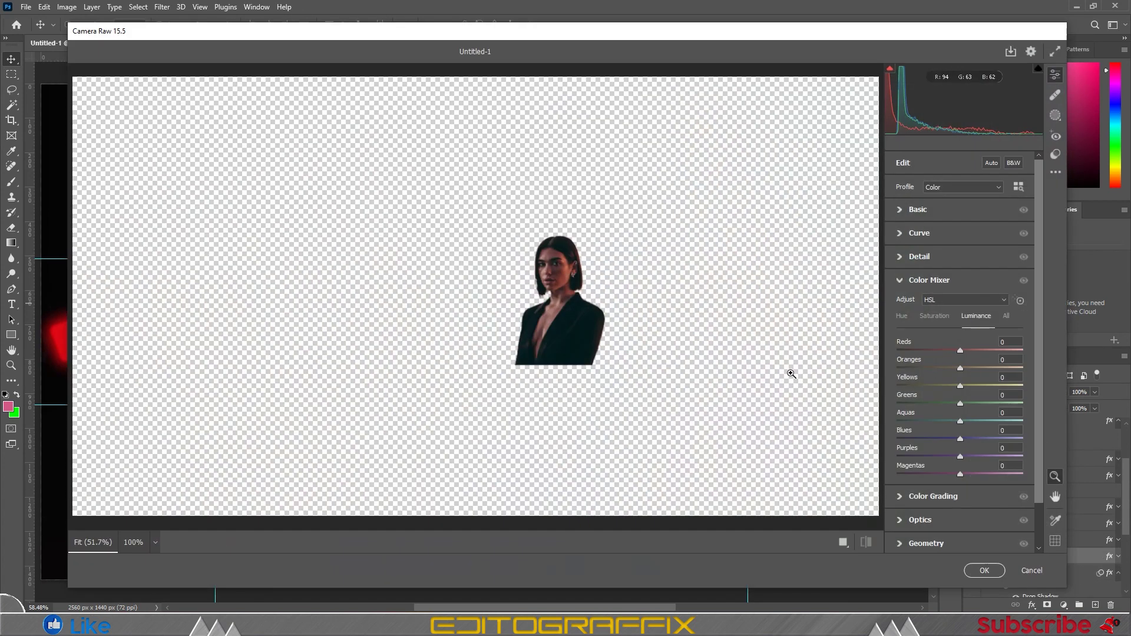
scroll(715, 347, "up", 3)
left_click(918, 209)
mouse_move(960, 303)
left_mouse_down()
mouse_move(1003, 320)
mouse_move(897, 339)
left_mouse_up()
mouse_move(960, 356)
left_mouse_down()
mouse_move(972, 356)
mouse_move(969, 374)
mouse_move(936, 390)
left_mouse_up()
scroll(954, 383, "down", 3)
mouse_move(961, 271)
left_mouse_down()
mouse_move(965, 307)
mouse_move(947, 288)
left_mouse_up()
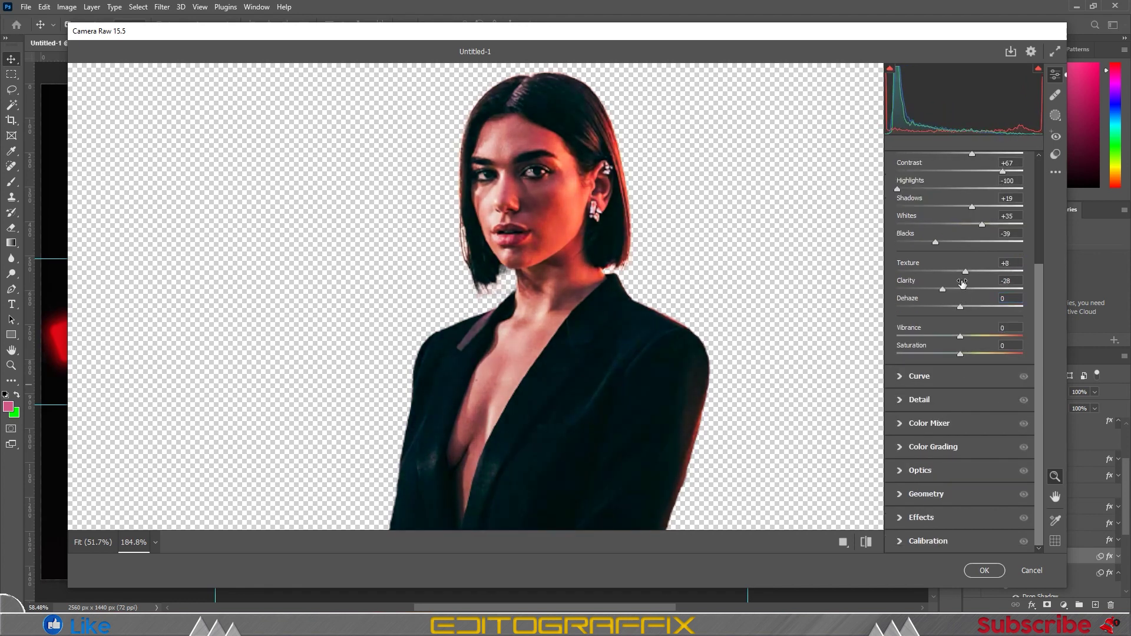
Step: Reduce orange skin-tone saturation and drop yellow luminance to -100, then apply
left_click(979, 424)
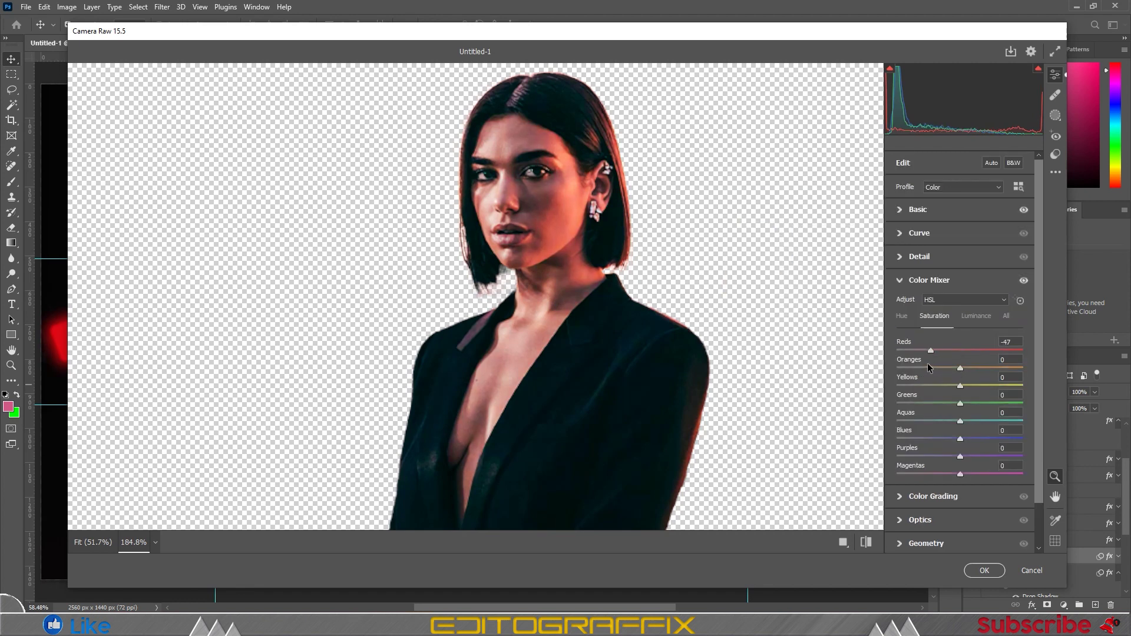
left_click_drag(960, 369, 949, 369)
left_click(976, 316)
left_click_drag(960, 386, 812, 375)
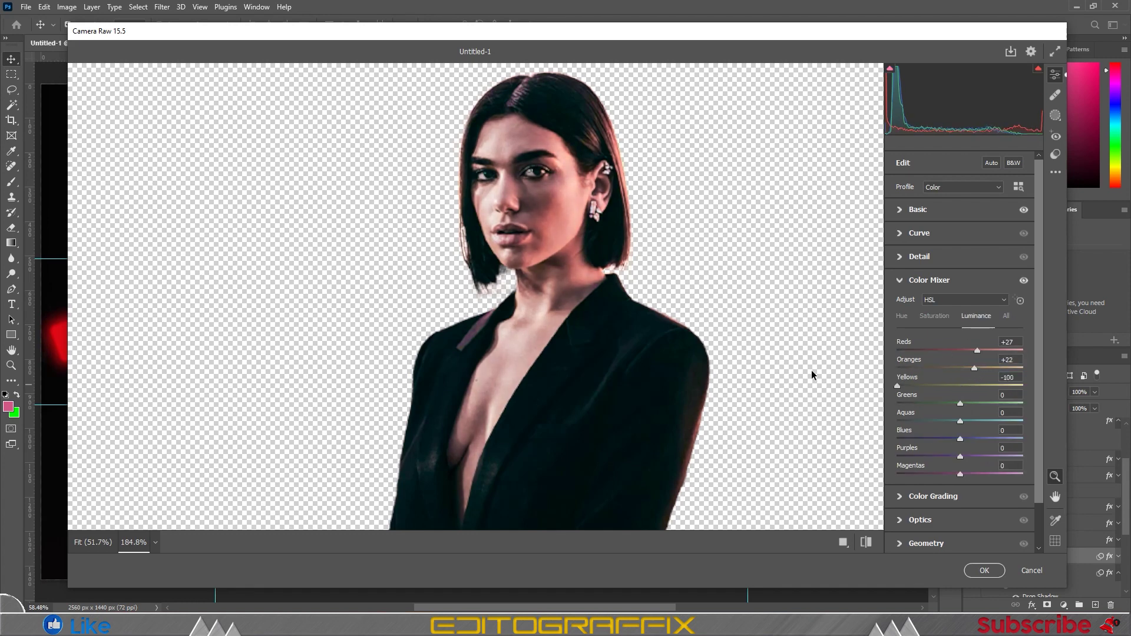
left_click(985, 571)
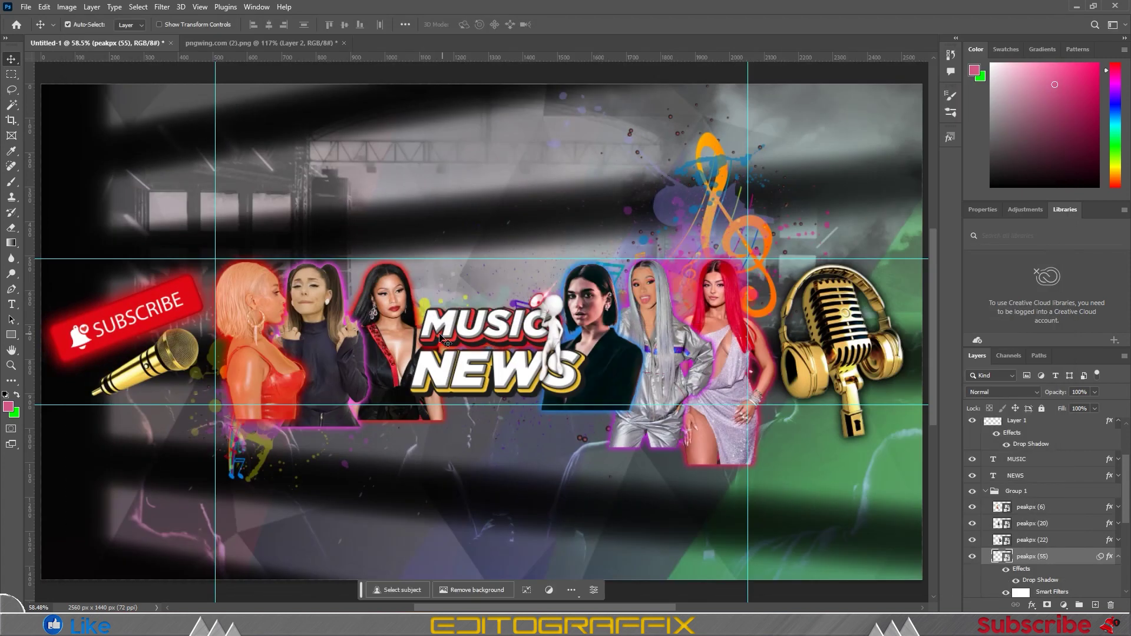
Step: Reopen Camera Raw on the dark-haired singer and raise contrast to +17
key("shift+ctrl+a")
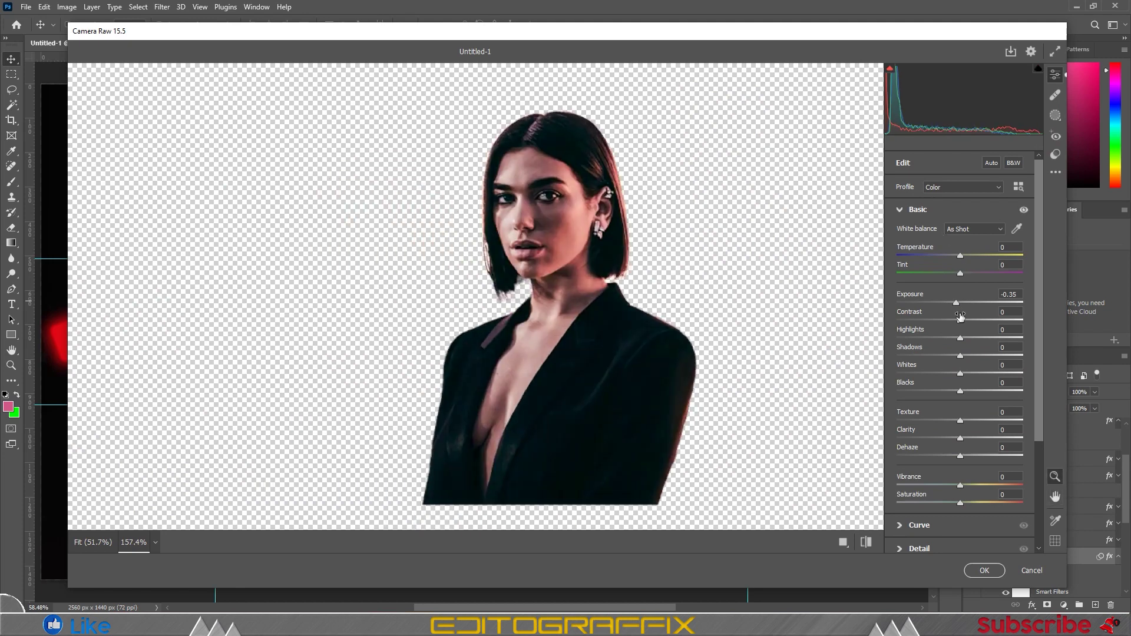
left_click_drag(969, 320, 972, 323)
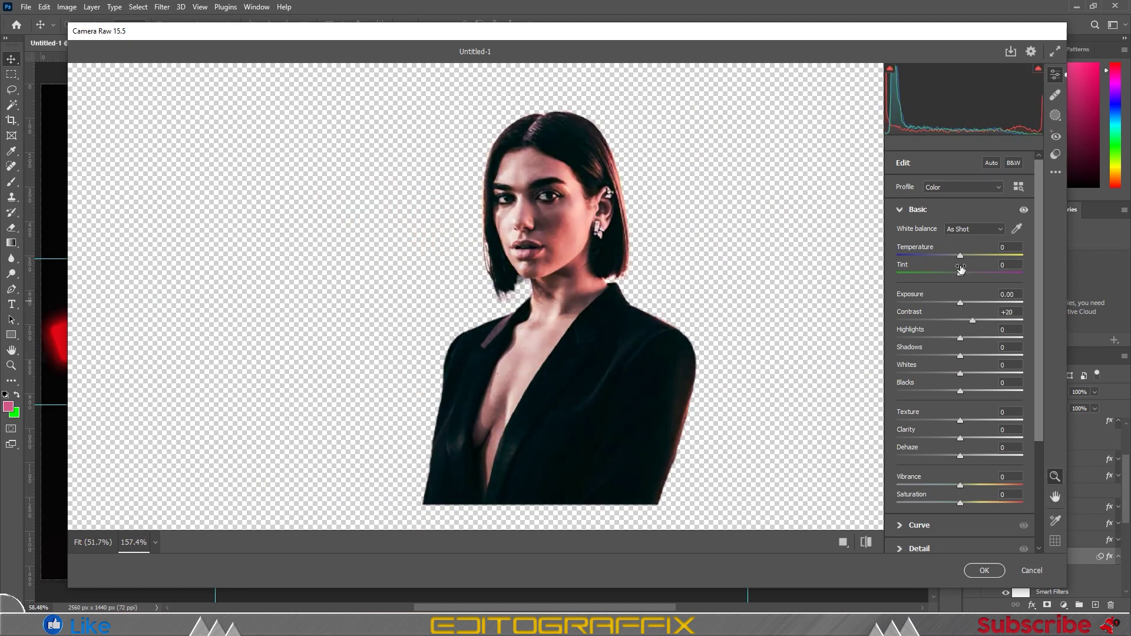
left_click(983, 570)
key("shift+ctrl+a")
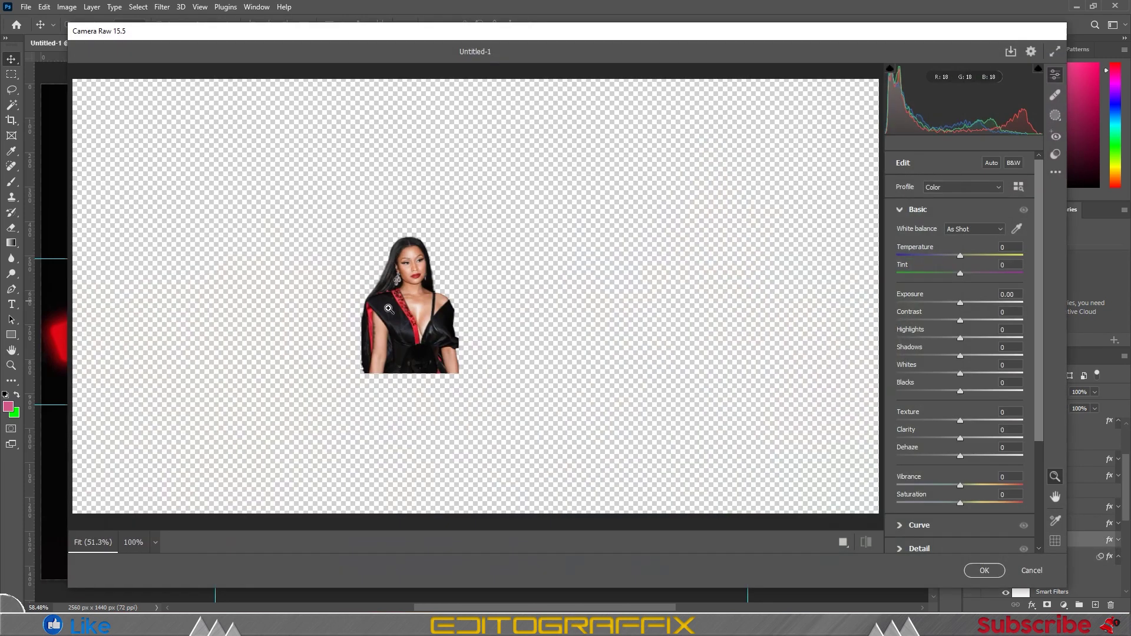
Step: Brighten and add contrast, soften midtone texture, lower orange saturation and slightly darken reds
mouse_move(960, 303)
left_mouse_down()
mouse_move(986, 321)
mouse_move(938, 356)
mouse_move(975, 374)
mouse_move(934, 391)
left_mouse_up()
scroll(949, 402, "down", 1)
left_click_drag(960, 367, 956, 367)
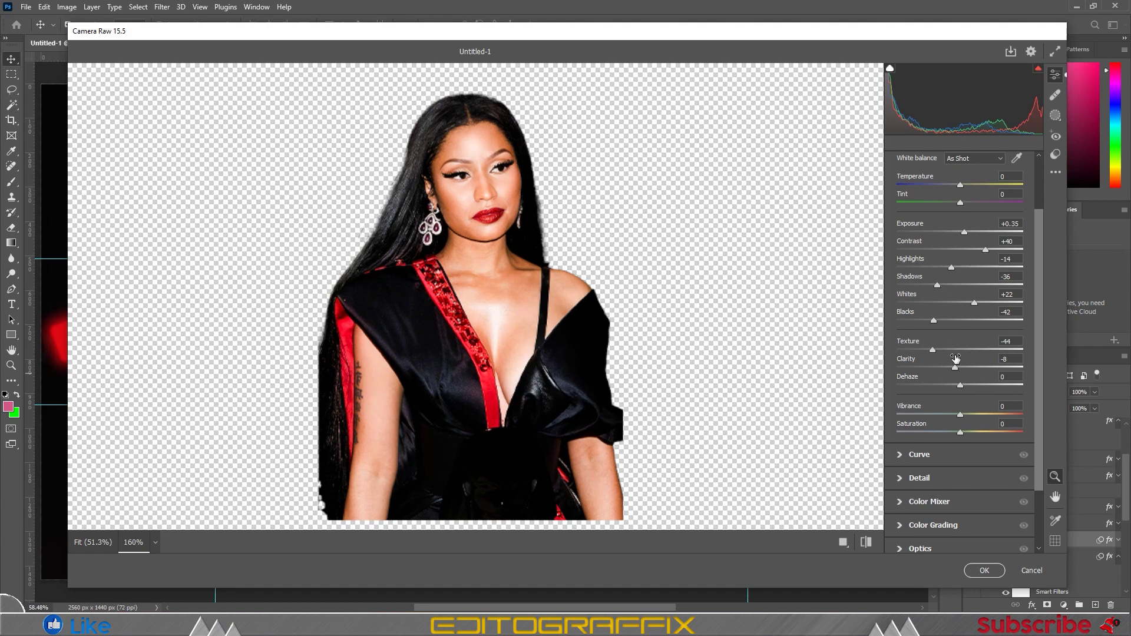
left_click(930, 502)
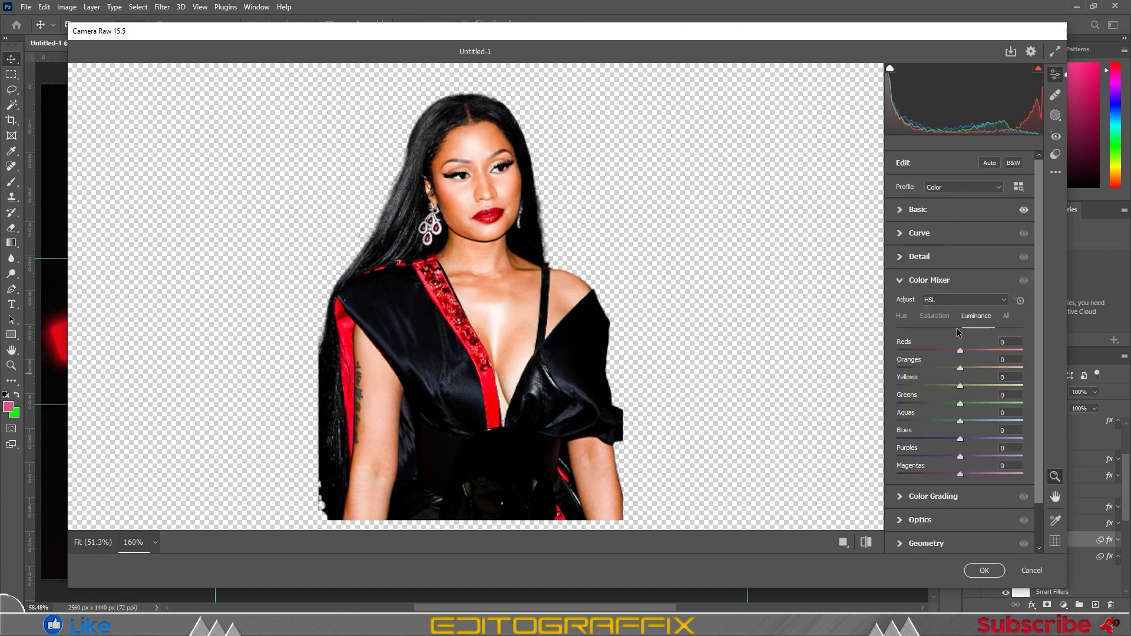
left_click_drag(961, 367, 950, 369)
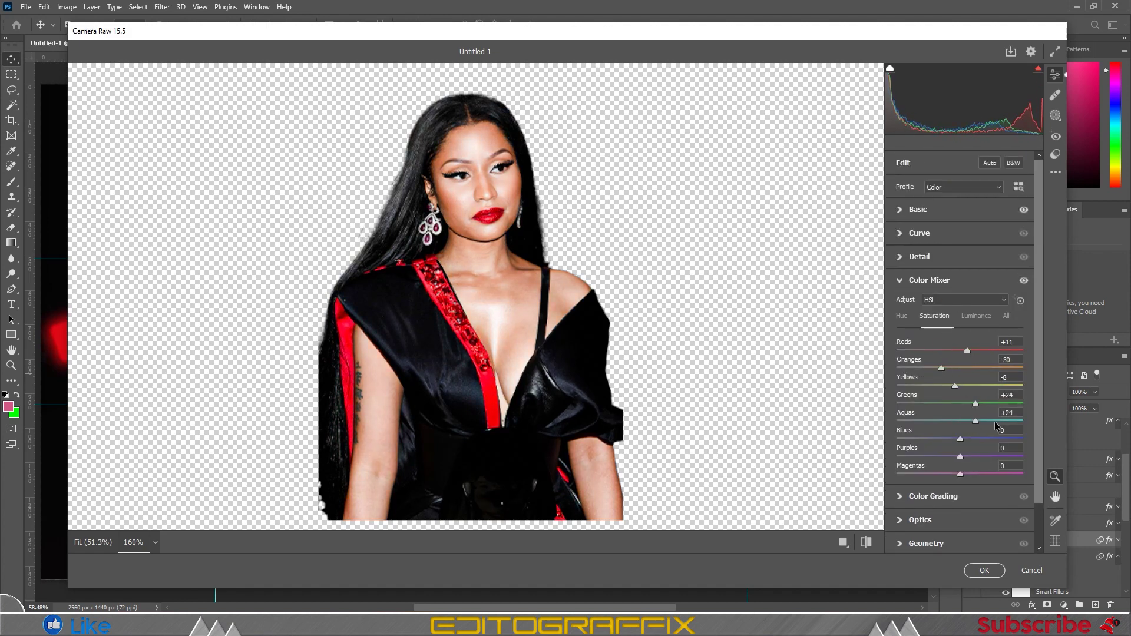
left_click(976, 316)
left_click_drag(960, 350, 959, 369)
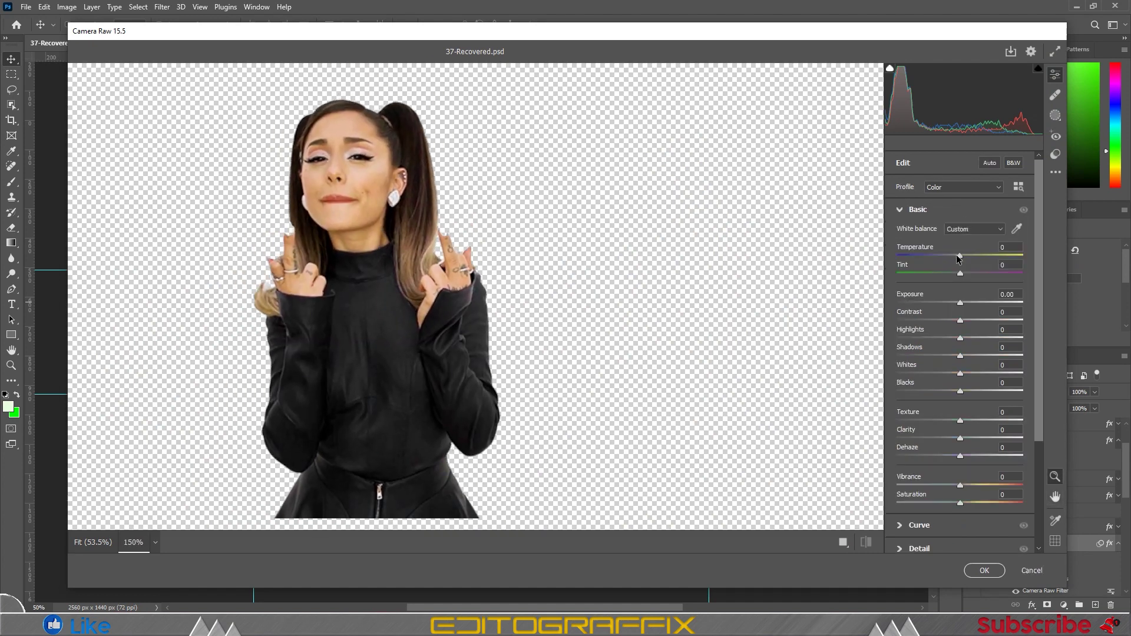
Step: Increase the ponytailed singer's contrast and brighten her orange and yellow luminance
mouse_move(960, 320)
left_mouse_down()
mouse_move(986, 320)
mouse_move(959, 337)
mouse_move(963, 356)
left_mouse_up()
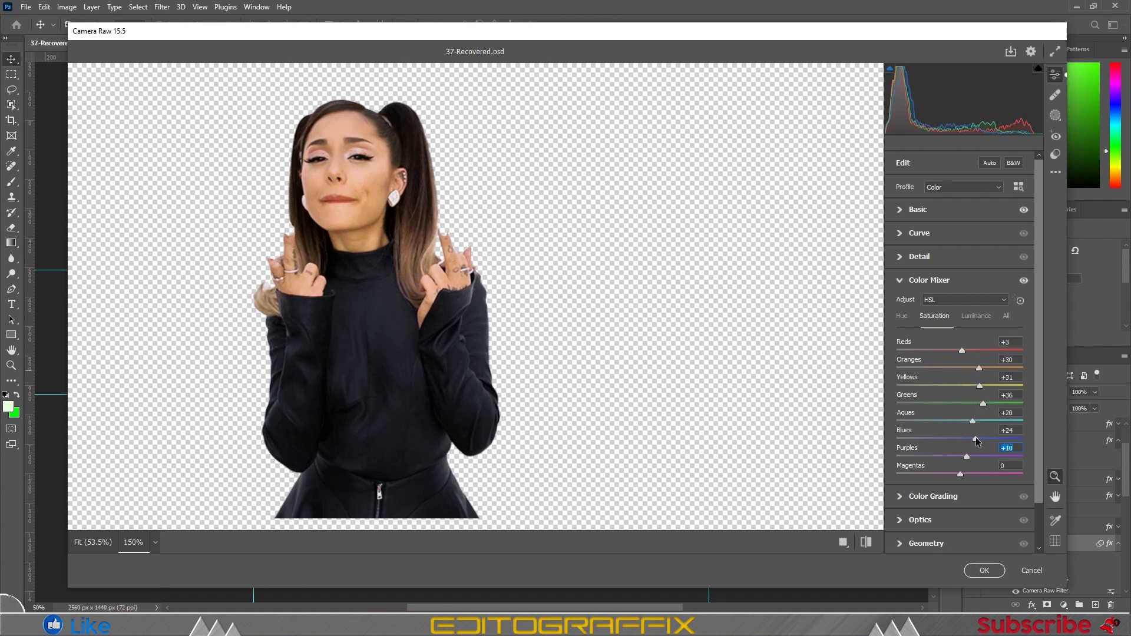
left_click(976, 316)
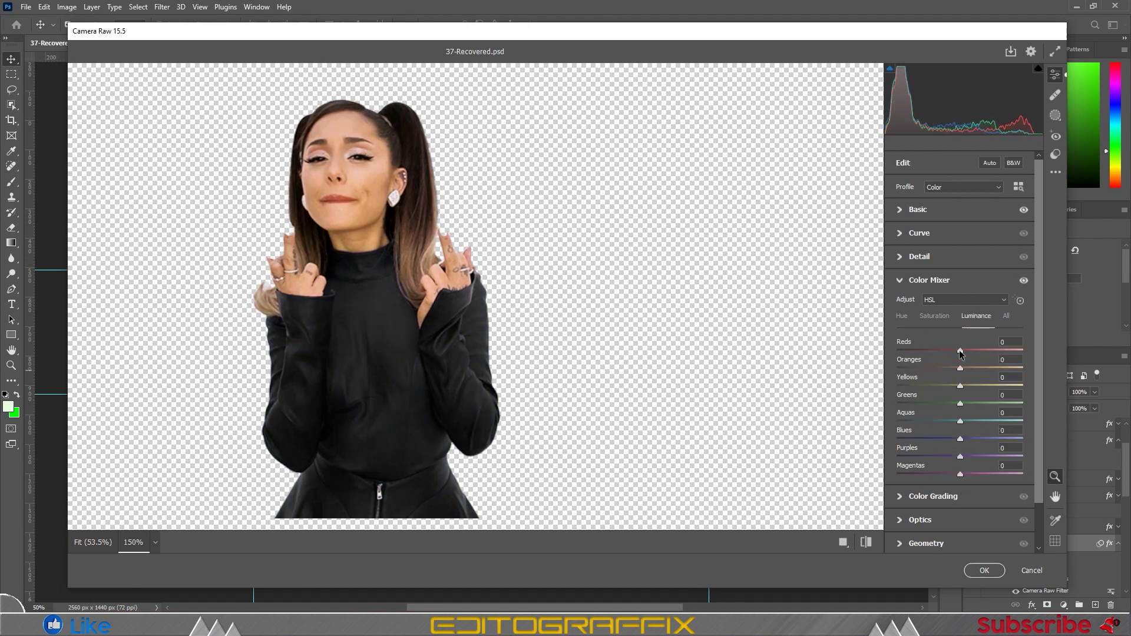
left_click(967, 367)
left_click(984, 386)
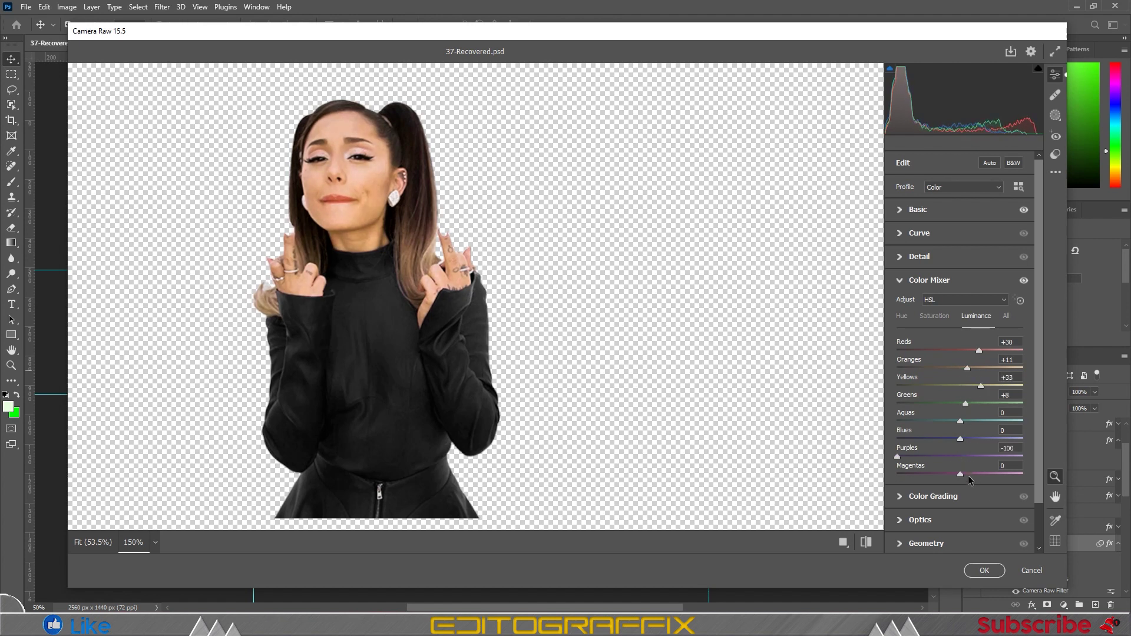
left_click(983, 570)
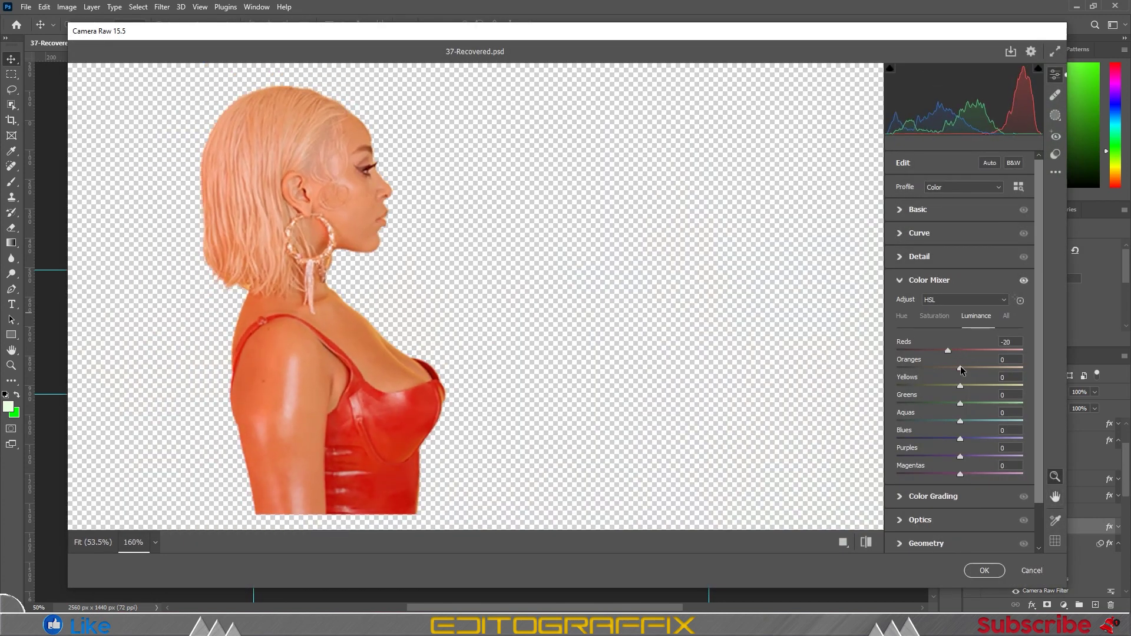
Step: Brighten the blonde singer's exposure, boost red saturation, darken reds and lighten oranges
left_click(919, 210)
mouse_move(960, 303)
left_mouse_down()
mouse_move(933, 320)
mouse_move(979, 338)
mouse_move(948, 373)
mouse_move(986, 421)
mouse_move(950, 439)
left_mouse_up()
scroll(952, 446, "down", 3)
left_click(929, 423)
mouse_move(961, 301)
left_mouse_down()
mouse_move(983, 301)
mouse_move(963, 319)
left_mouse_up()
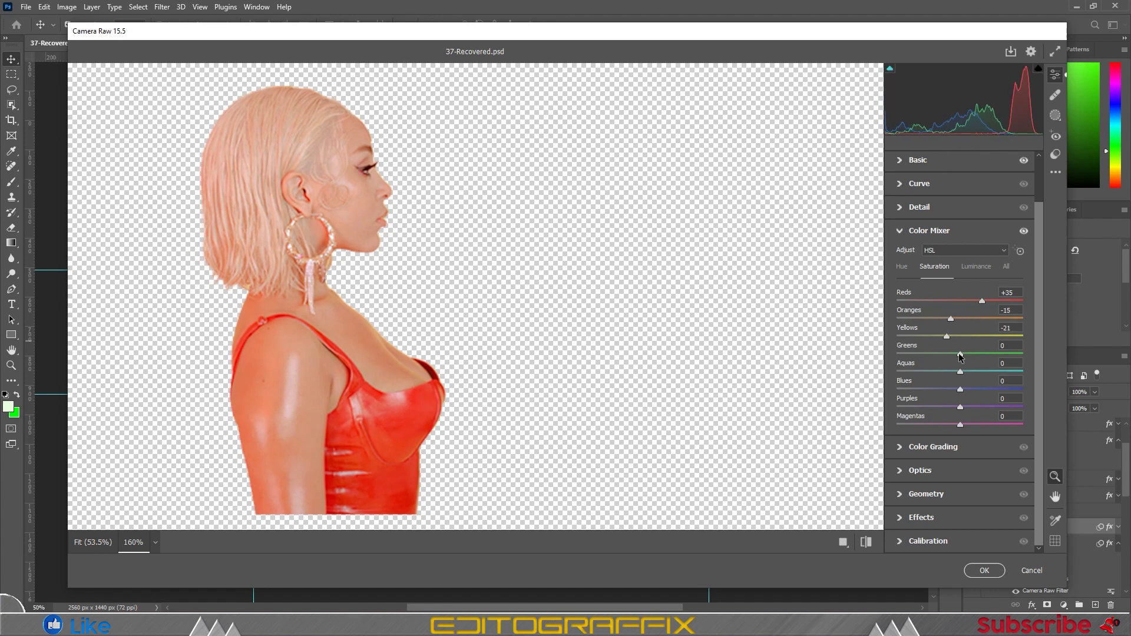
left_click(977, 267)
mouse_move(961, 301)
left_mouse_down()
mouse_move(942, 301)
mouse_move(973, 318)
left_mouse_up()
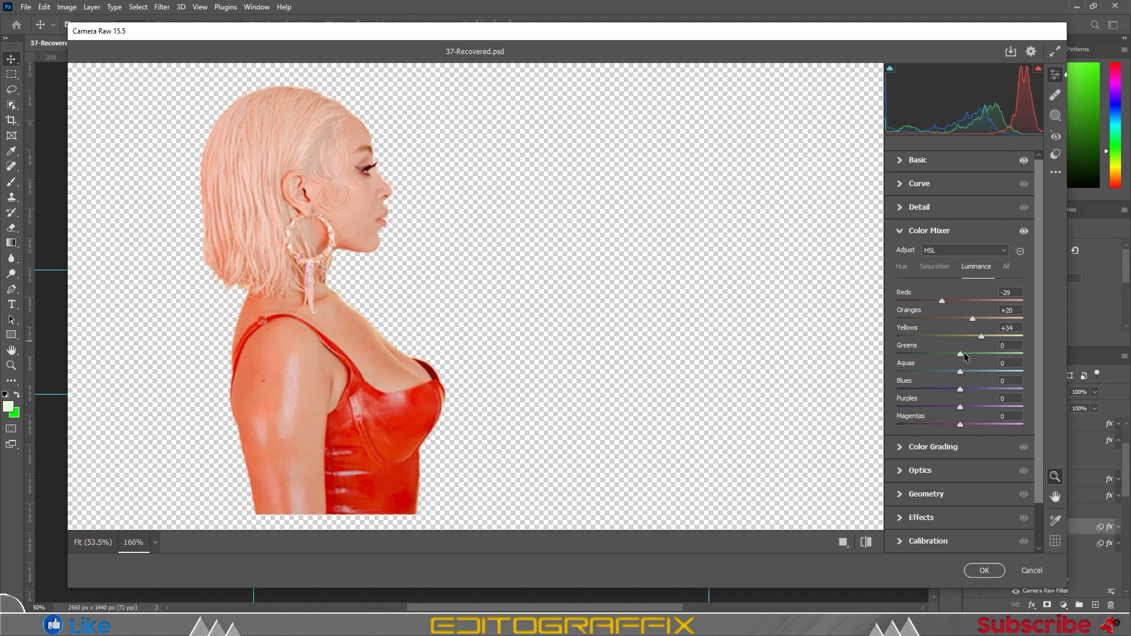
key("Return")
left_click(1037, 426)
key("ctrl+shift+a")
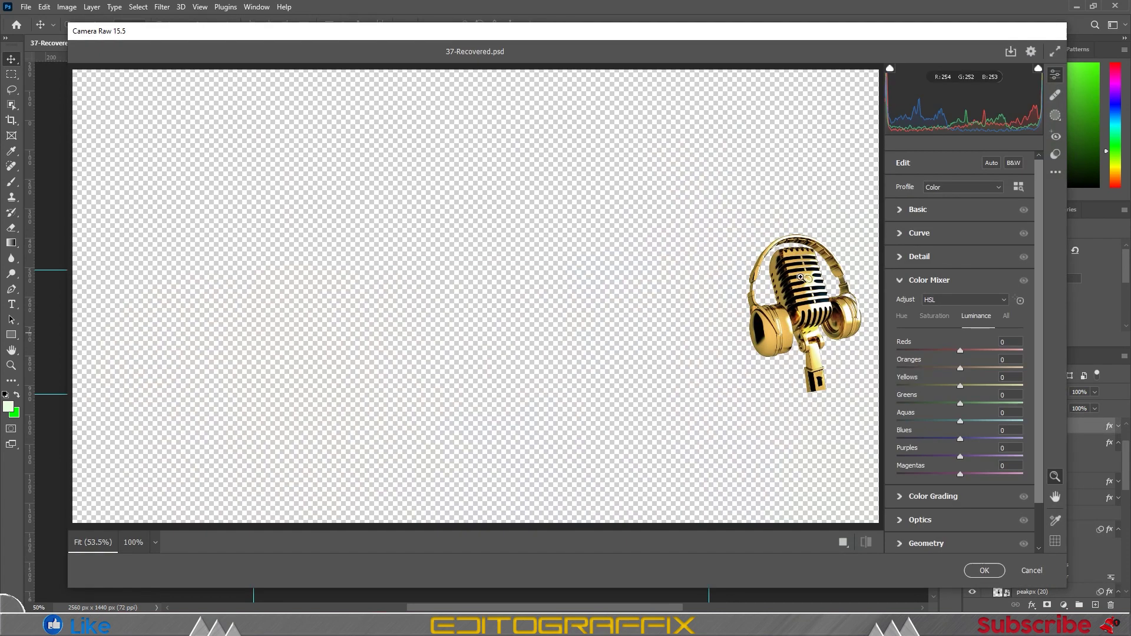
Step: Set the microphone's exposure +0.20, contrast +41, whites +95, blacks +92, texture +20, clarity -8
left_click(918, 210)
left_click_drag(961, 303, 964, 303)
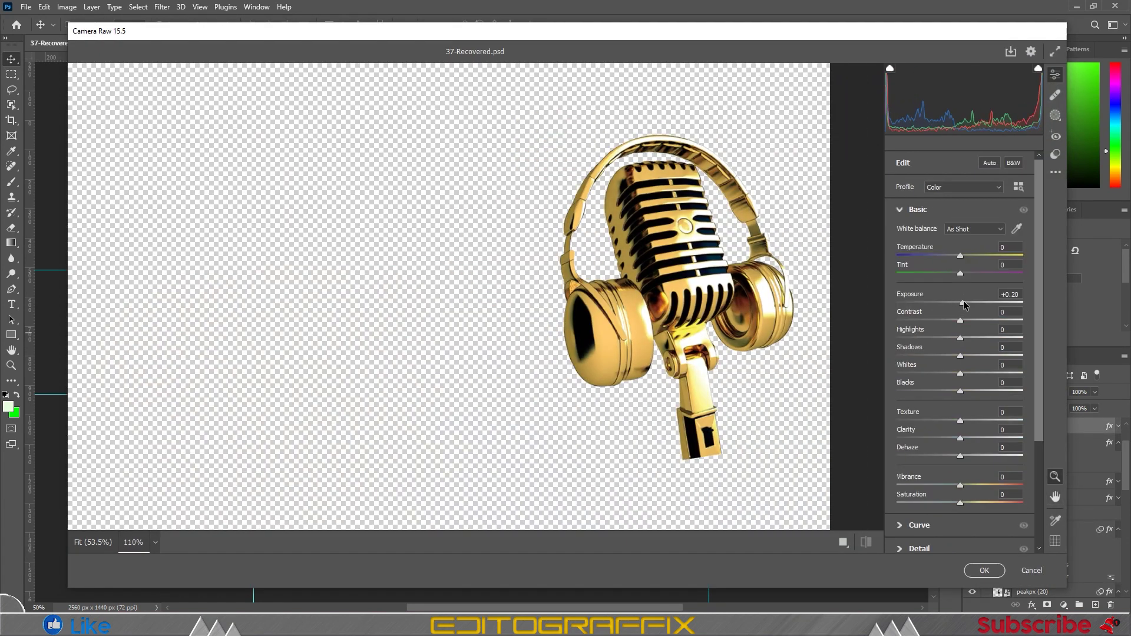
mouse_move(961, 356)
left_mouse_down()
mouse_move(948, 356)
mouse_move(1020, 374)
mouse_move(1018, 392)
left_mouse_up()
left_click_drag(960, 420, 973, 421)
scroll(966, 353, "down", 3)
left_click_drag(960, 290, 955, 289)
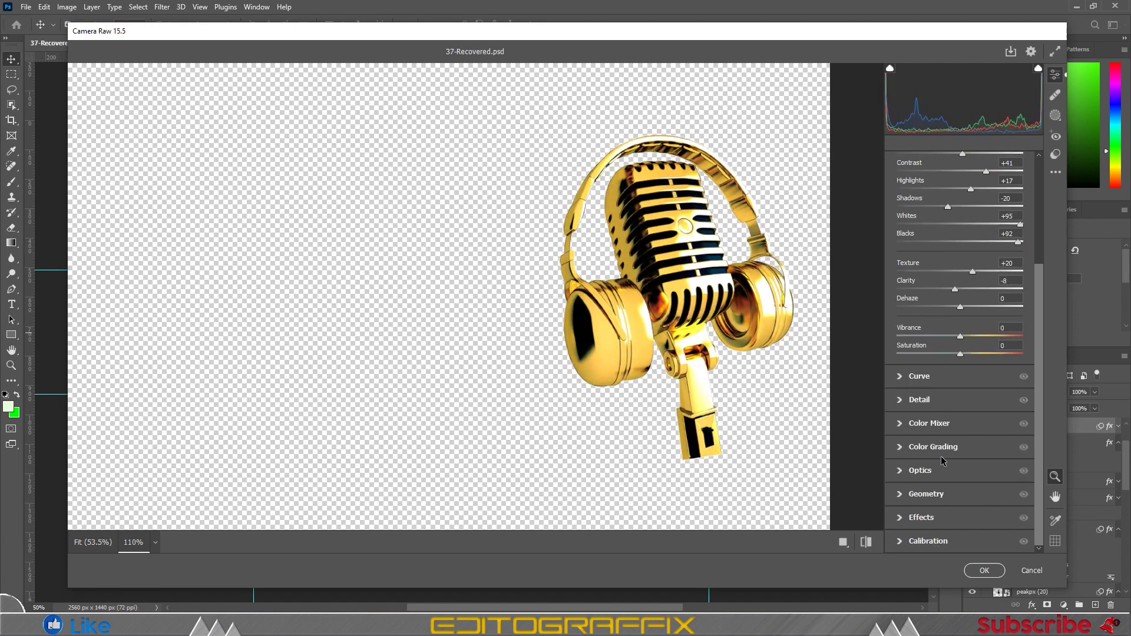
Step: Raise red saturation, lighten oranges and darken blues on the microphone, then apply
left_click(929, 424)
mouse_move(960, 351)
left_mouse_down()
mouse_move(1021, 352)
mouse_move(948, 351)
left_mouse_up()
mouse_move(961, 369)
left_mouse_down()
mouse_move(986, 368)
mouse_move(959, 386)
left_mouse_up()
left_click_drag(961, 439, 908, 439)
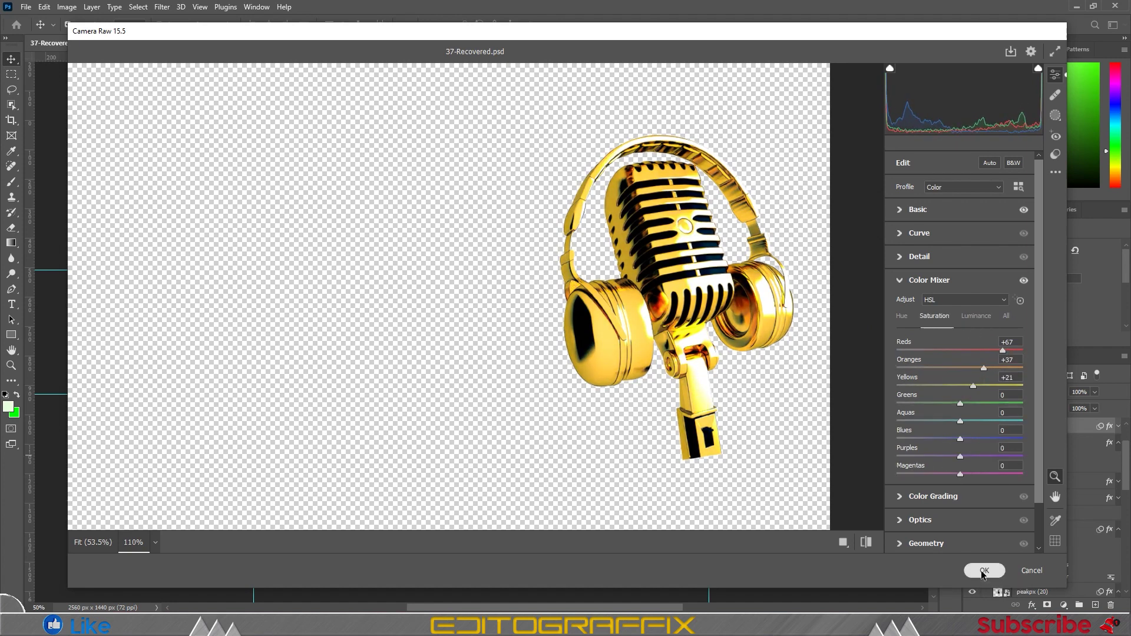
left_click(983, 571)
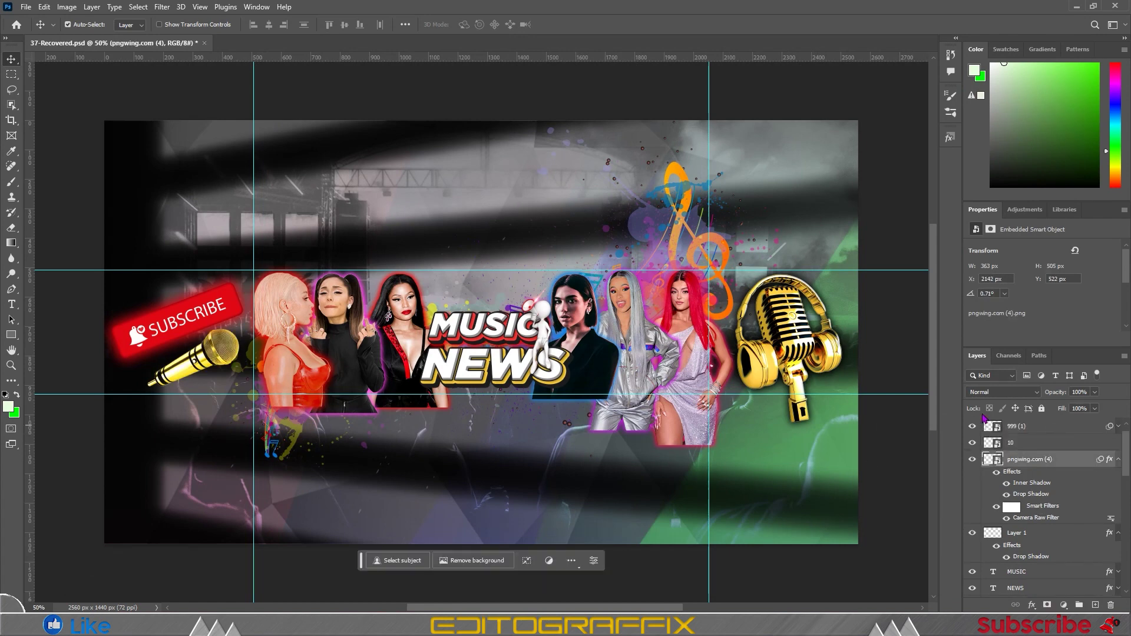
Step: Merge all visible layers into a new layer and give it slightly more exposure and contrast
key("ctrl+shift+alt+e")
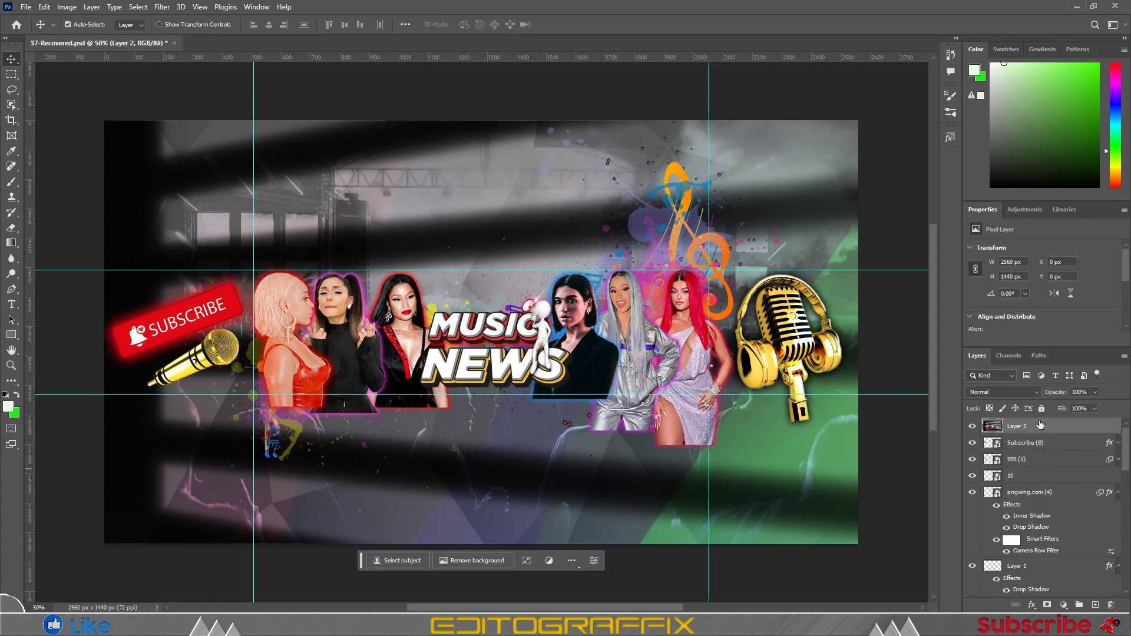
key("ctrl+shift+a")
left_click(942, 211)
left_click_drag(961, 303, 964, 303)
left_click_drag(958, 320, 977, 322)
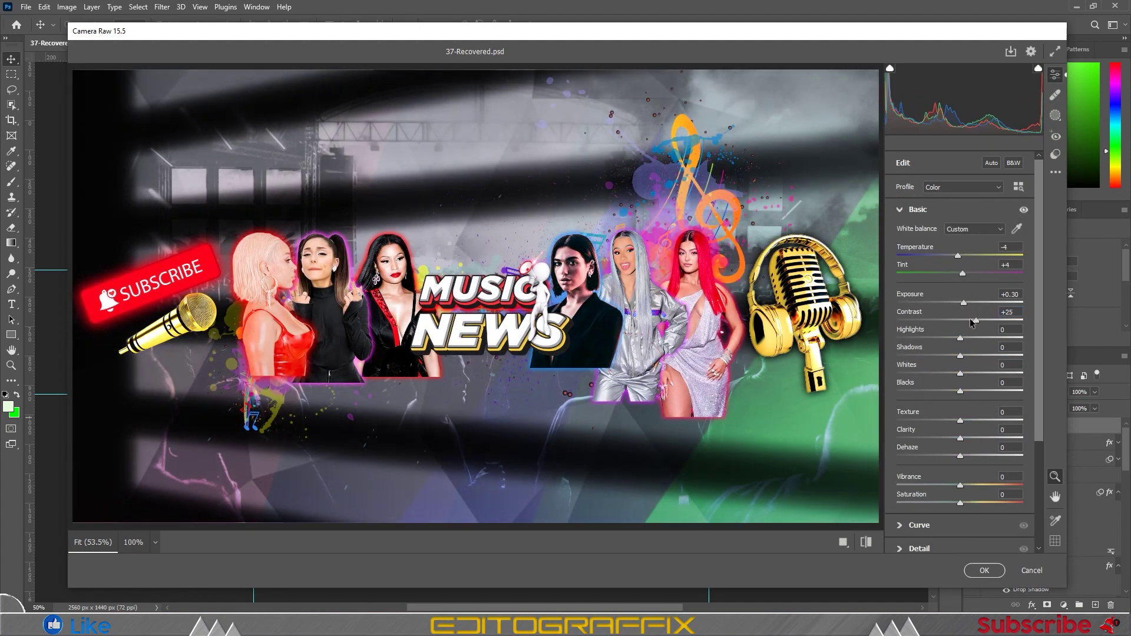
left_click(990, 570)
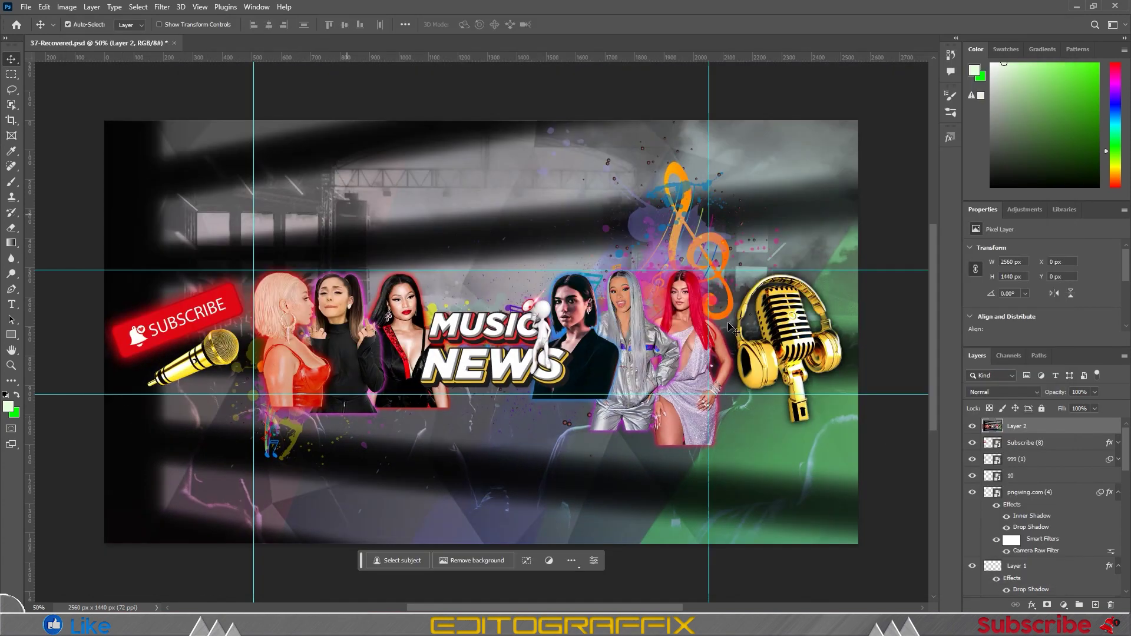
Step: Lower the Layer-101 dark streak overlay's opacity to 57%
scroll(1038, 501, "down", 5)
left_click(1030, 540)
mouse_move(1056, 392)
left_mouse_down()
mouse_move(1037, 394)
mouse_move(1066, 394)
left_mouse_up()
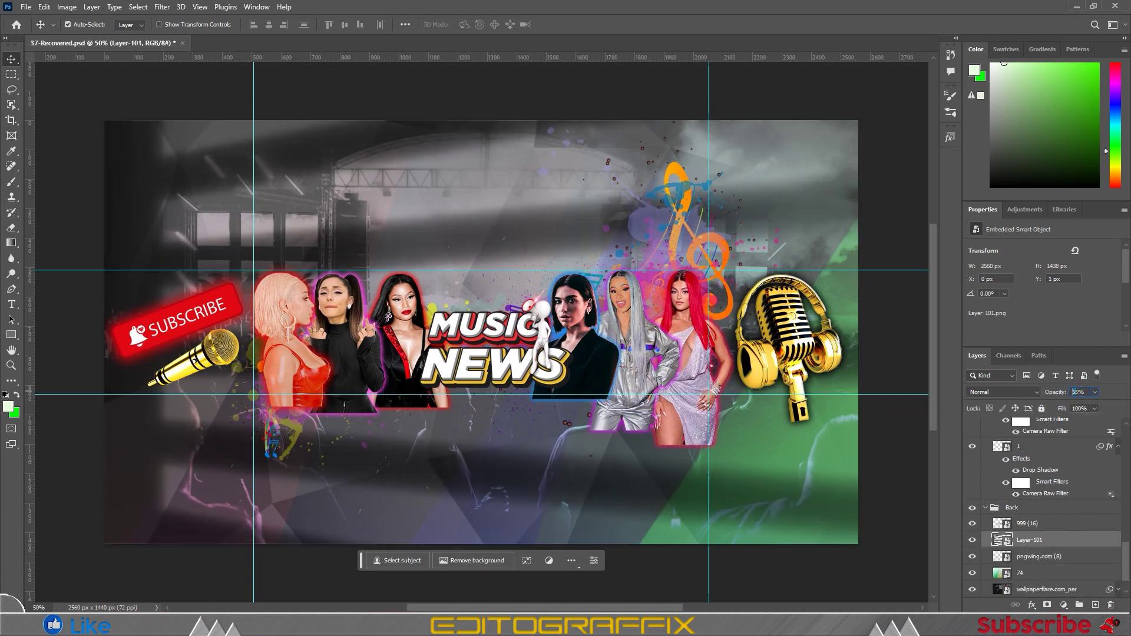
scroll(1055, 471, "up", 10)
Step: Reopen Camera Raw on merged Layer 2 and raise its exposure and contrast
left_click(1037, 427)
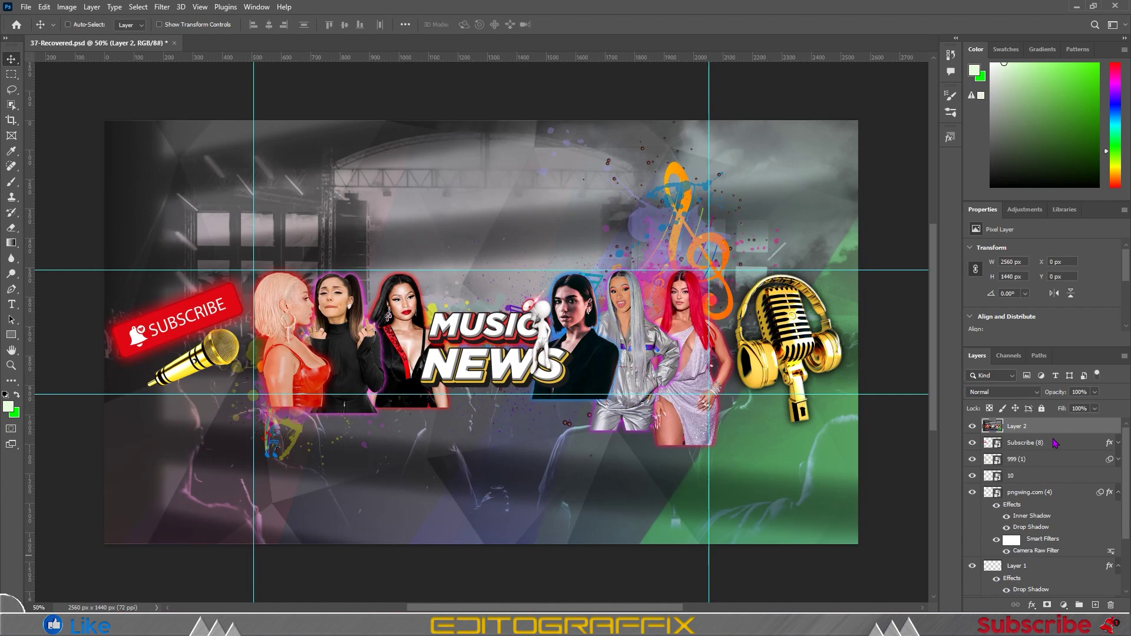
key("ctrl+shift+a")
mouse_move(961, 302)
left_mouse_down()
mouse_move(983, 320)
mouse_move(942, 332)
mouse_move(999, 378)
mouse_move(940, 373)
mouse_move(974, 389)
left_mouse_up()
left_click_drag(960, 440, 954, 439)
scroll(955, 439, "down", 3)
left_click_drag(960, 336, 977, 336)
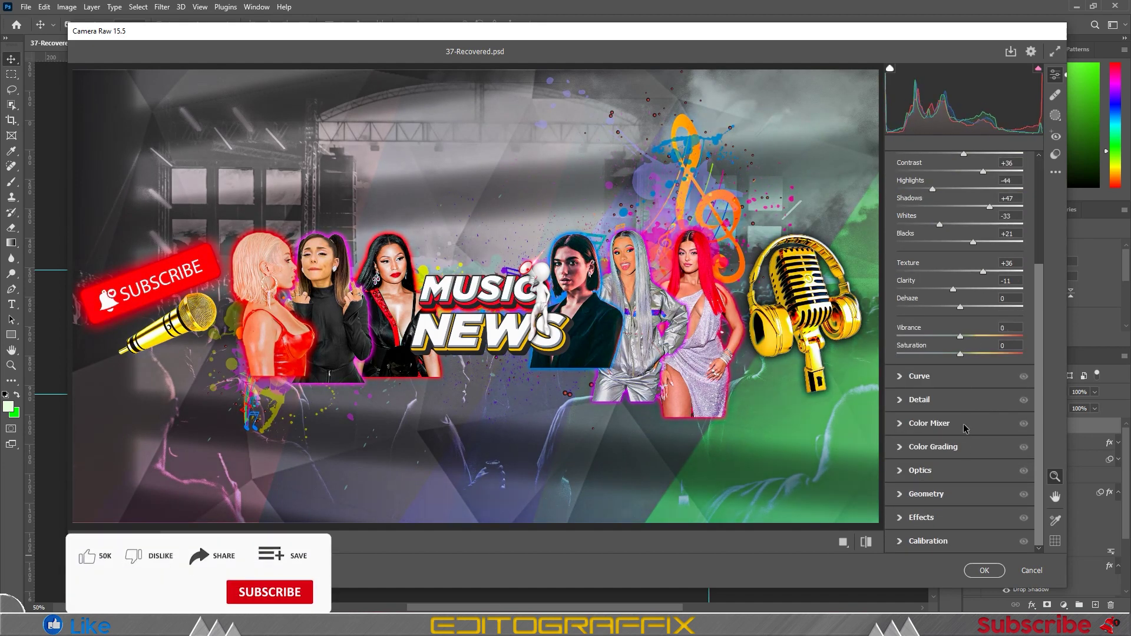
Step: Adjust red, green and aqua saturation, darken reds and brighten oranges through aquas
left_click(965, 423)
left_click_drag(960, 350, 970, 352)
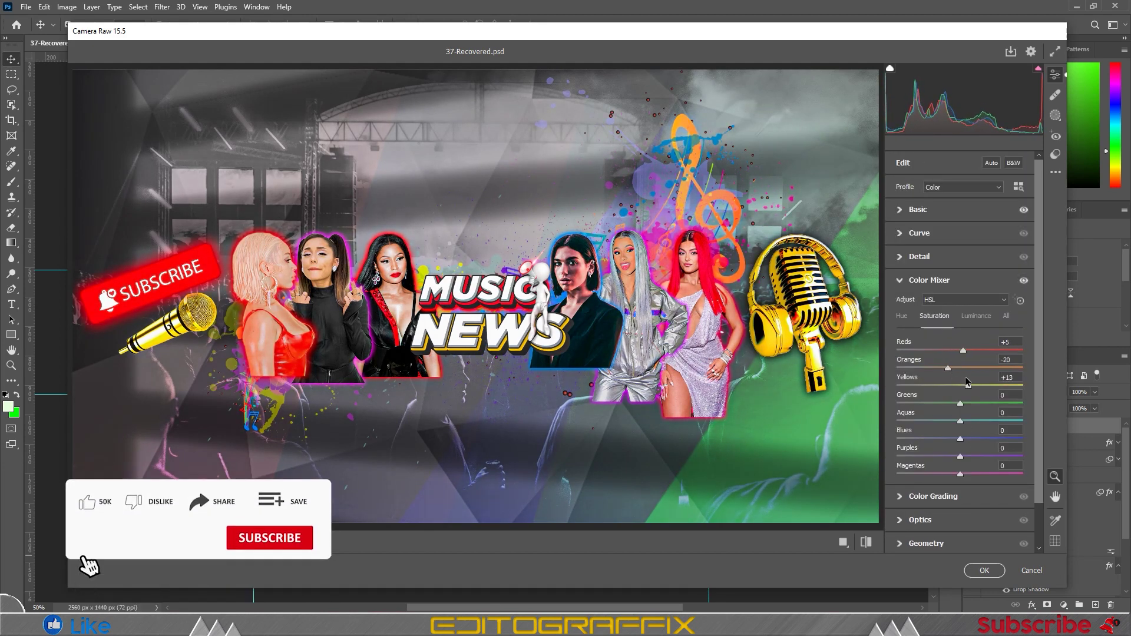
left_click_drag(954, 404, 956, 404)
left_click_drag(960, 422, 897, 421)
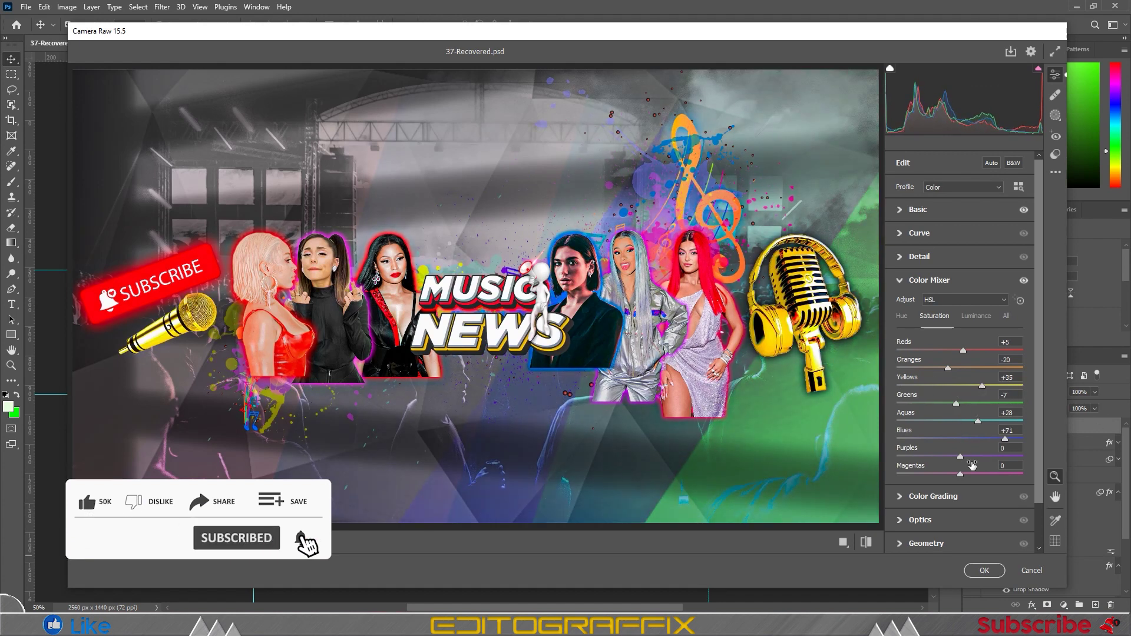
left_click(976, 316)
mouse_move(960, 351)
left_mouse_down()
mouse_move(947, 351)
mouse_move(966, 369)
left_mouse_up()
mouse_move(960, 386)
left_mouse_down()
mouse_move(975, 386)
mouse_move(967, 403)
mouse_move(1008, 419)
mouse_move(970, 439)
mouse_move(976, 457)
mouse_move(948, 467)
left_mouse_up()
Step: Add grain 22 and vignetting -20 and apply the grade to Layer 2
scroll(955, 412, "down", 1)
left_click(958, 233)
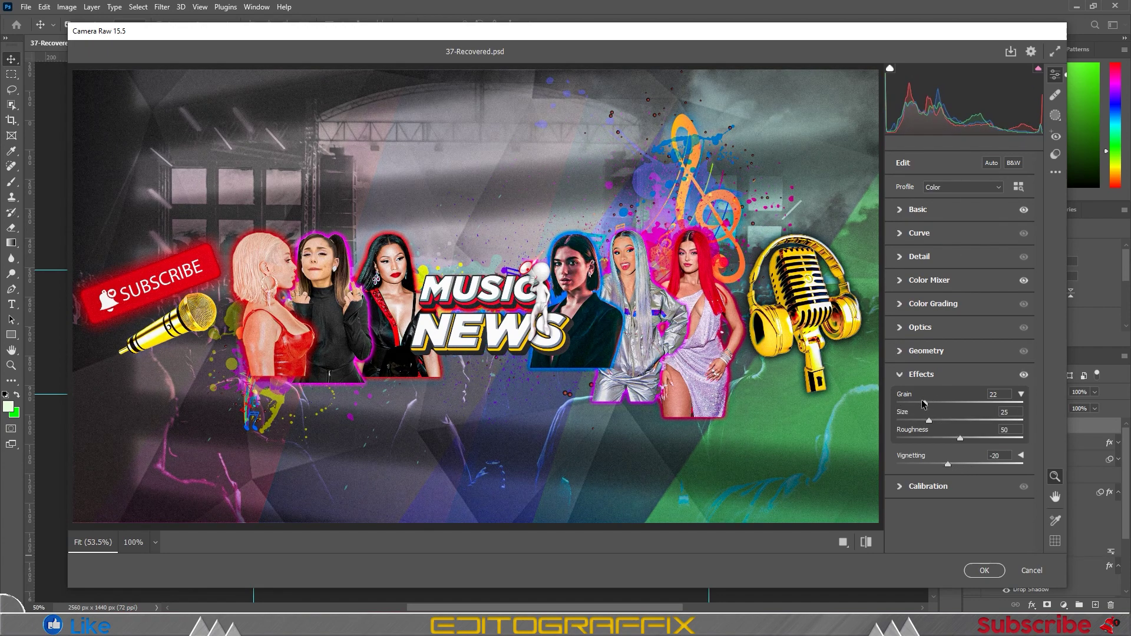
key("Return")
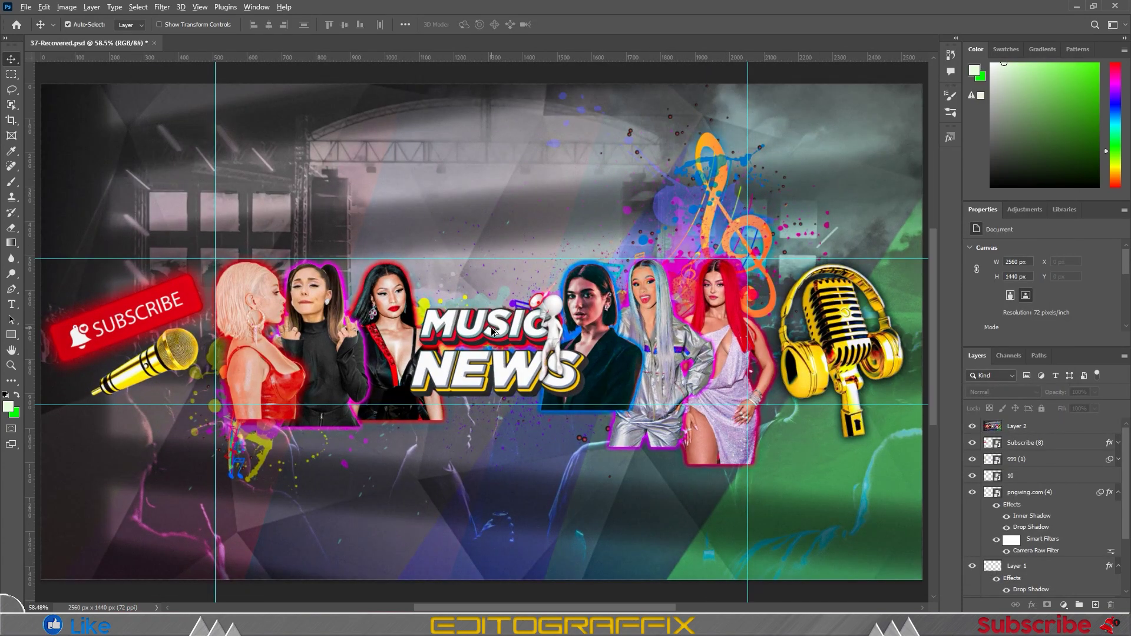
left_click(1068, 424)
left_click(11, 74)
Step: Copy the middle band of singers between the guides onto its own layer, Layer 3
left_click_drag(40, 259, 836, 406)
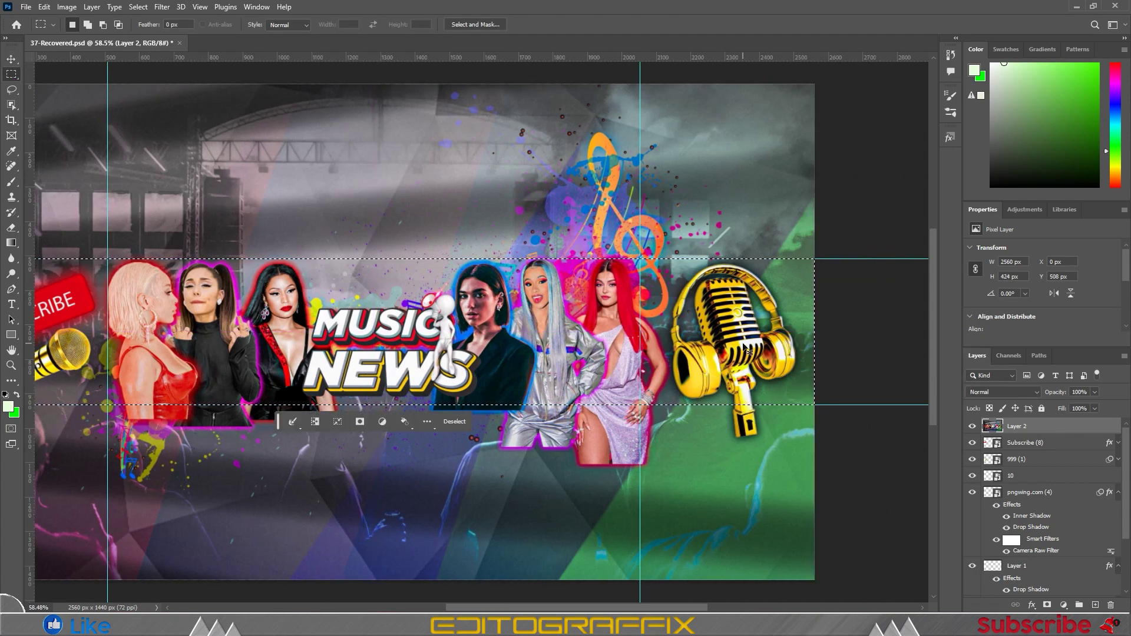
key("ctrl+j")
left_click(972, 443)
Step: Apply an 8 px Gaussian Blur to the Layer 2 backdrop
left_click(162, 7)
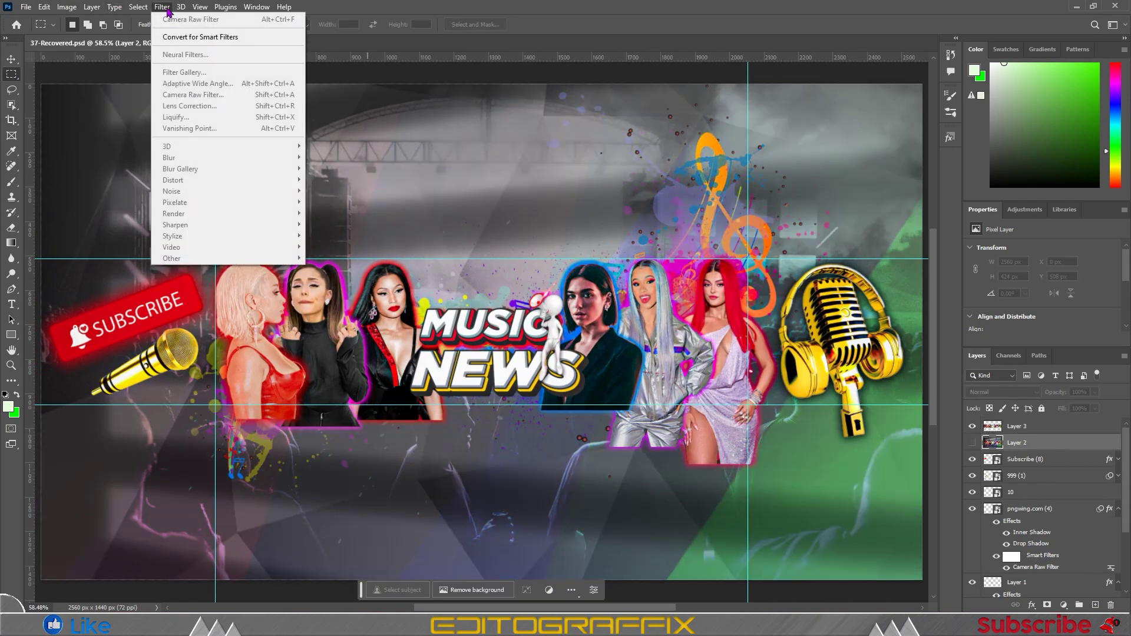
left_click(972, 442)
left_click(181, 7)
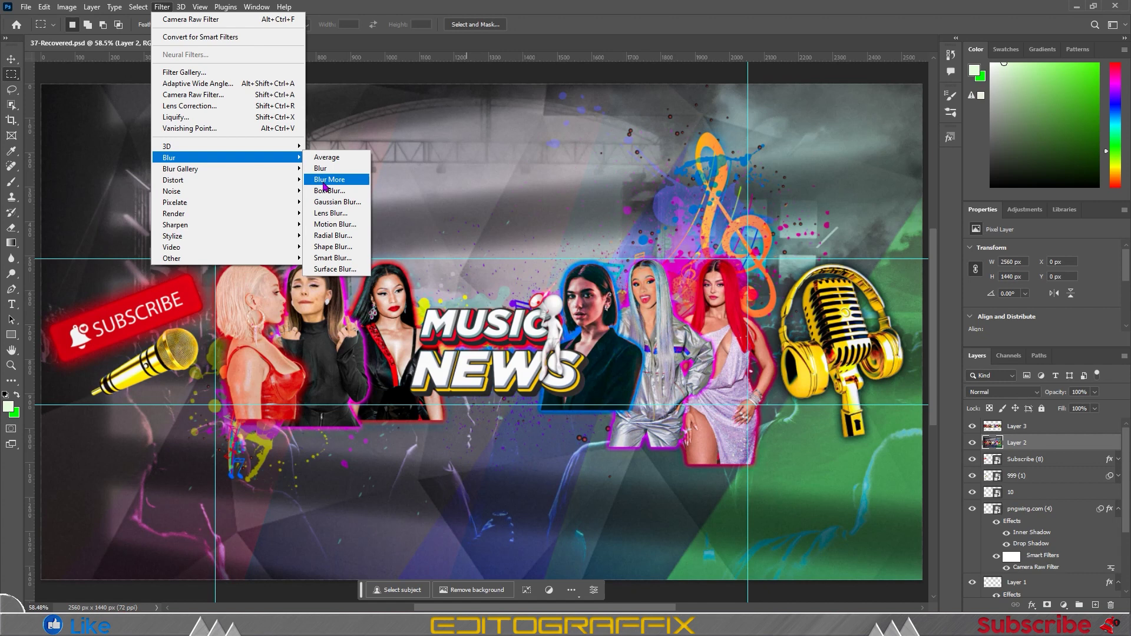
left_click(333, 201)
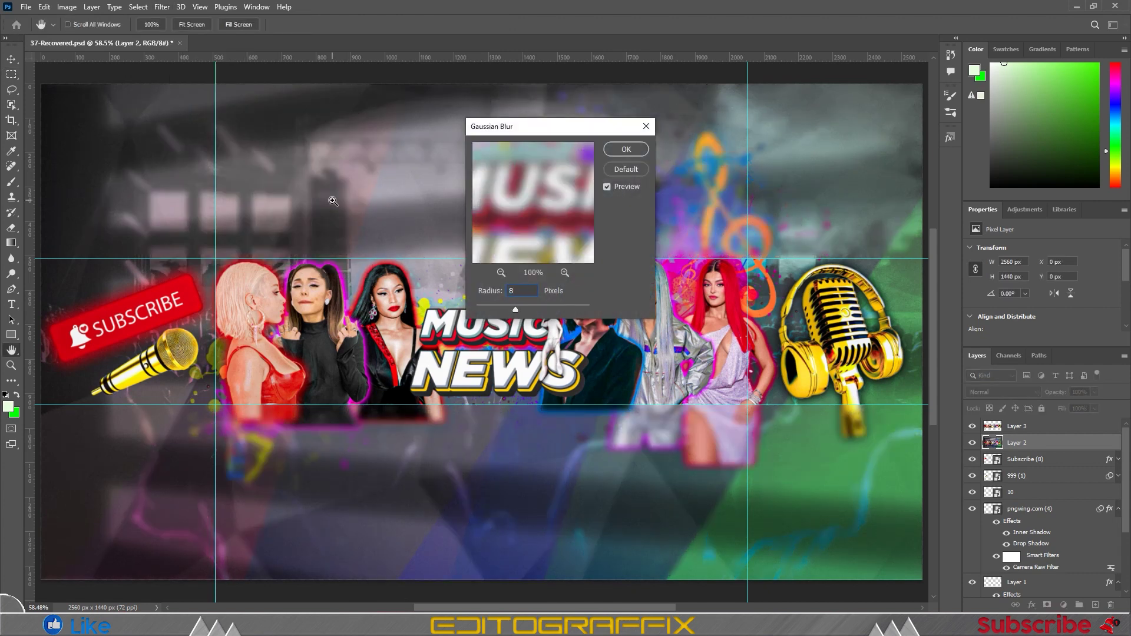
left_click(626, 149)
Step: Give Layer 3 a black drop shadow and enlarge the shadow size
left_click(1017, 426)
double_click(1055, 426)
left_click(931, 159)
left_click(524, 78)
left_click(852, 123)
left_click_drag(856, 237, 857, 230)
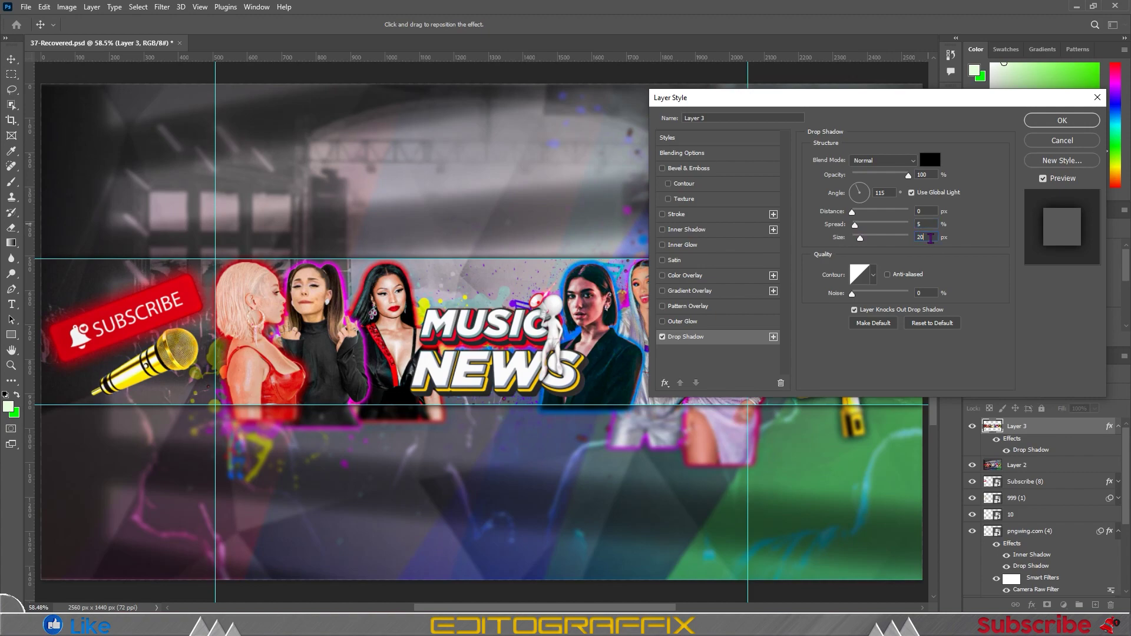